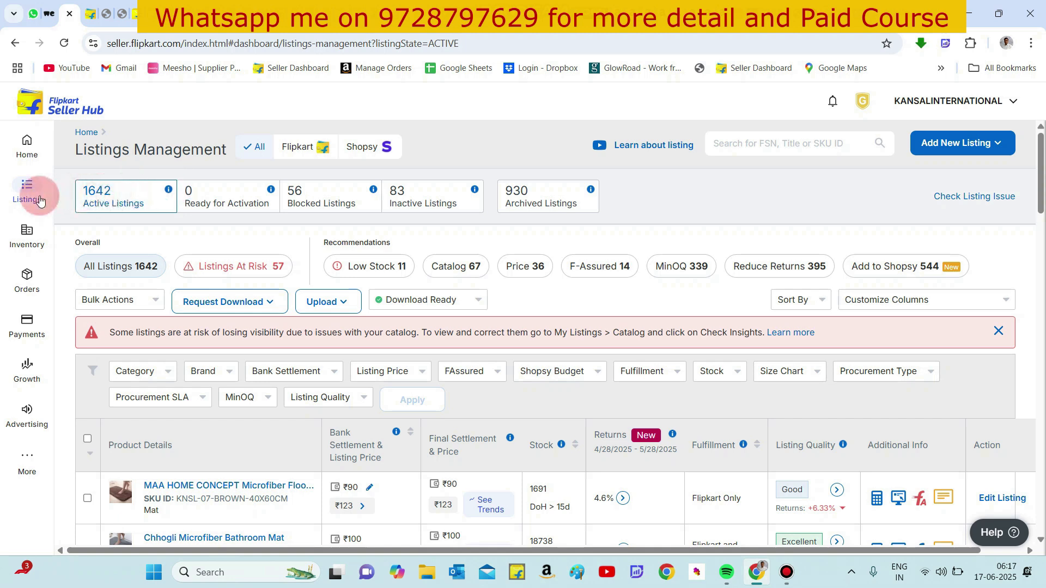
- Start adding a new single listing and close the tutorial video popup
{"action": "mouse_move", "coordinate": [27, 192]}
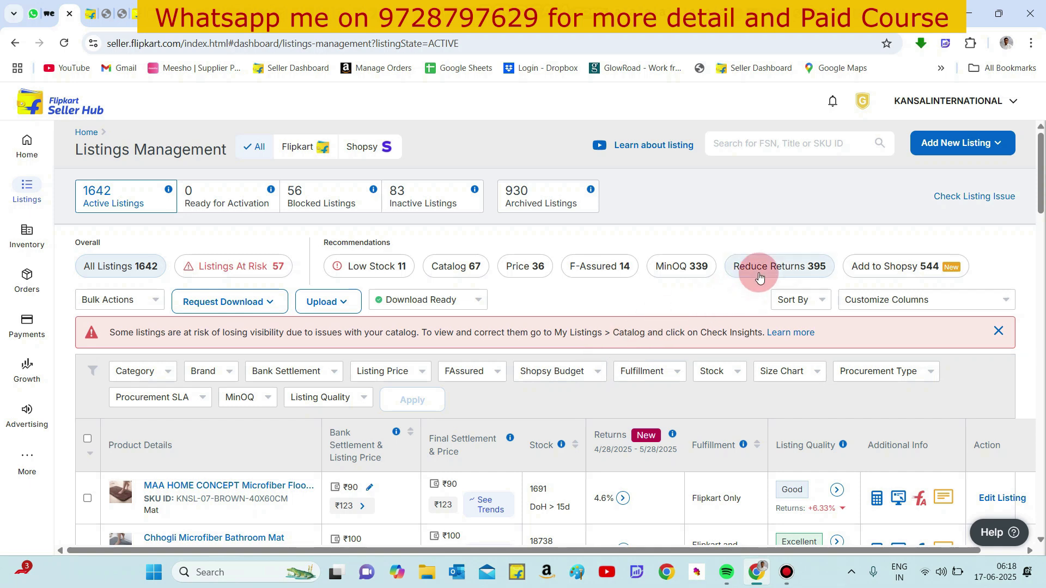
{"action": "left_click", "coordinate": [932, 148]}
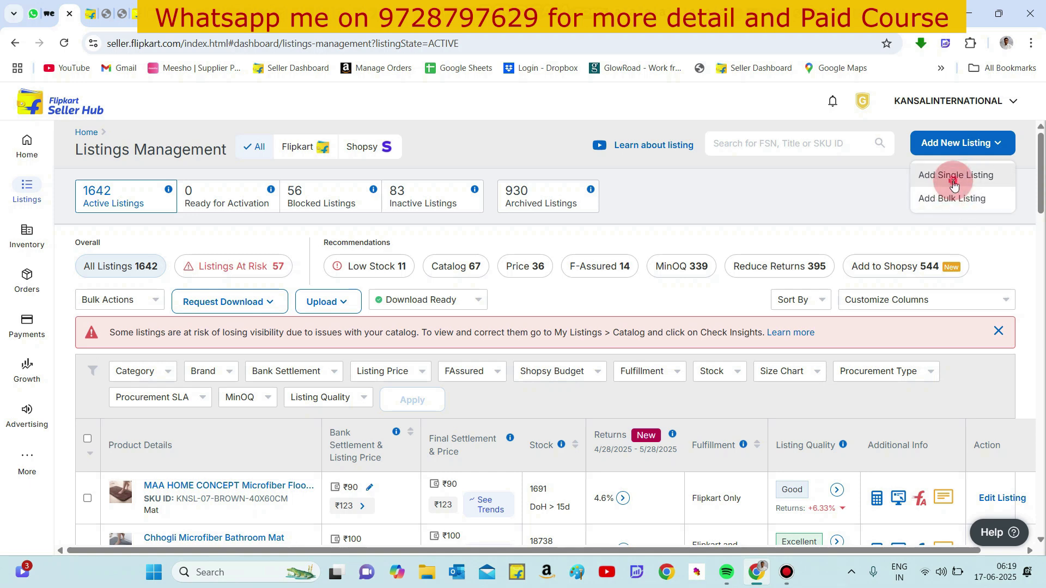
{"action": "left_click", "coordinate": [953, 179]}
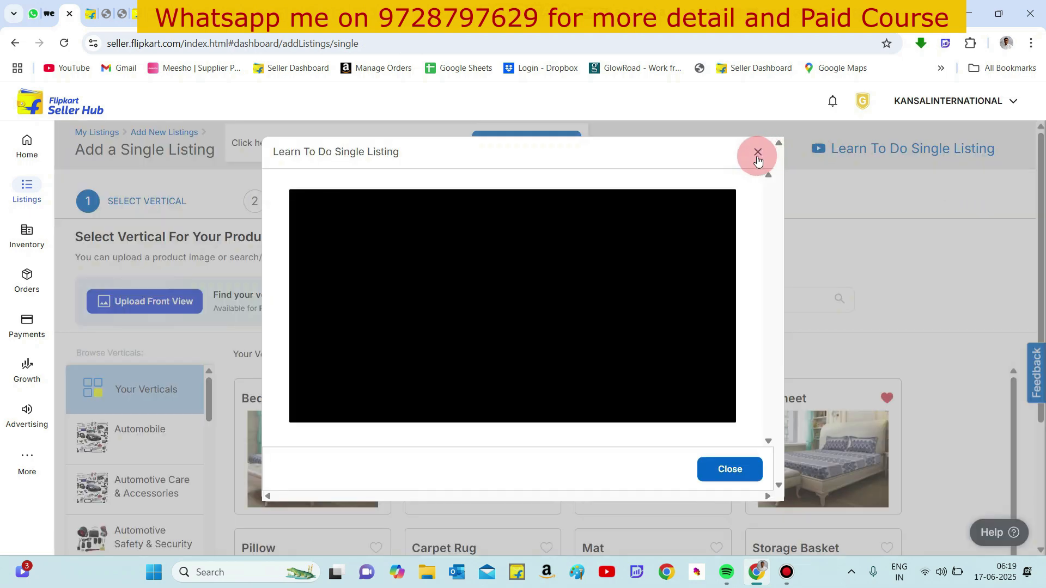
{"action": "left_click", "coordinate": [757, 153]}
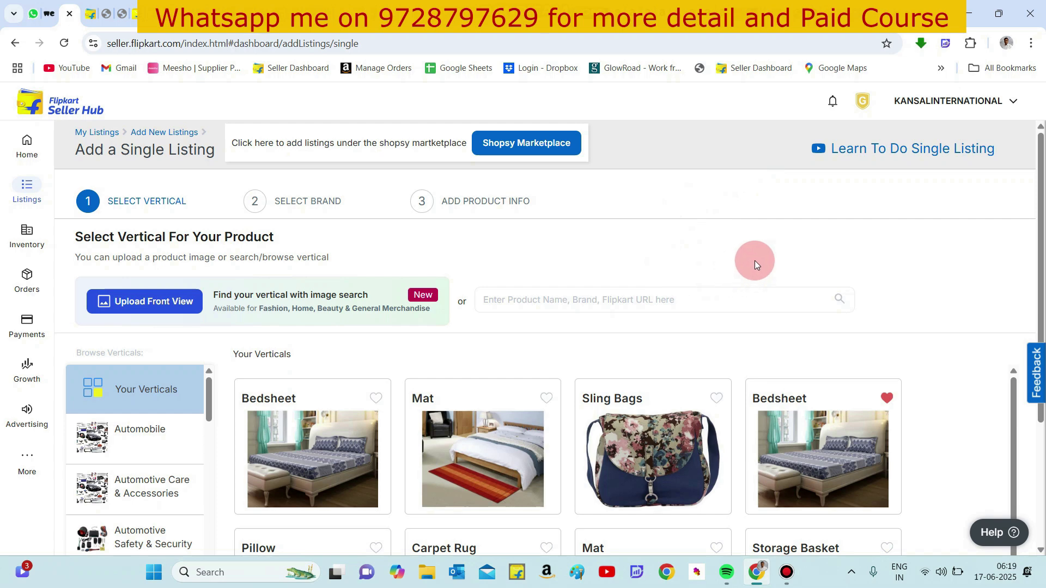
- Search the product verticals for bedsheet
{"action": "scroll", "coordinate": [753, 260], "scroll_direction": "down", "scroll_amount": 2}
{"action": "scroll", "coordinate": [754, 260], "scroll_direction": "up", "scroll_amount": 2}
{"action": "left_click", "coordinate": [649, 298]}
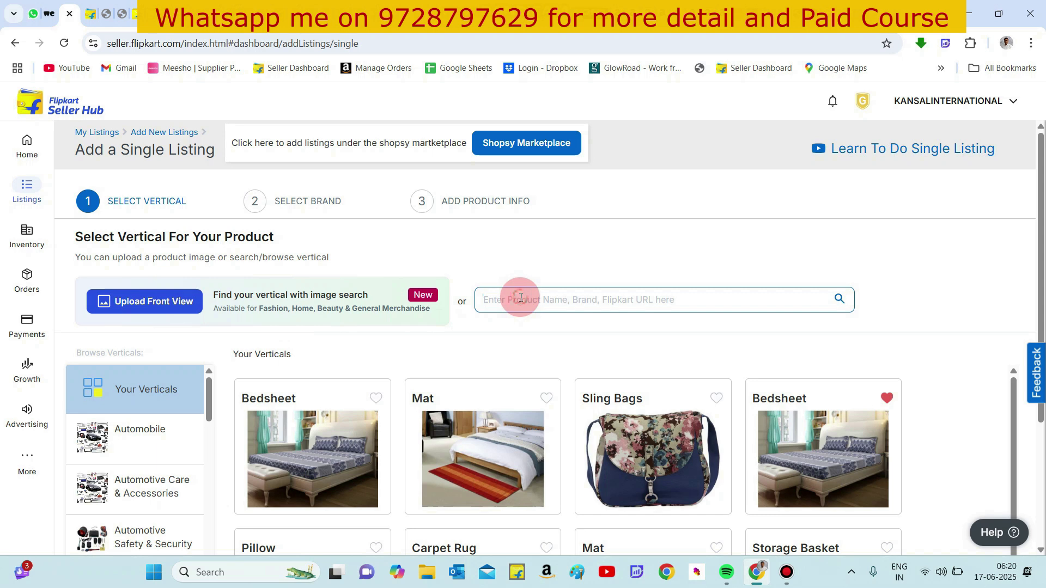
{"action": "scroll", "coordinate": [520, 297], "scroll_direction": "down", "scroll_amount": 1}
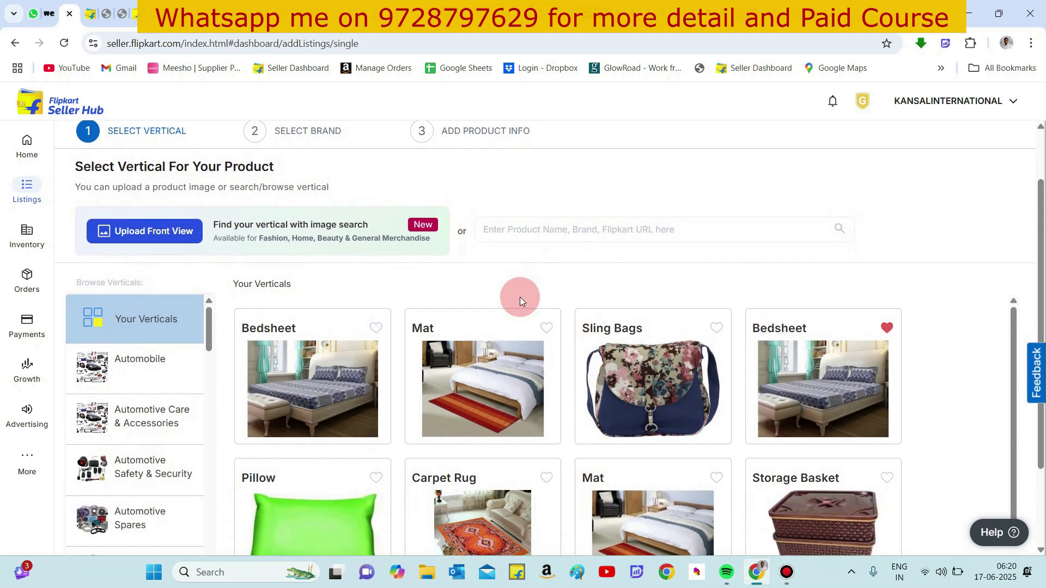
{"action": "scroll", "coordinate": [519, 297], "scroll_direction": "down", "scroll_amount": 1}
{"action": "type", "text": "beds"}
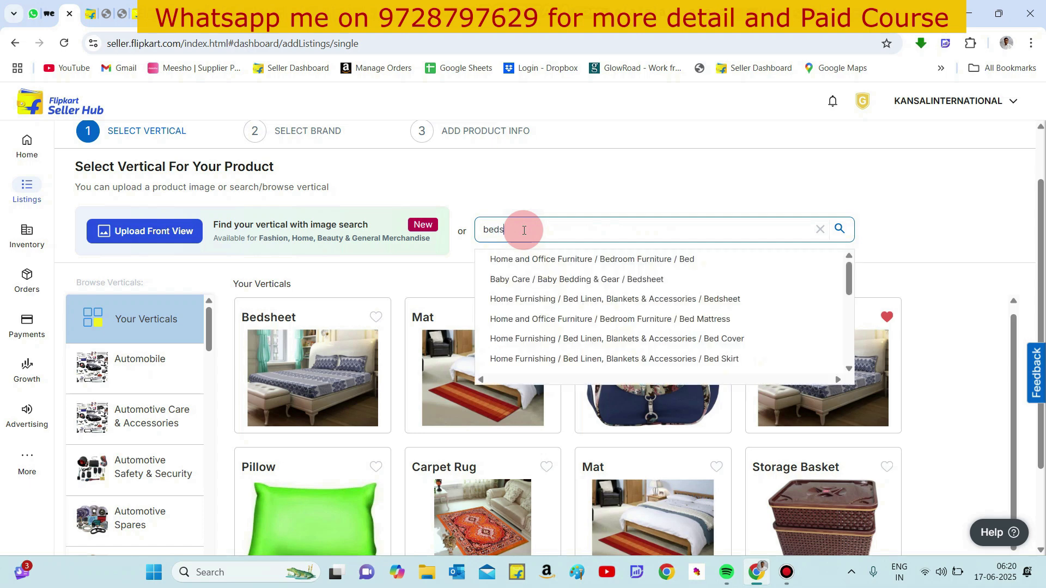
{"action": "type", "text": "heet"}
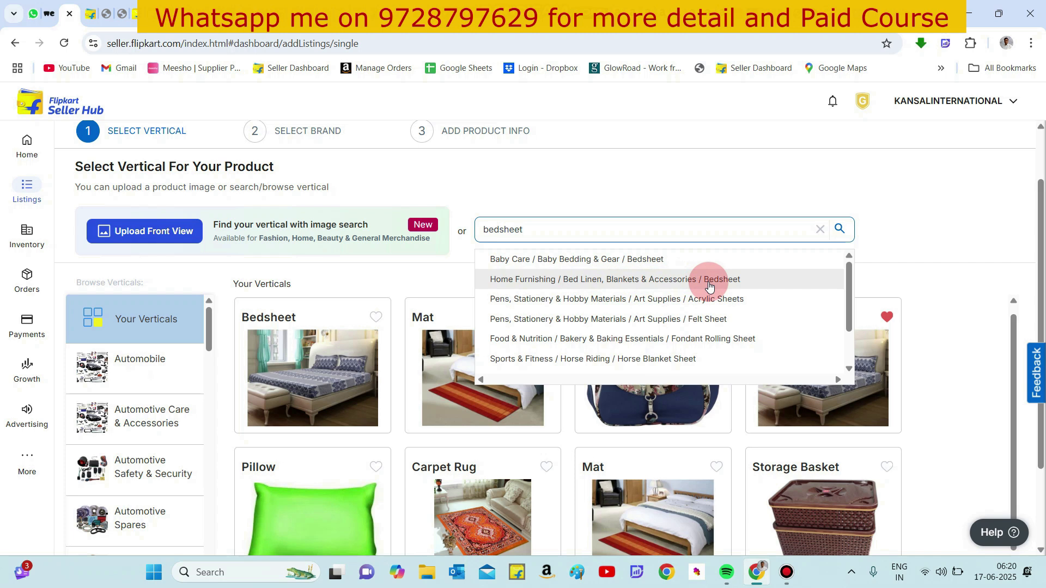
{"action": "double_click", "coordinate": [596, 197]}
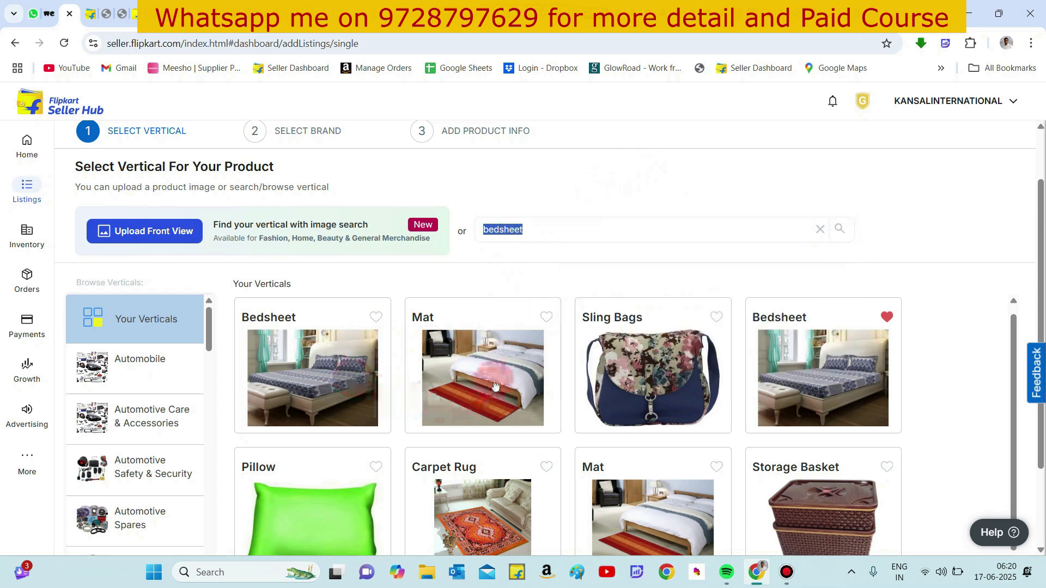
- Choose the Mat vertical from your verticals and proceed to brand selection
{"action": "scroll", "coordinate": [550, 407], "scroll_direction": "down", "scroll_amount": 2}
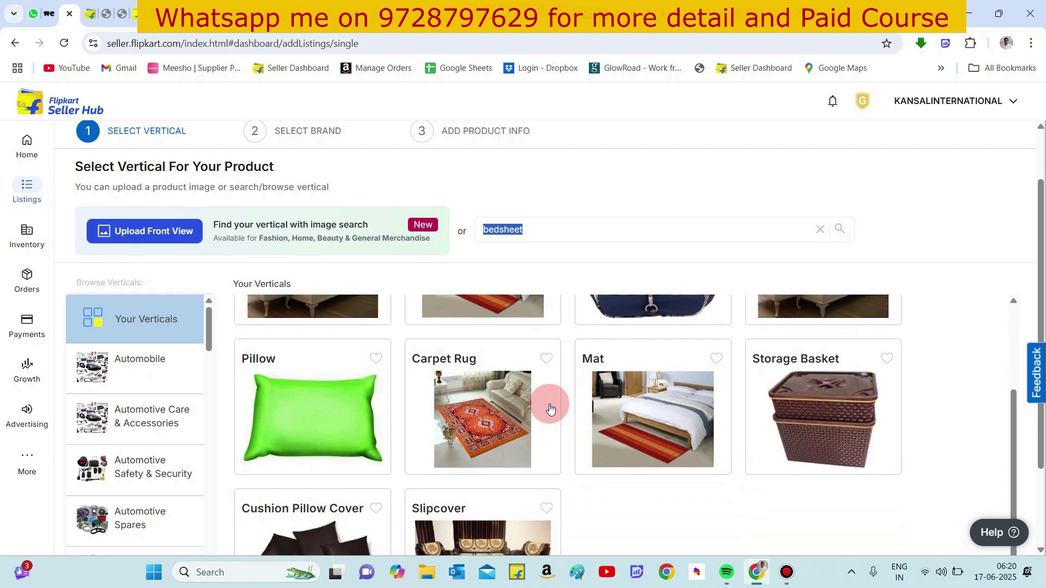
{"action": "scroll", "coordinate": [550, 407], "scroll_direction": "up", "scroll_amount": 3}
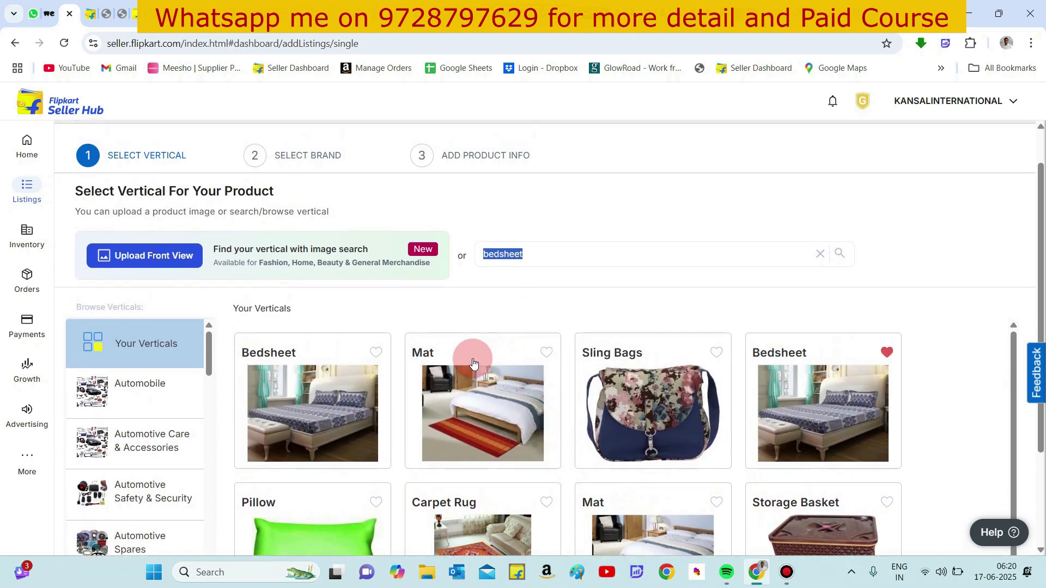
{"action": "left_click", "coordinate": [469, 420]}
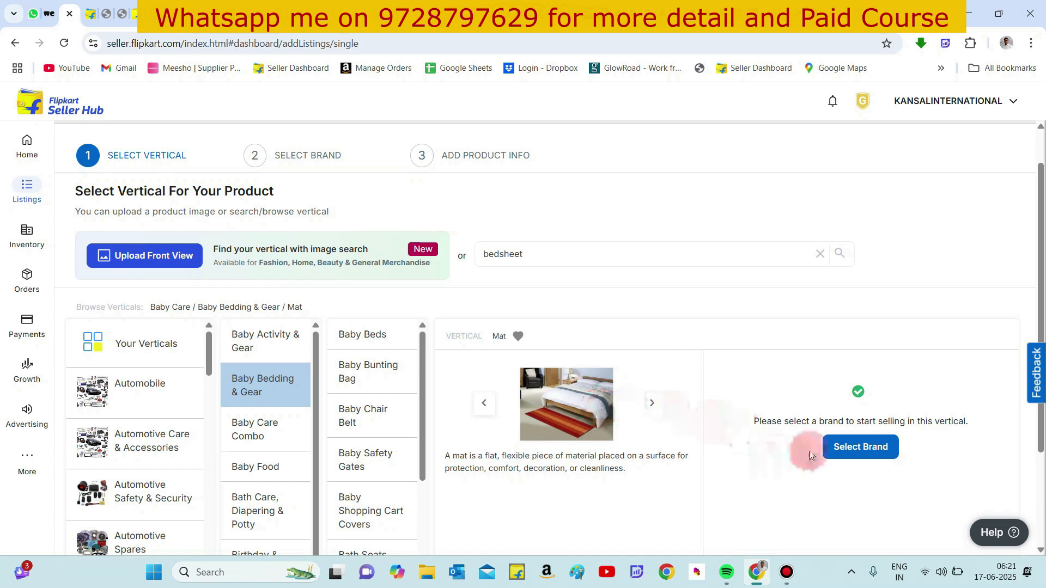
{"action": "left_click", "coordinate": [852, 455]}
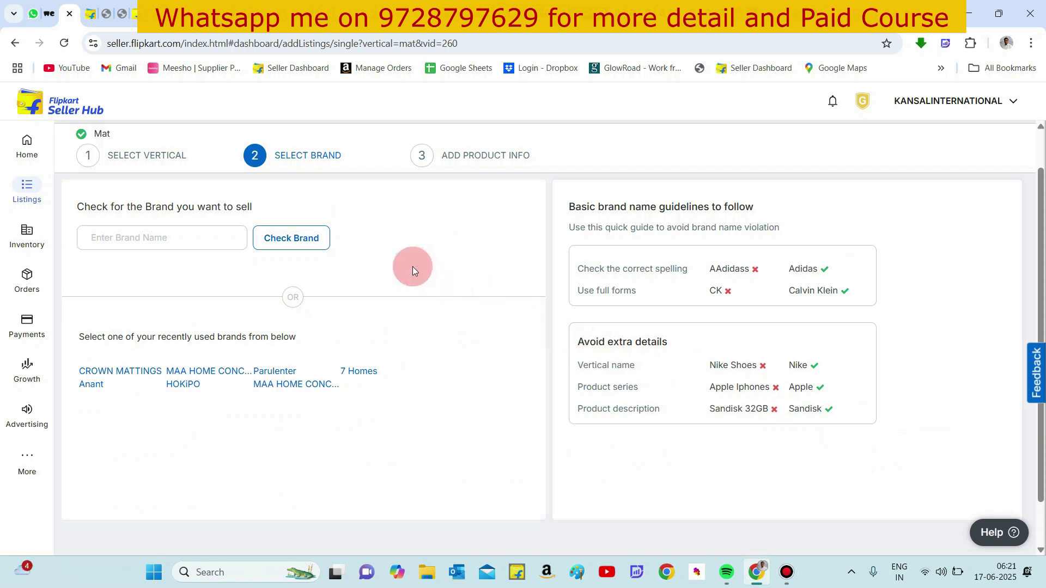
- Check the brand chhogli and start creating a new listing under it
{"action": "left_click", "coordinate": [213, 238]}
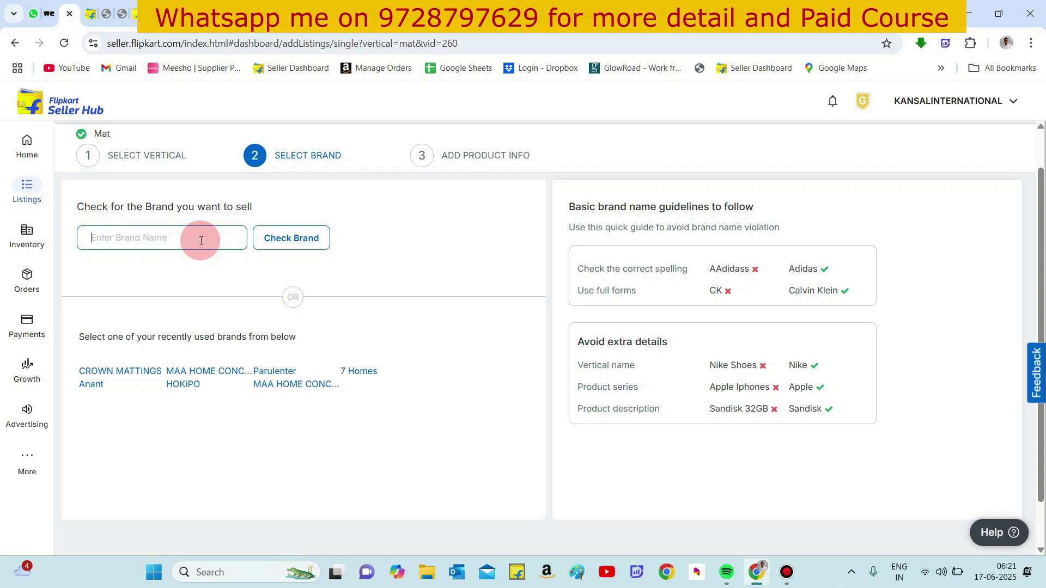
{"action": "type", "text": "chhogli"}
{"action": "left_click", "coordinate": [281, 238]}
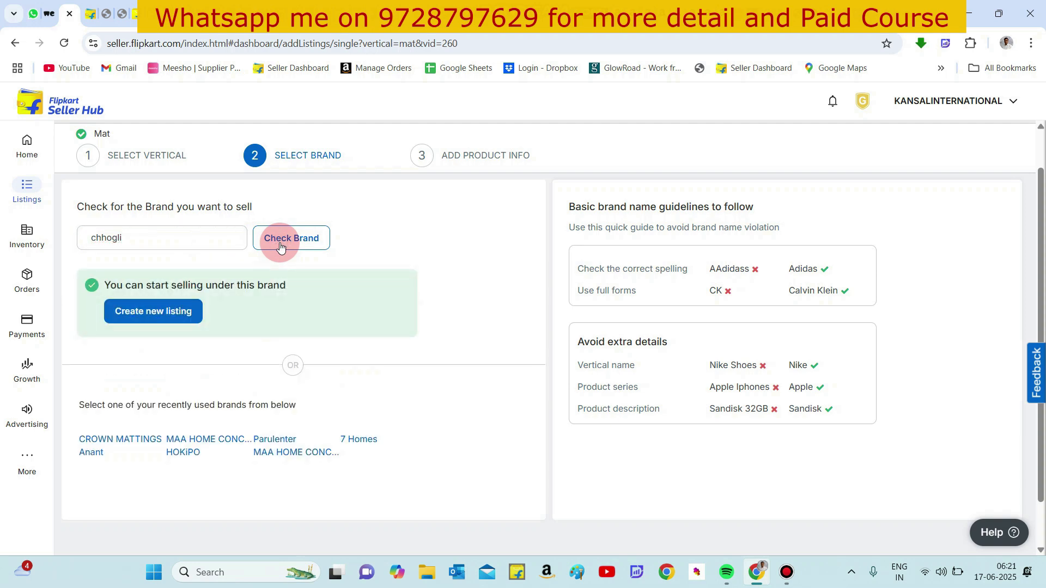
{"action": "left_click", "coordinate": [152, 311]}
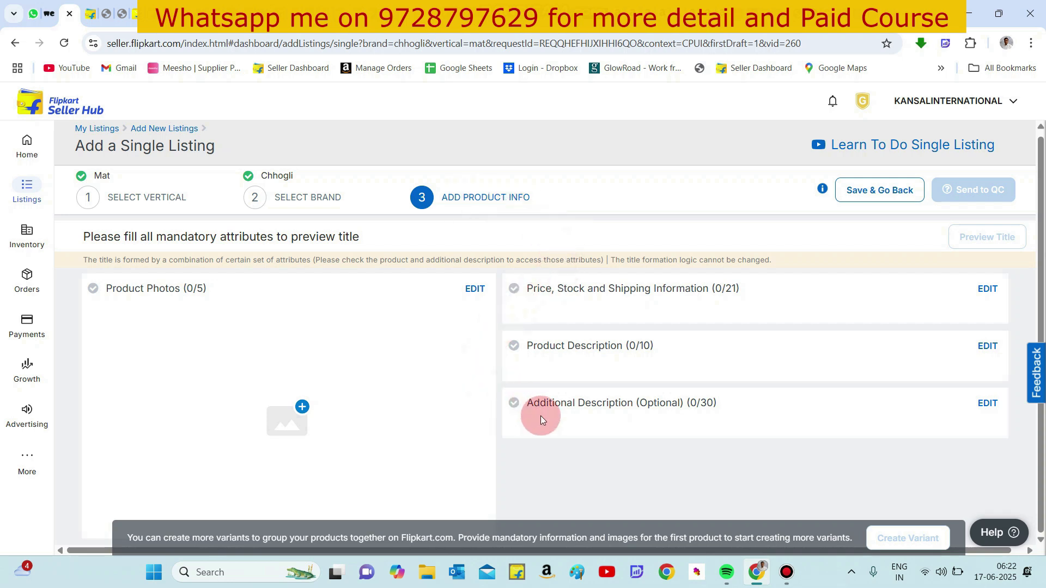
- Open the full image photo upload and browse to the wetransfer folder in Downloads, showing medium icons
{"action": "left_click", "coordinate": [294, 413]}
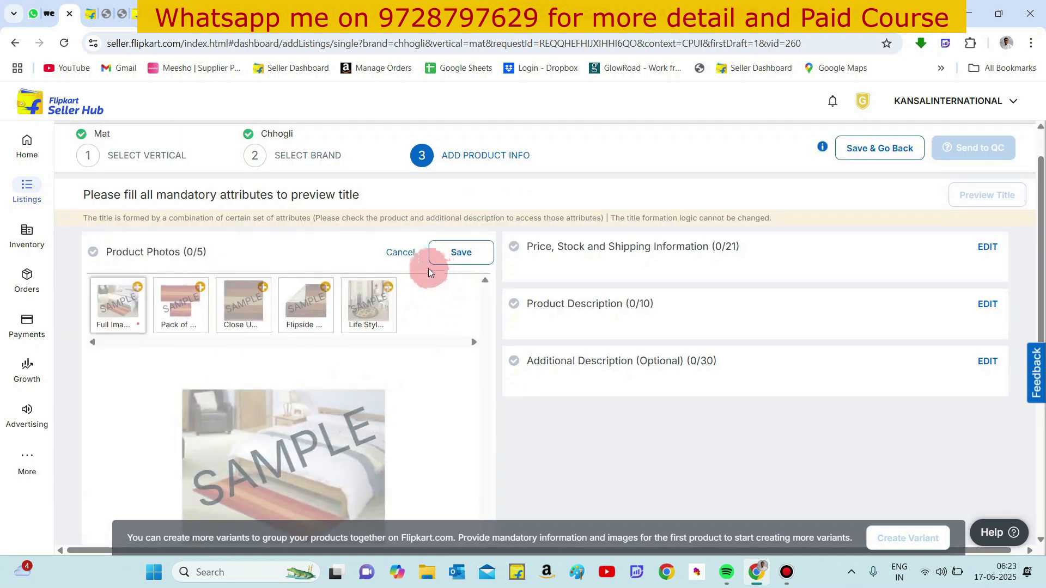
{"action": "mouse_move", "coordinate": [140, 289]}
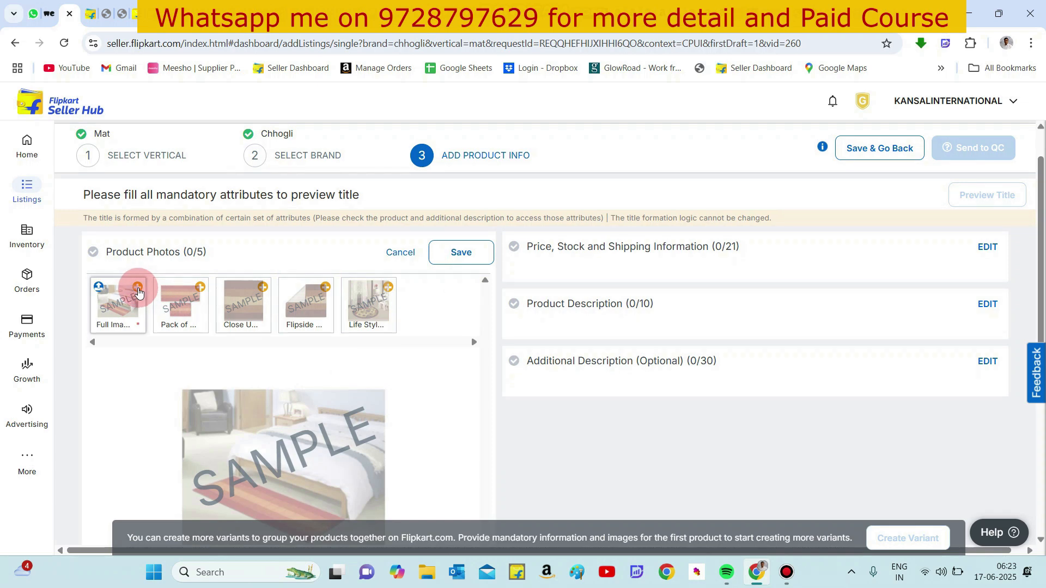
{"action": "left_click", "coordinate": [99, 289]}
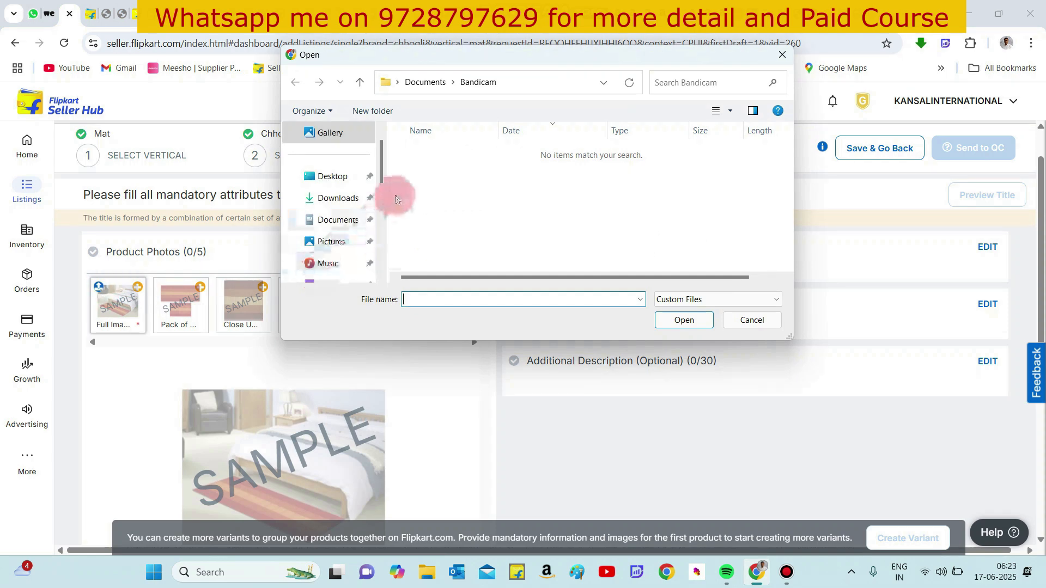
{"action": "left_click", "coordinate": [354, 199]}
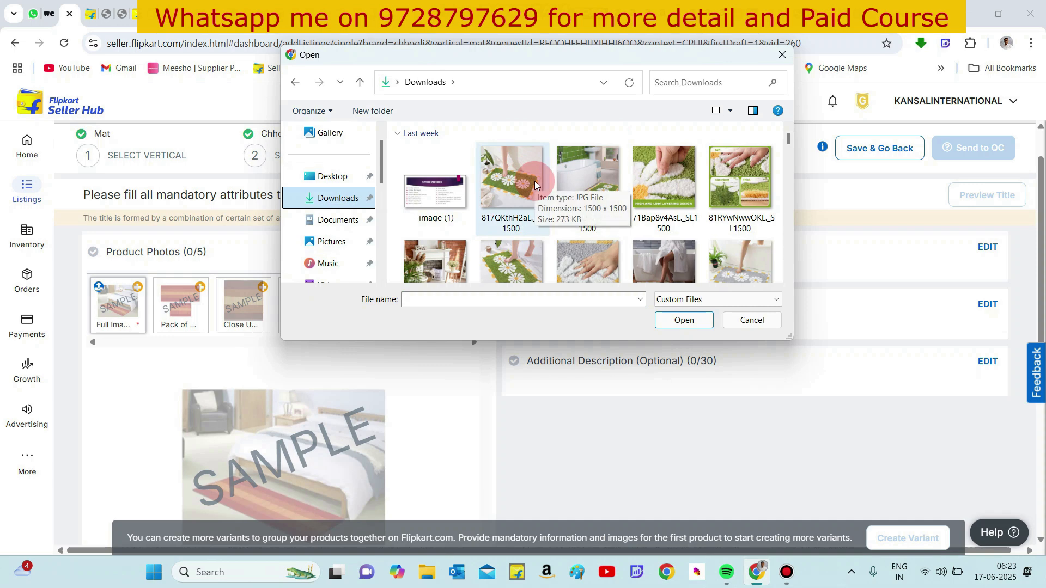
{"action": "scroll", "coordinate": [580, 209], "scroll_direction": "down", "scroll_amount": 3}
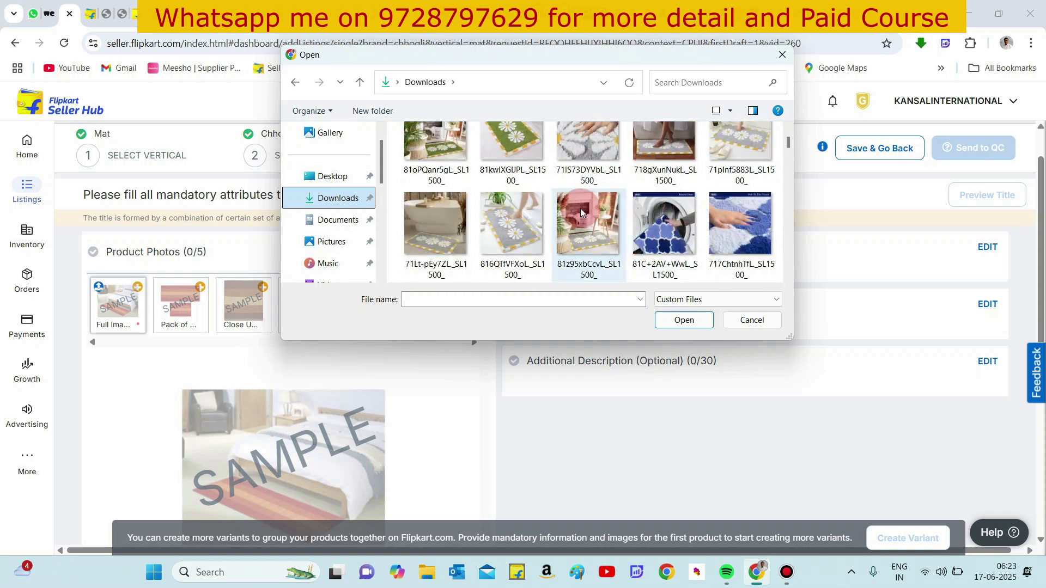
{"action": "scroll", "coordinate": [580, 210], "scroll_direction": "down", "scroll_amount": 1}
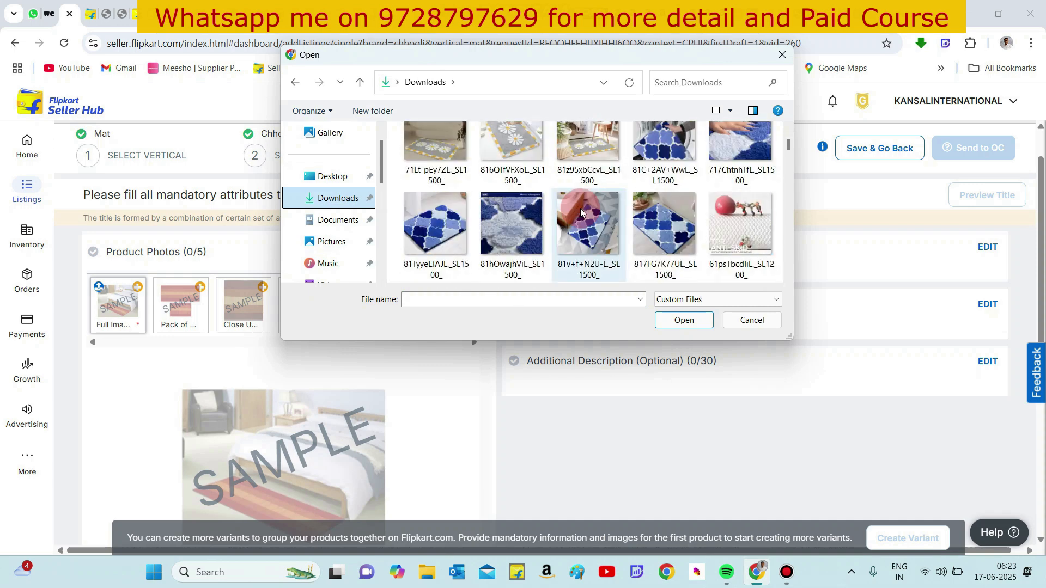
{"action": "scroll", "coordinate": [580, 209], "scroll_direction": "down", "scroll_amount": 2}
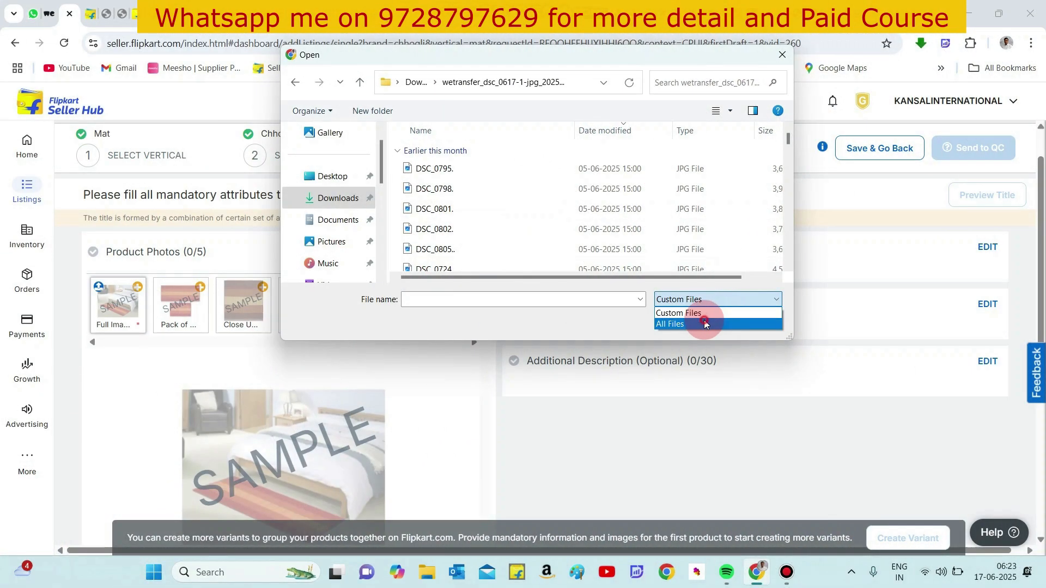
{"action": "left_click", "coordinate": [703, 321]}
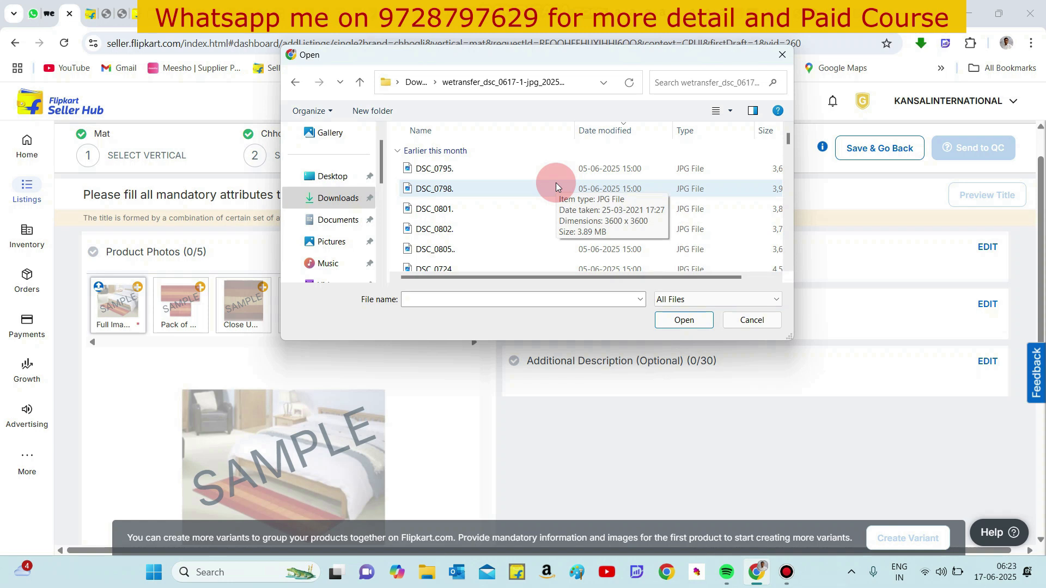
{"action": "left_click", "coordinate": [730, 111]}
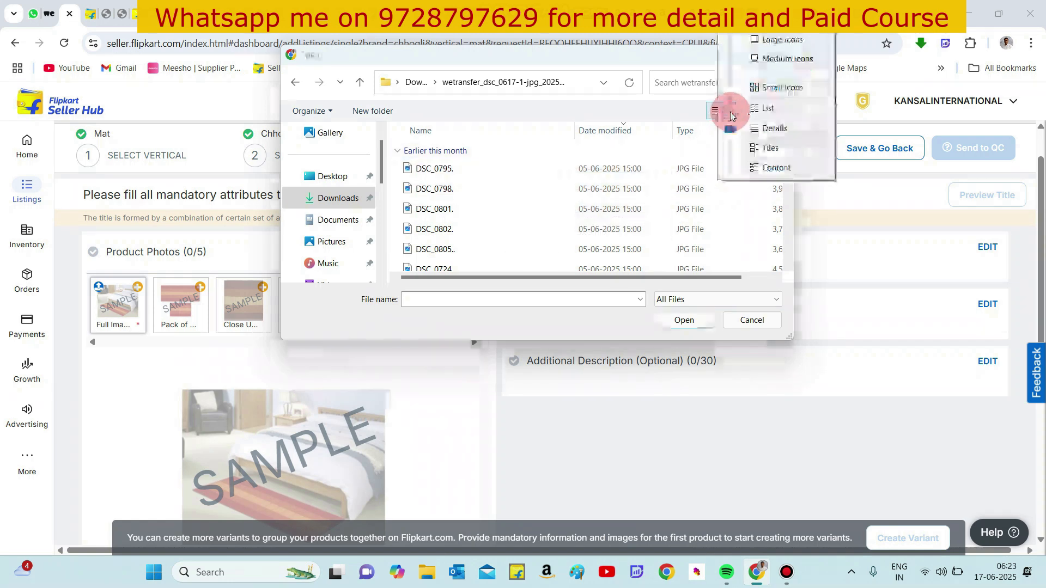
{"action": "left_click", "coordinate": [756, 58]}
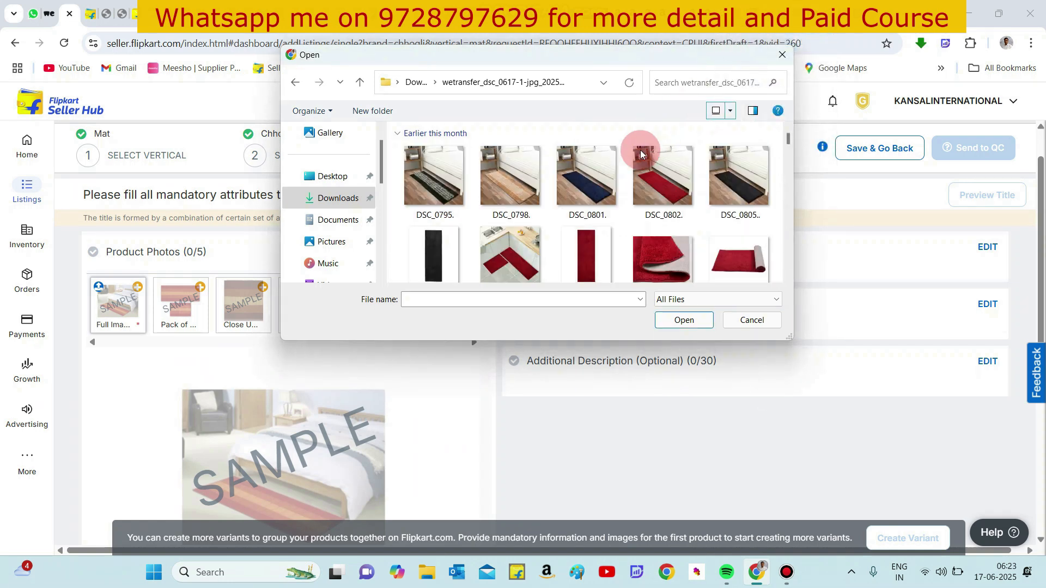
- Upload DSC_0709 as the full product image
{"action": "scroll", "coordinate": [609, 188], "scroll_direction": "down", "scroll_amount": 6}
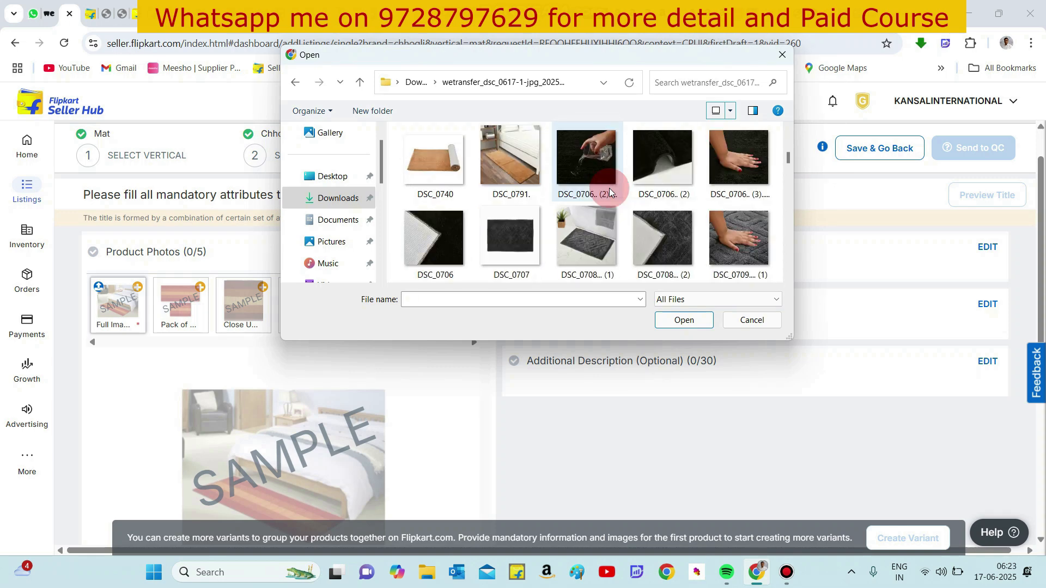
{"action": "scroll", "coordinate": [618, 243], "scroll_direction": "down", "scroll_amount": 3}
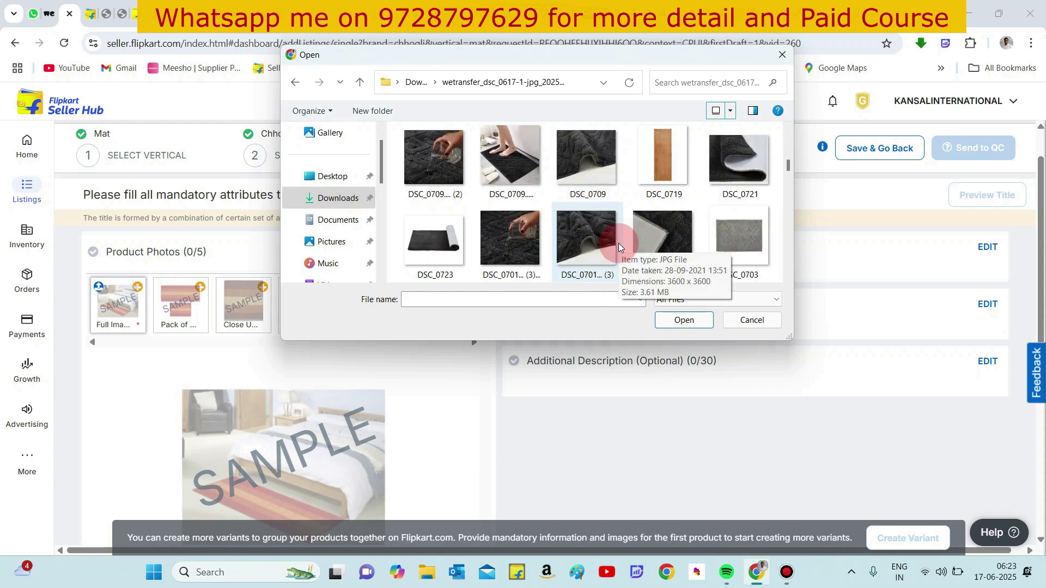
{"action": "scroll", "coordinate": [619, 243], "scroll_direction": "up", "scroll_amount": 1}
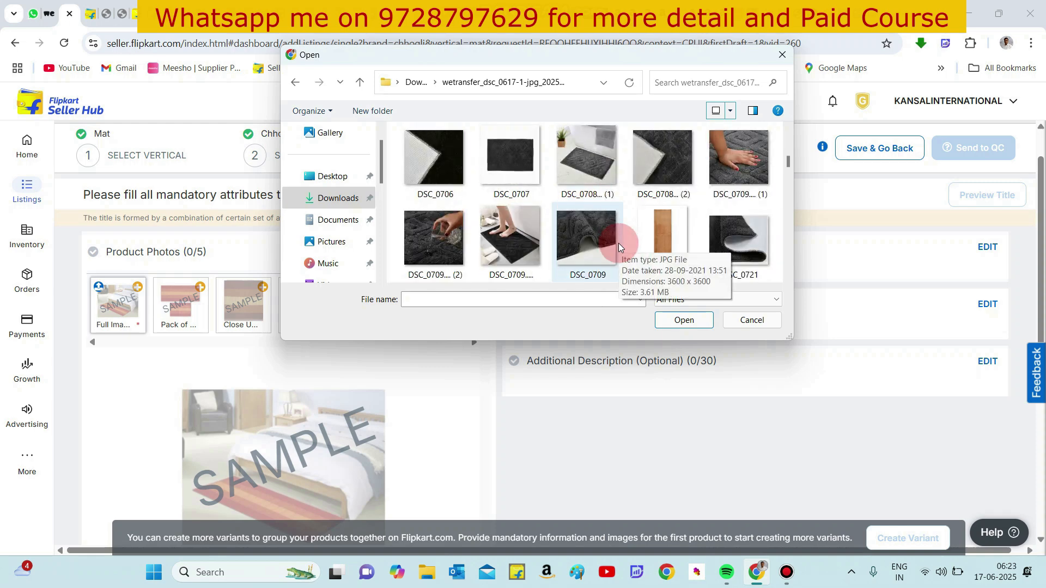
{"action": "double_click", "coordinate": [525, 237]}
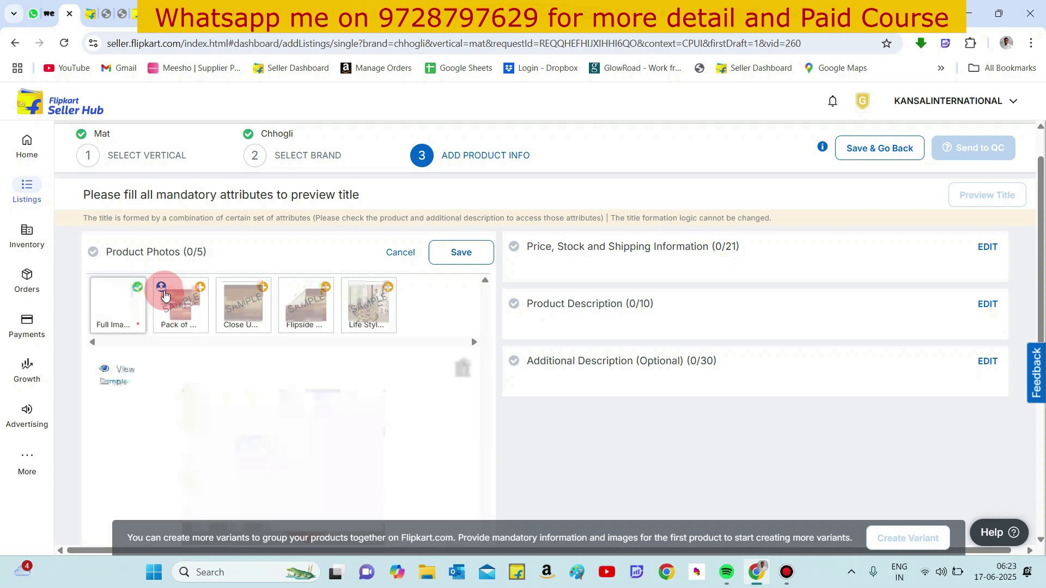
- Upload DSC_0707 as the pack-of product image
{"action": "left_click", "coordinate": [163, 292]}
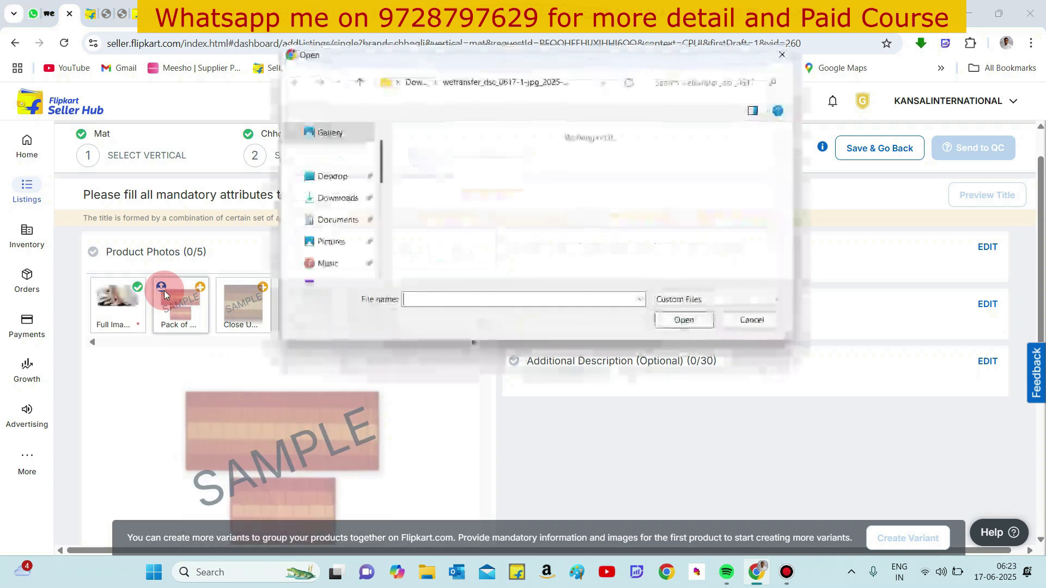
{"action": "scroll", "coordinate": [426, 230], "scroll_direction": "down", "scroll_amount": 2}
{"action": "scroll", "coordinate": [425, 233], "scroll_direction": "down", "scroll_amount": 3}
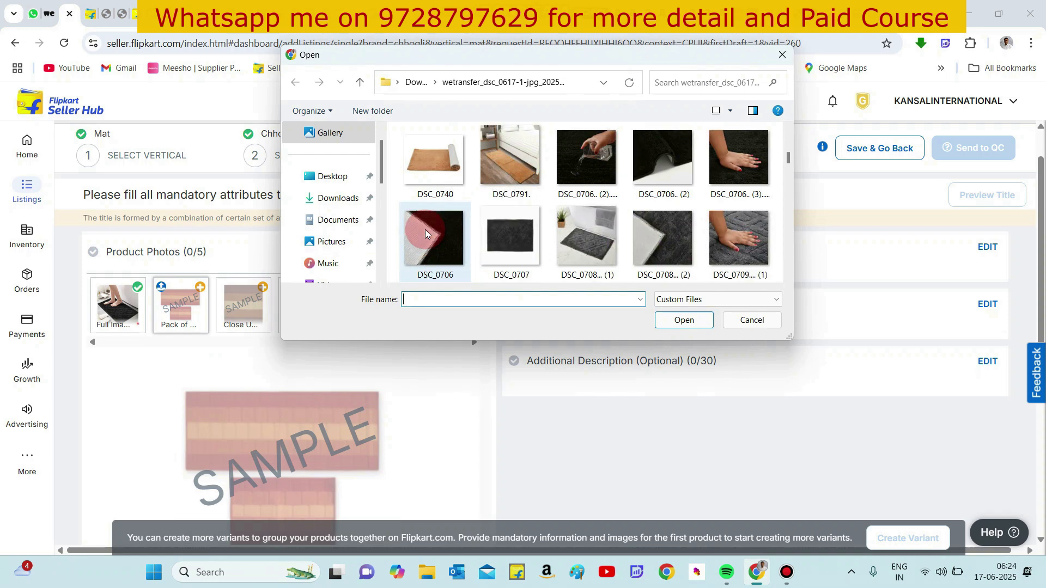
{"action": "left_click", "coordinate": [506, 241]}
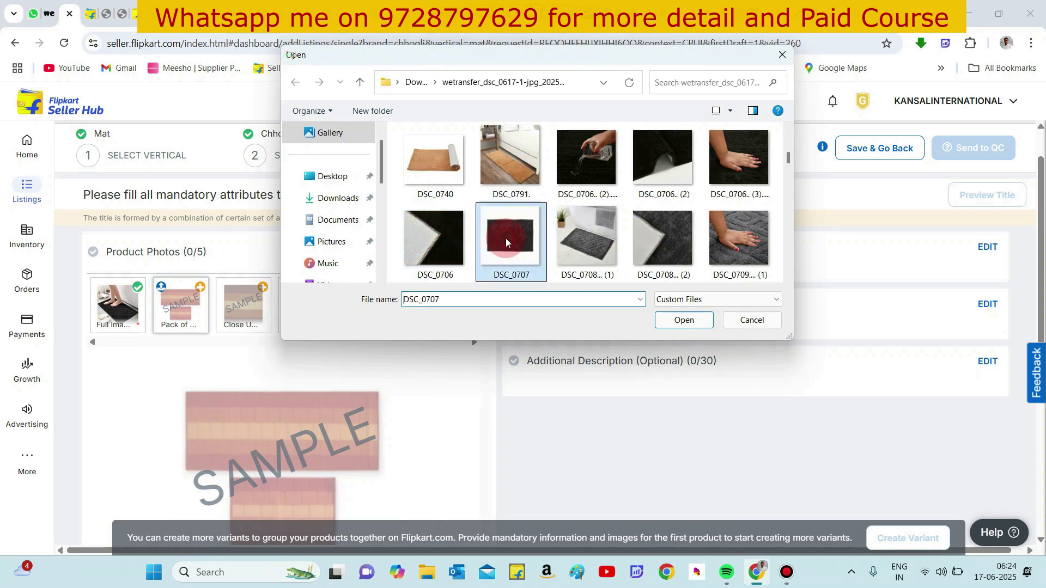
{"action": "double_click", "coordinate": [507, 243]}
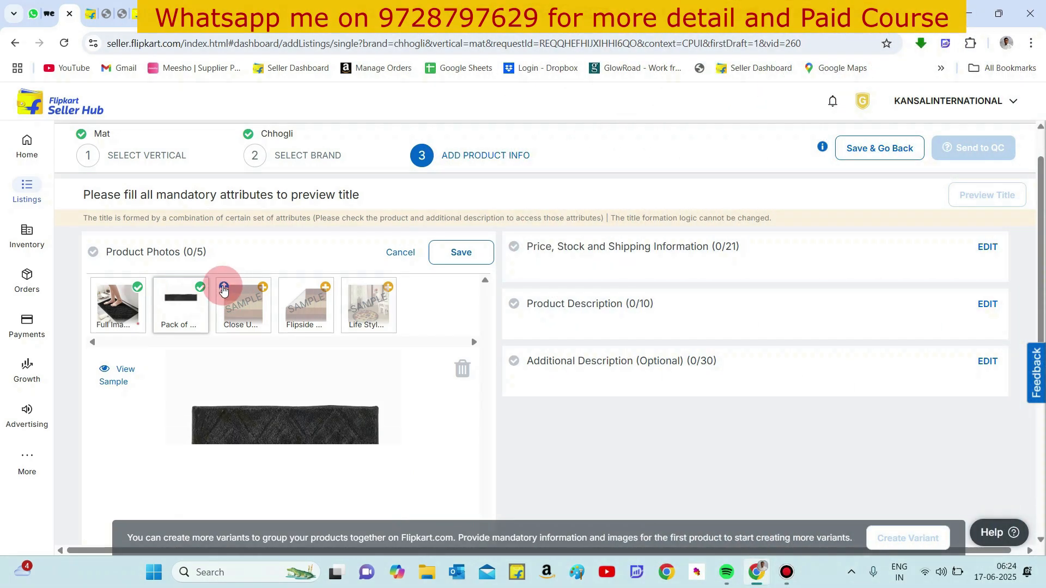
- Upload DSC_0708 (2) from the wetransfer folder as the close-up product image
{"action": "left_click", "coordinate": [223, 289]}
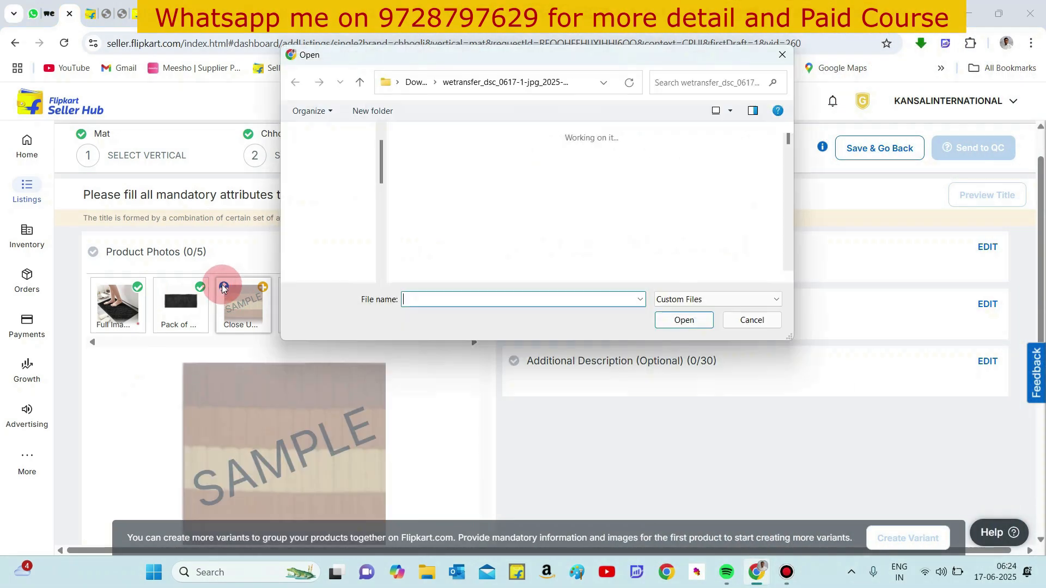
{"action": "scroll", "coordinate": [456, 245], "scroll_direction": "down", "scroll_amount": 5}
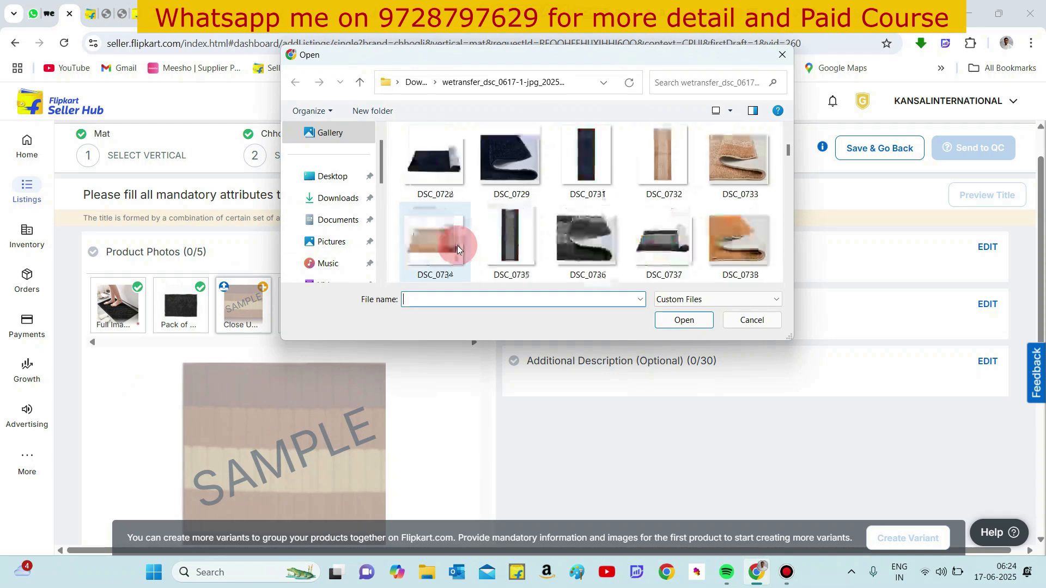
{"action": "scroll", "coordinate": [457, 245], "scroll_direction": "down", "scroll_amount": 3}
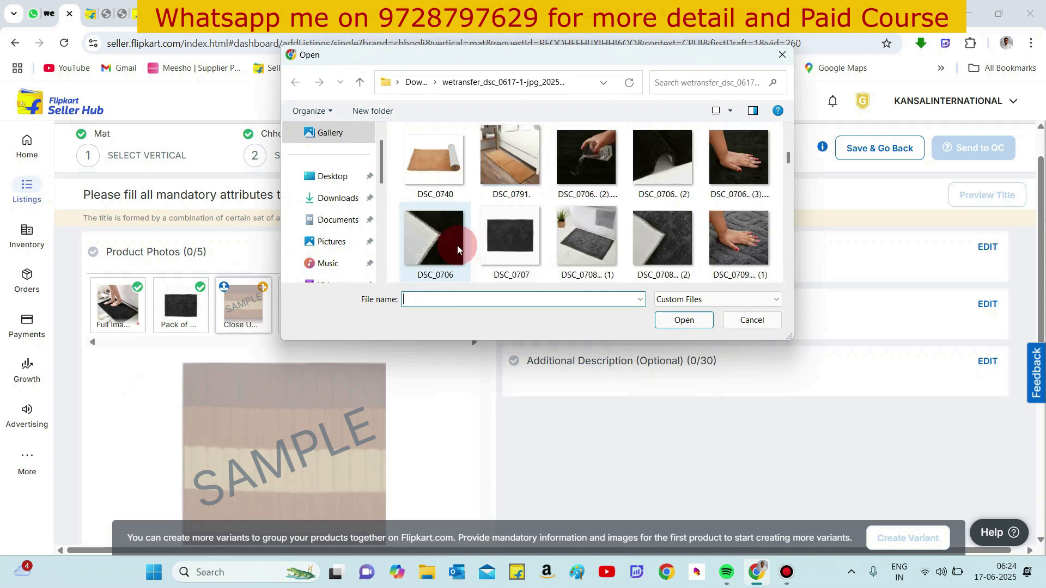
{"action": "double_click", "coordinate": [664, 242]}
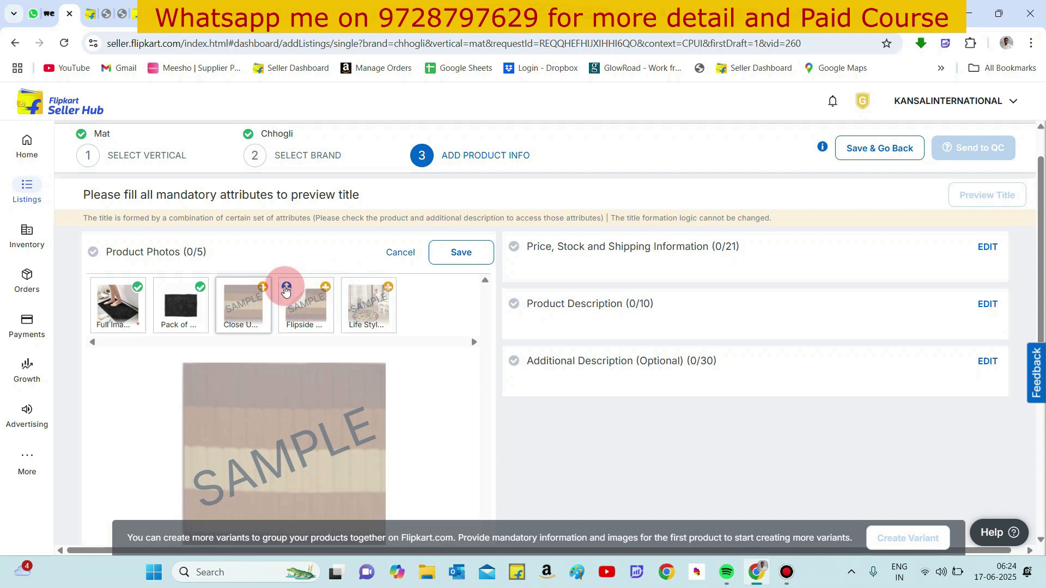
- Upload DSC_0709 (1) as the flipside product image
{"action": "left_click", "coordinate": [285, 291]}
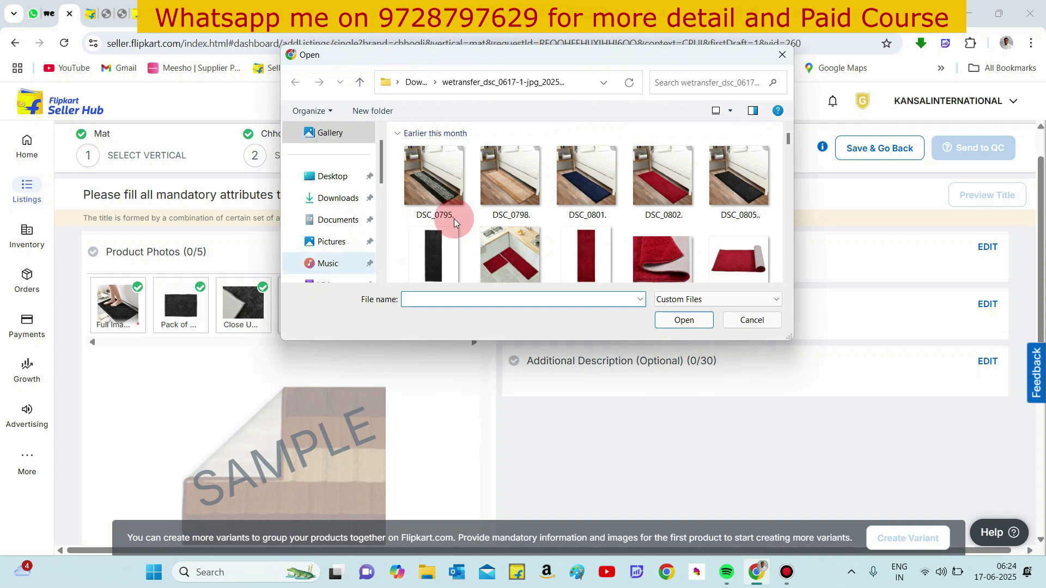
{"action": "left_click", "coordinate": [501, 218]}
{"action": "scroll", "coordinate": [502, 218], "scroll_direction": "down", "scroll_amount": 3}
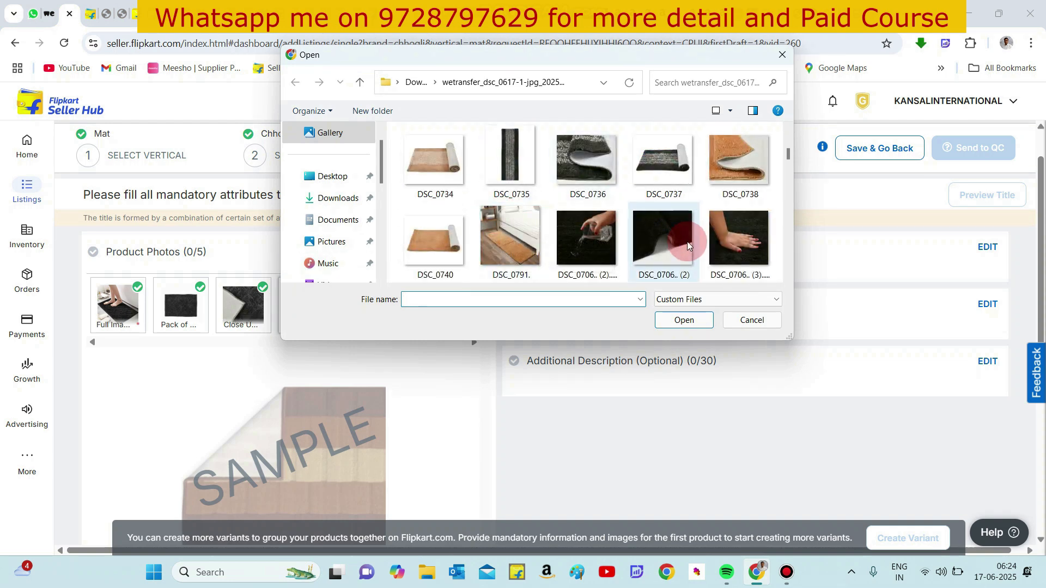
{"action": "scroll", "coordinate": [688, 240], "scroll_direction": "down", "scroll_amount": 3}
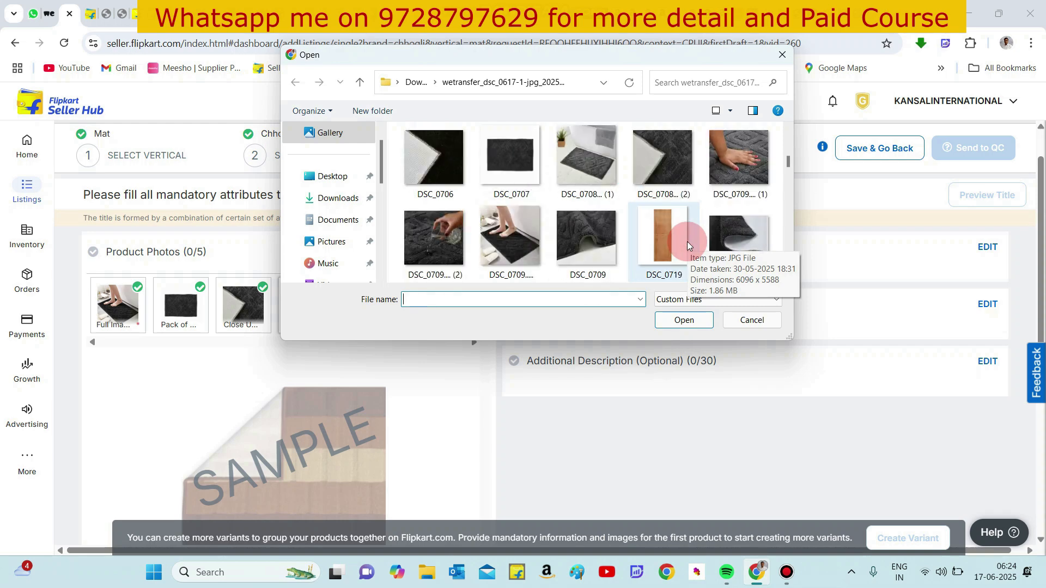
{"action": "scroll", "coordinate": [582, 244], "scroll_direction": "down", "scroll_amount": 2}
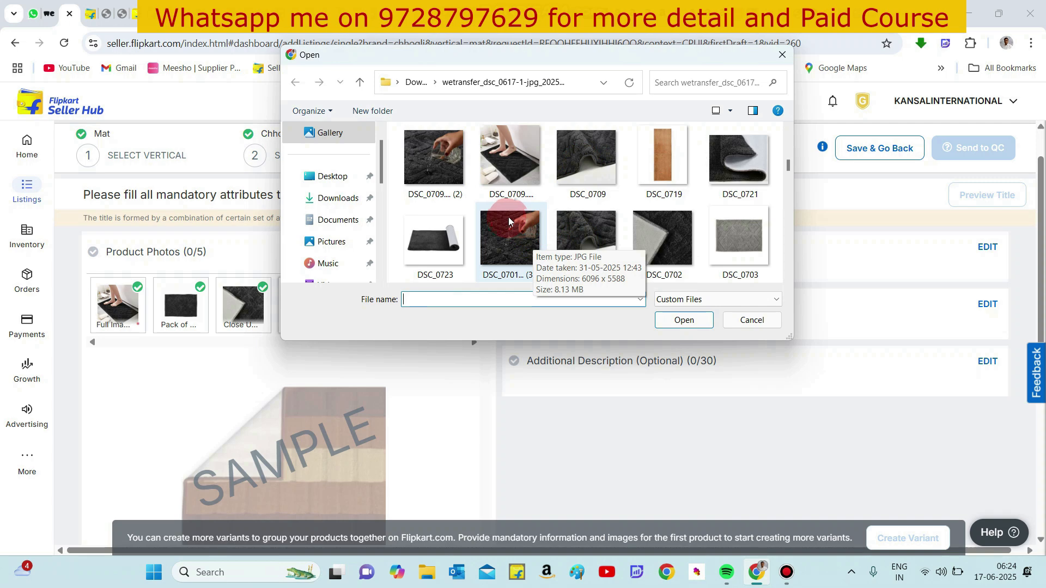
{"action": "scroll", "coordinate": [607, 217], "scroll_direction": "up", "scroll_amount": 1}
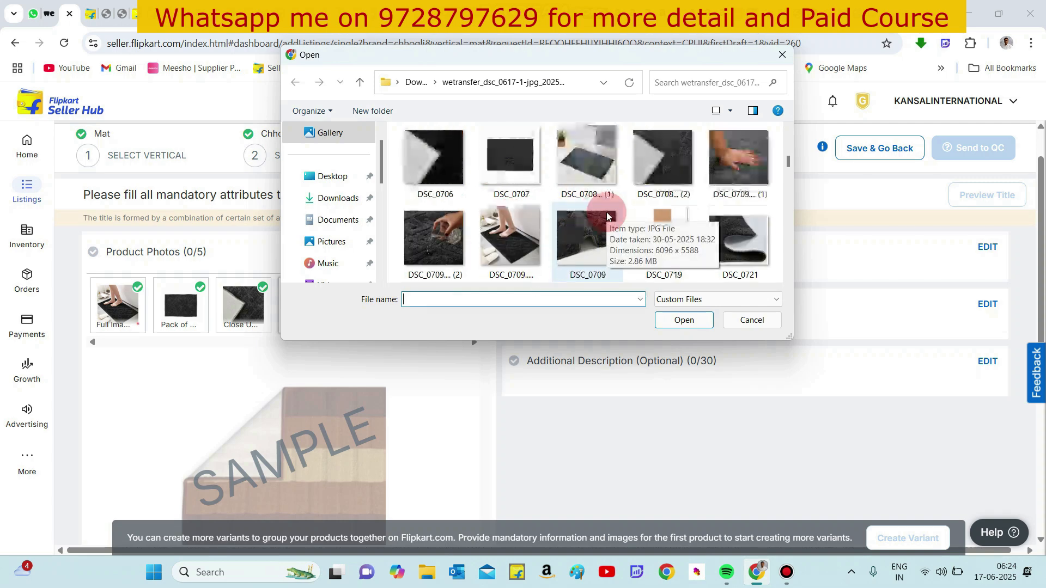
{"action": "double_click", "coordinate": [734, 159]}
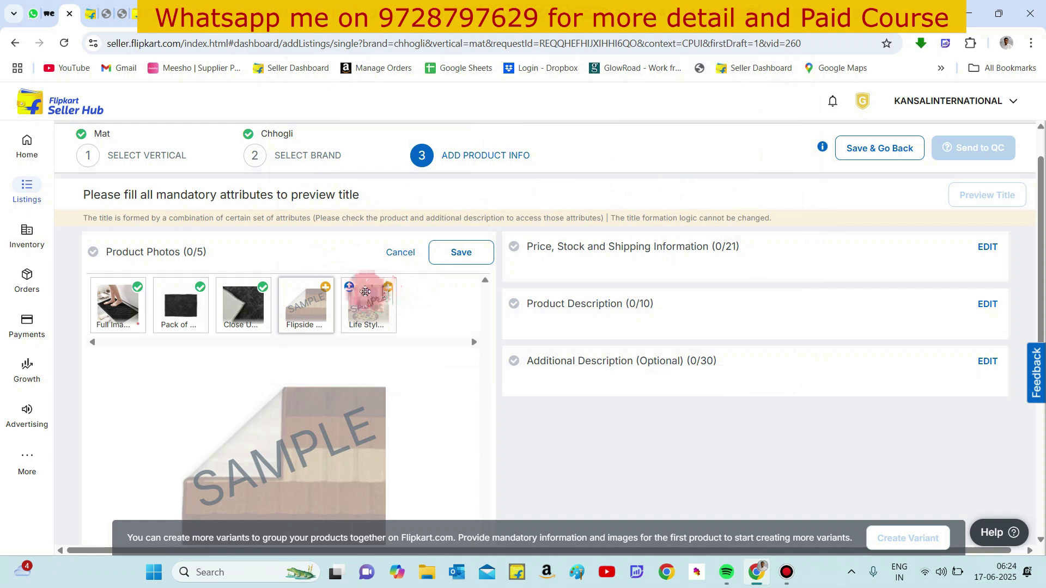
- Upload DSC_0709 (2) as the lifestyle product image and save the product photos
{"action": "left_click", "coordinate": [350, 292]}
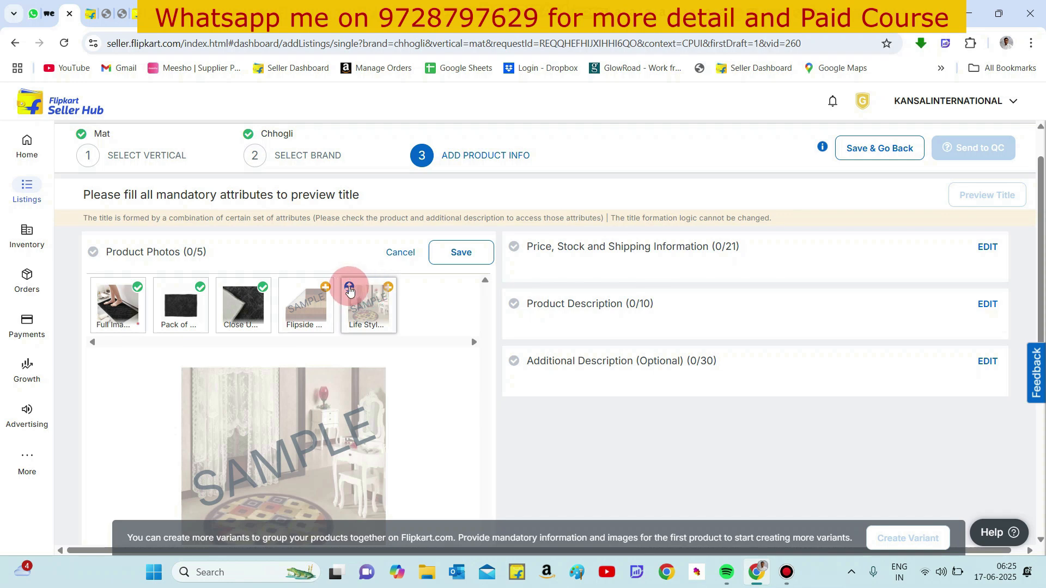
{"action": "left_click", "coordinate": [354, 290]}
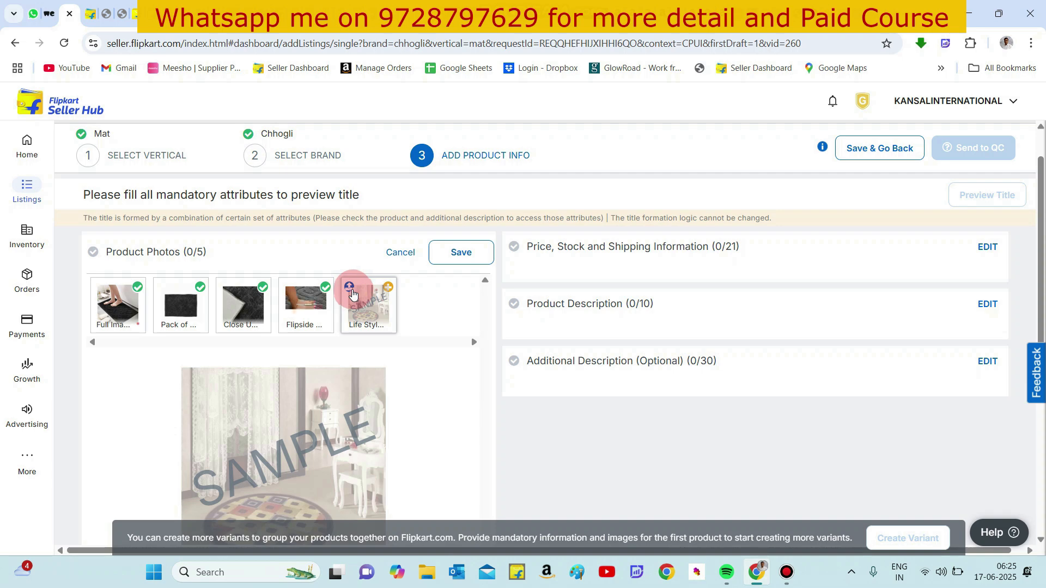
{"action": "left_click", "coordinate": [351, 290]}
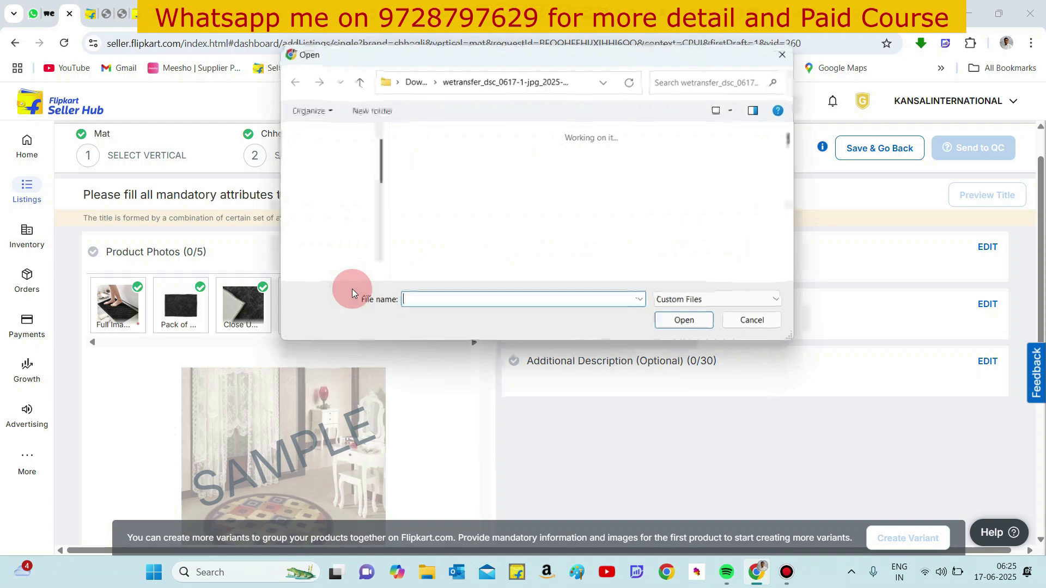
{"action": "scroll", "coordinate": [525, 227], "scroll_direction": "down", "scroll_amount": 3}
{"action": "scroll", "coordinate": [526, 230], "scroll_direction": "down", "scroll_amount": 3}
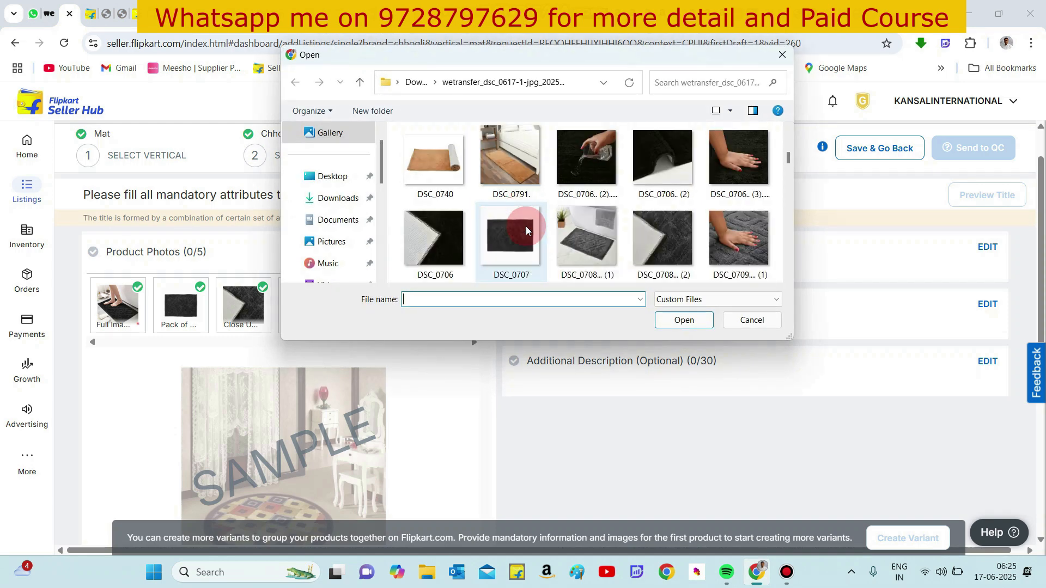
{"action": "scroll", "coordinate": [526, 230], "scroll_direction": "down", "scroll_amount": 2}
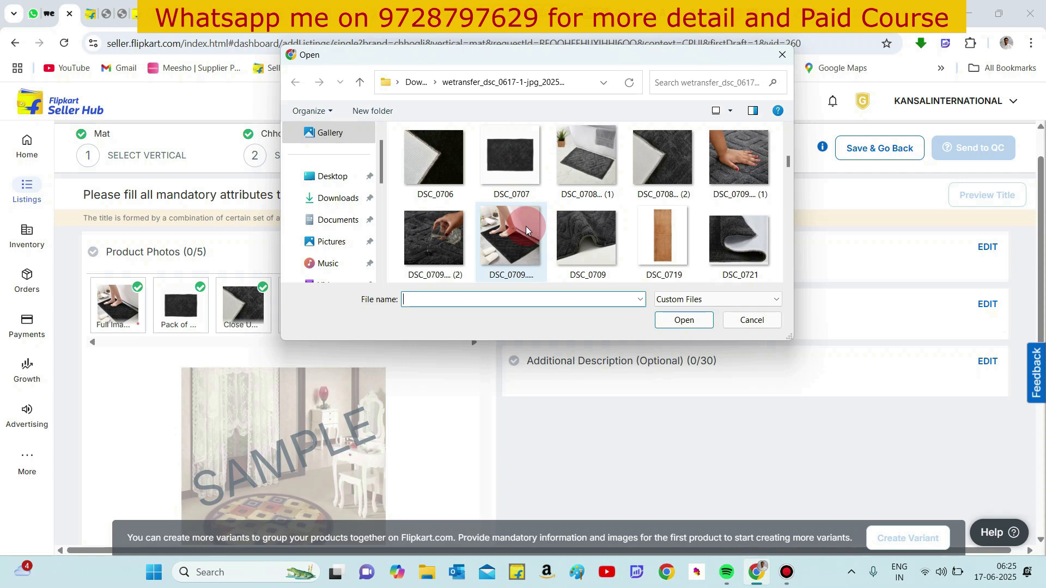
{"action": "left_click_drag", "start_coordinate": [525, 227], "coordinate": [431, 241]}
{"action": "double_click", "coordinate": [431, 244]}
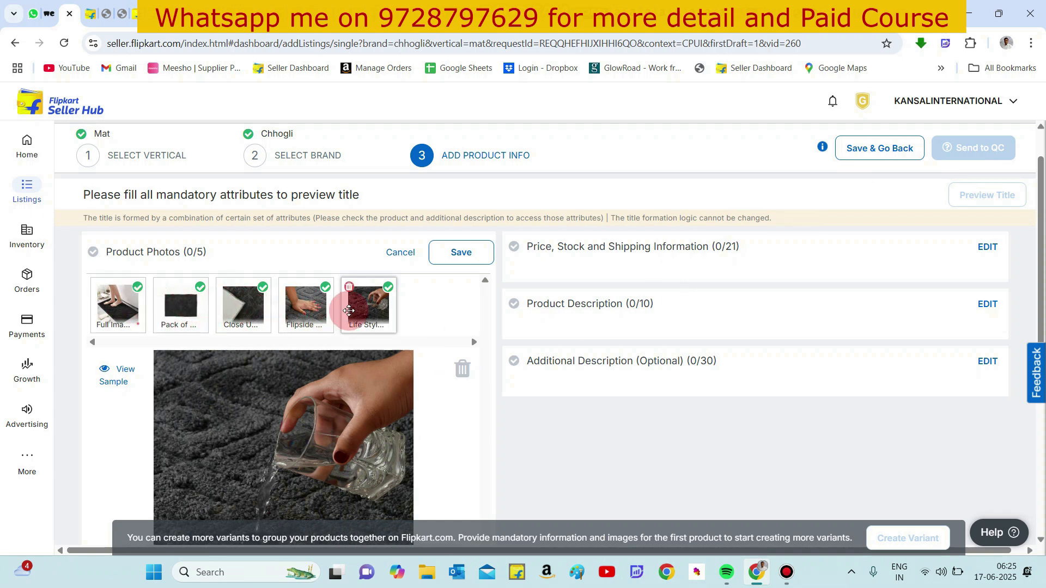
{"action": "left_click", "coordinate": [447, 260]}
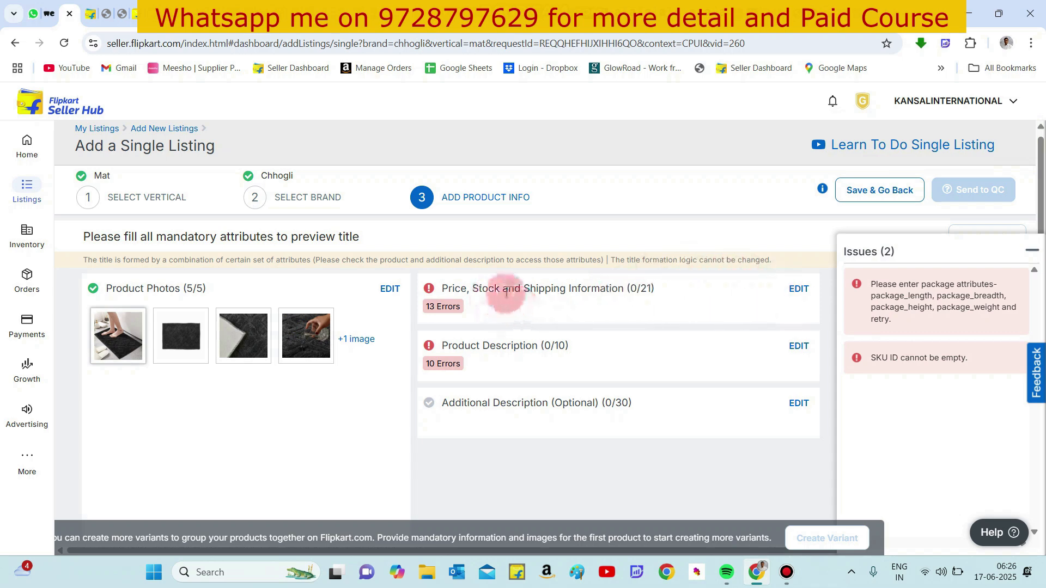
- Edit the price, stock and shipping information and set the Seller SKU ID to KNSL-109-GREY-40X60CM-1PC
{"action": "left_click", "coordinate": [800, 290]}
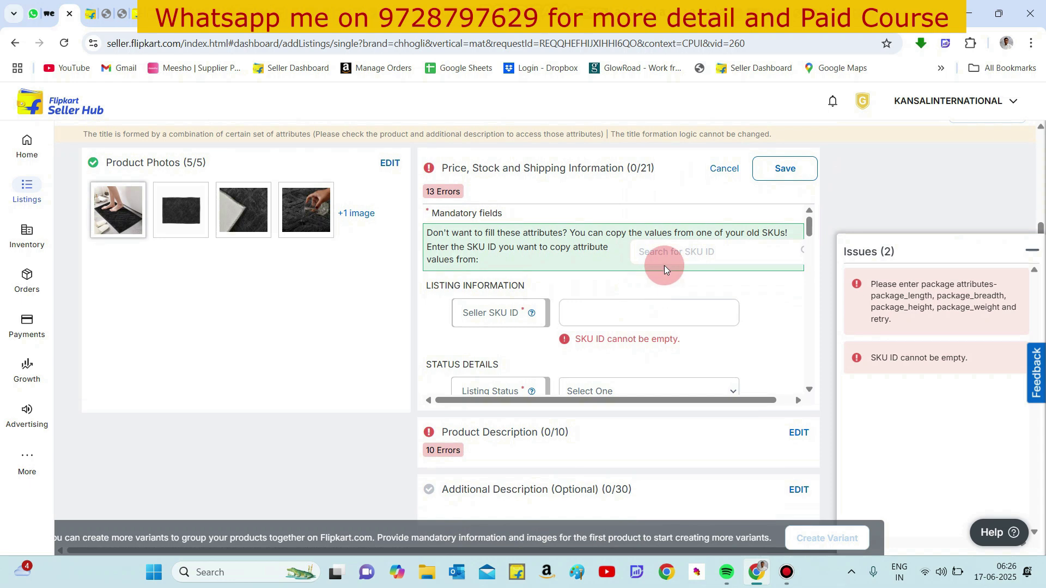
{"action": "left_click", "coordinate": [608, 317]}
{"action": "left_click", "coordinate": [607, 316]}
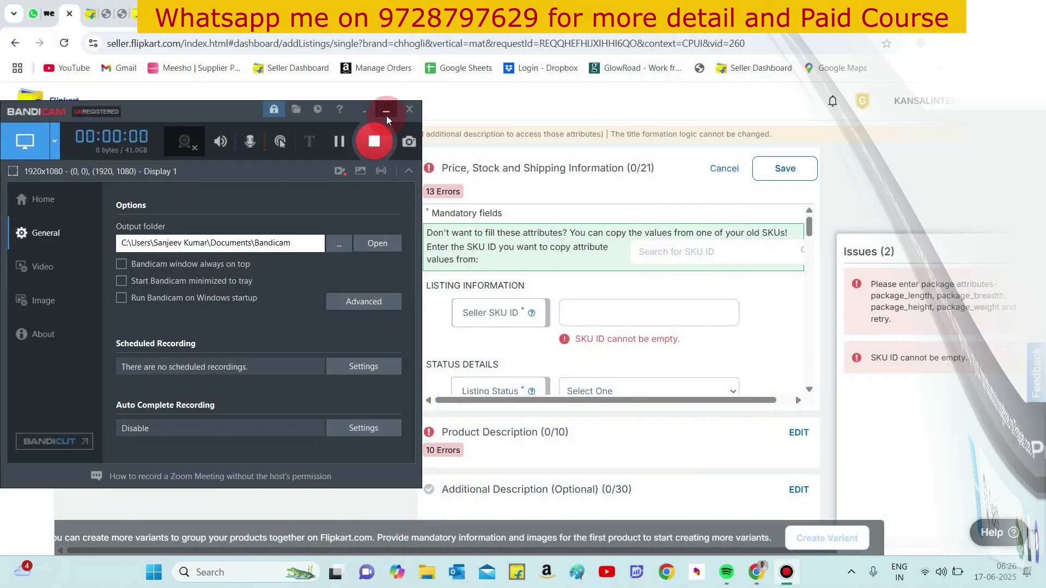
{"action": "left_click", "coordinate": [386, 112]}
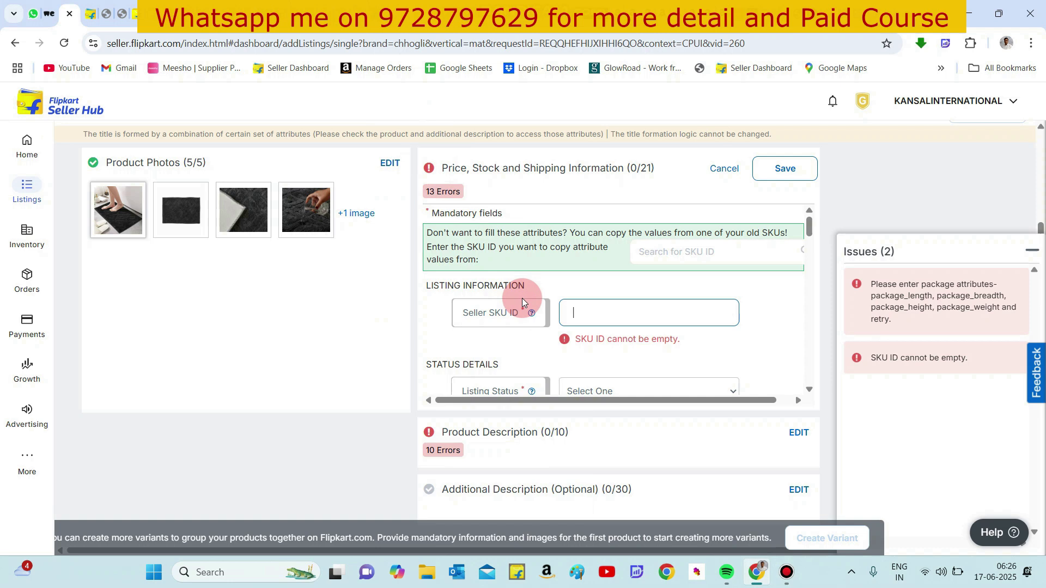
{"action": "type", "text": "KNSL-"}
{"action": "type", "text": "109-GREY-40X60CM"}
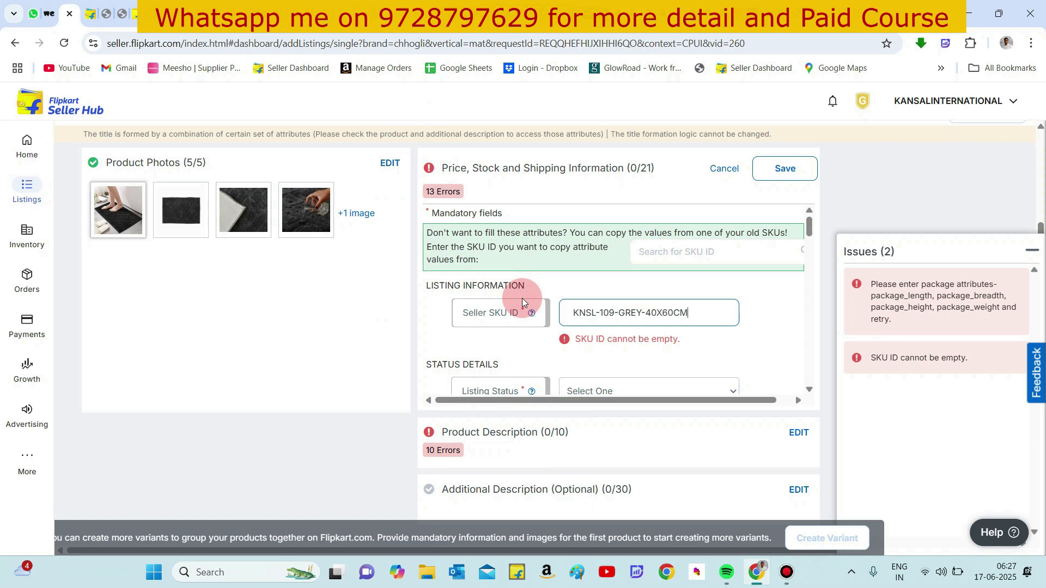
{"action": "type", "text": "-1PC"}
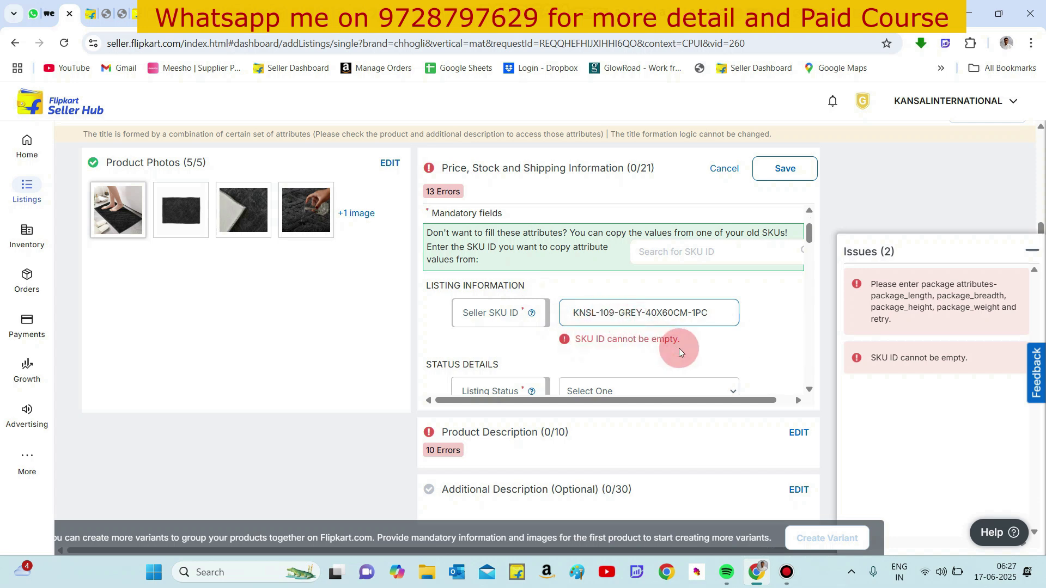
- Set the listing status to Active and the MRP to 699 INR
{"action": "scroll", "coordinate": [679, 348], "scroll_direction": "down", "scroll_amount": 2}
{"action": "scroll", "coordinate": [679, 348], "scroll_direction": "down", "scroll_amount": 1}
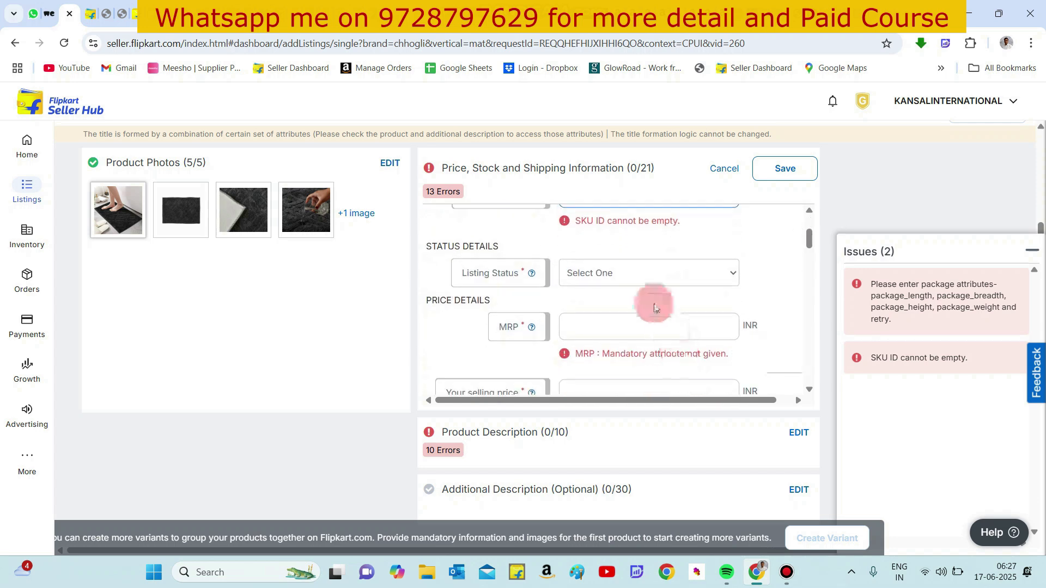
{"action": "left_click", "coordinate": [621, 273]}
{"action": "left_click", "coordinate": [597, 310]}
{"action": "left_click", "coordinate": [587, 325]}
{"action": "type", "text": "699"}
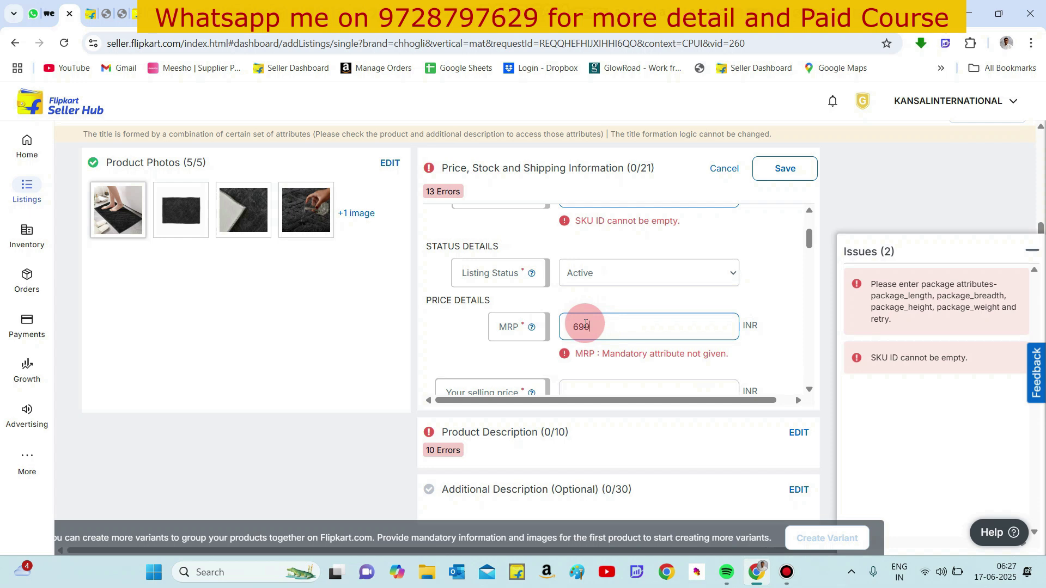
- Set the selling price to 249 INR and the minimum order quantity to 1
{"action": "scroll", "coordinate": [518, 341], "scroll_direction": "down", "scroll_amount": 1}
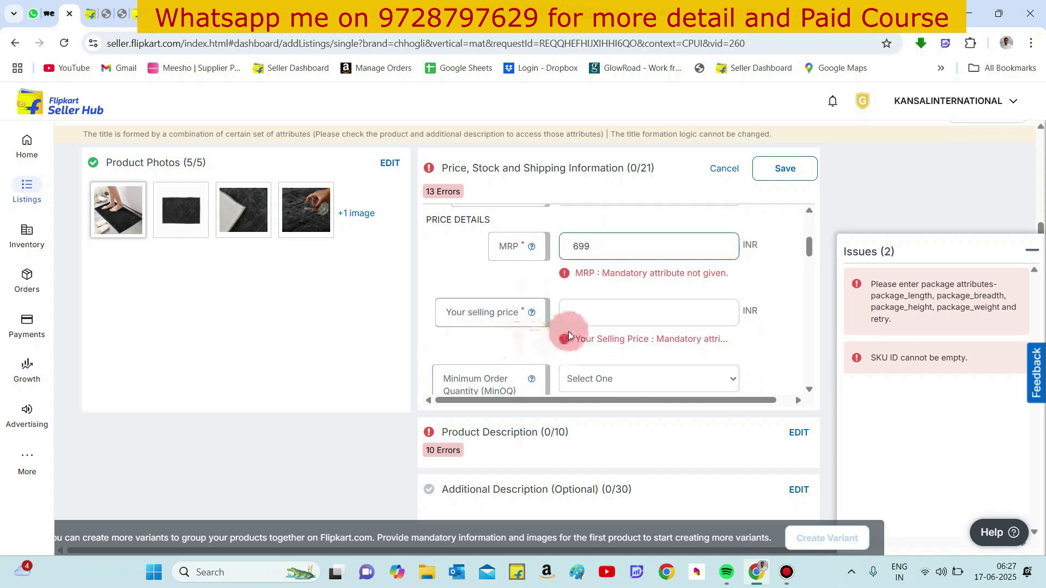
{"action": "left_click", "coordinate": [585, 311]}
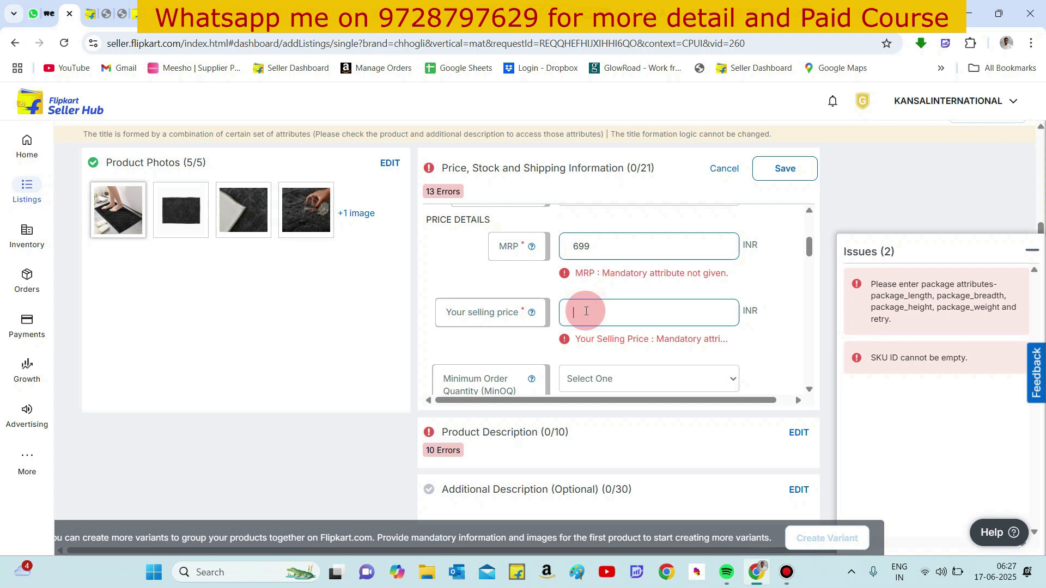
{"action": "type", "text": "249"}
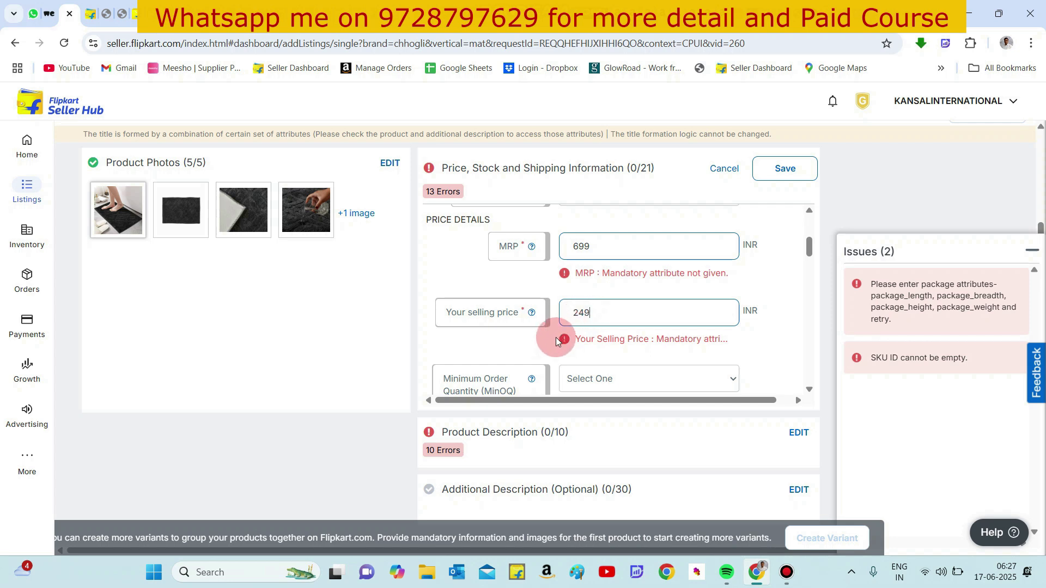
{"action": "scroll", "coordinate": [528, 347], "scroll_direction": "down", "scroll_amount": 1}
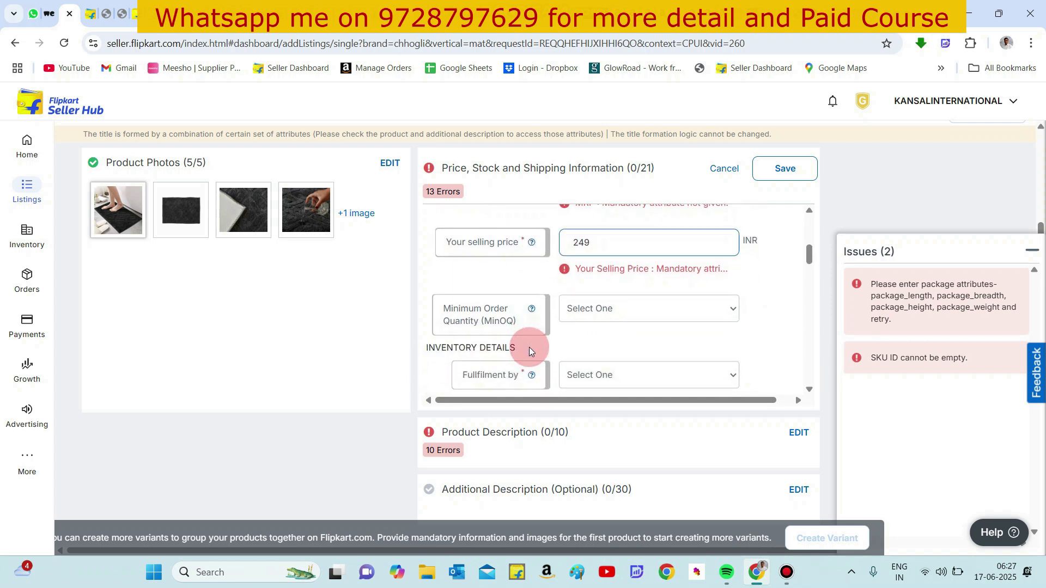
{"action": "left_click", "coordinate": [573, 314]}
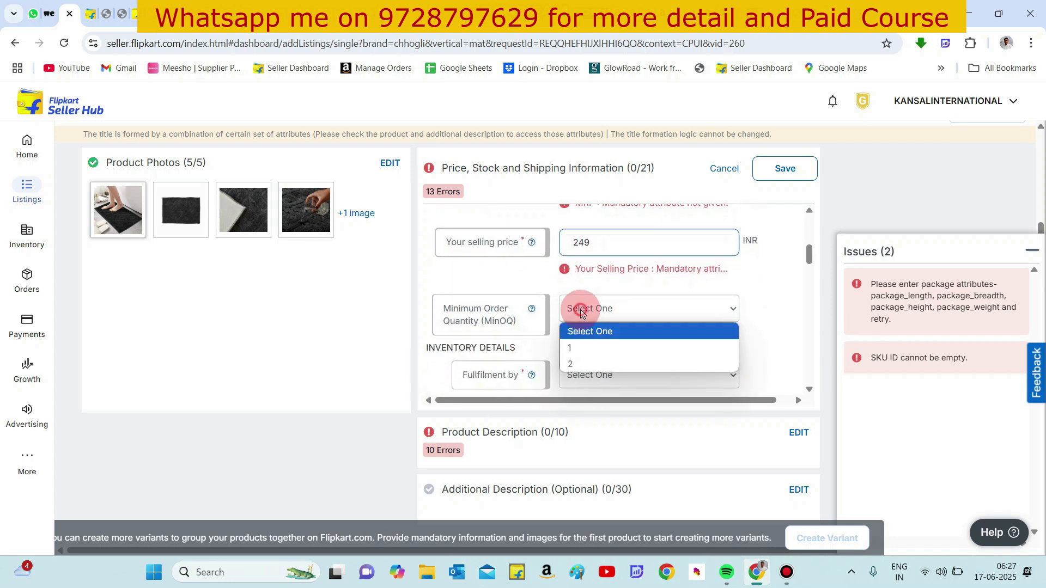
{"action": "left_click", "coordinate": [580, 349]}
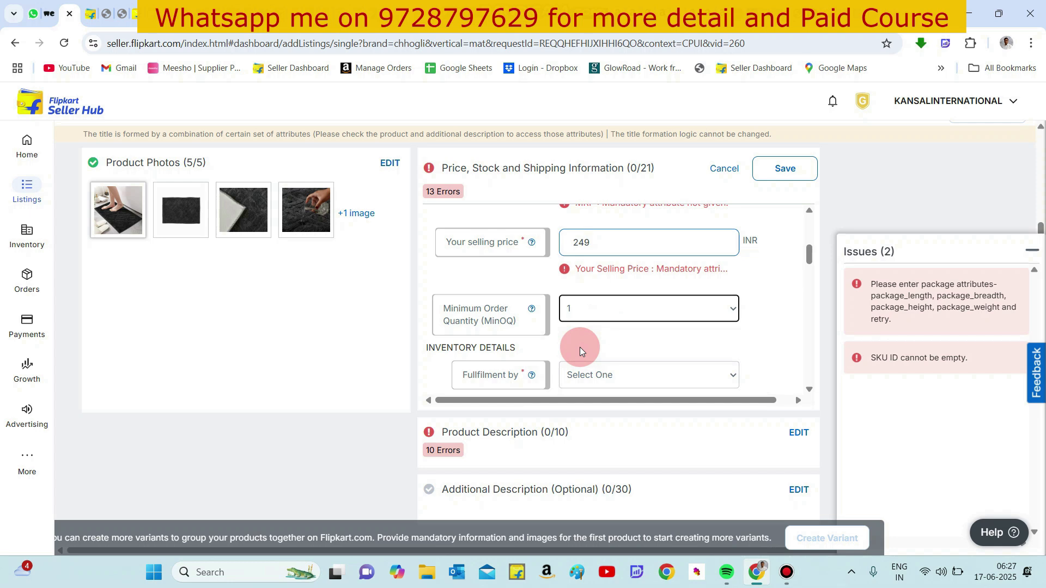
- Set the fulfilment to Seller in the inventory details
{"action": "scroll", "coordinate": [579, 348], "scroll_direction": "down", "scroll_amount": 1}
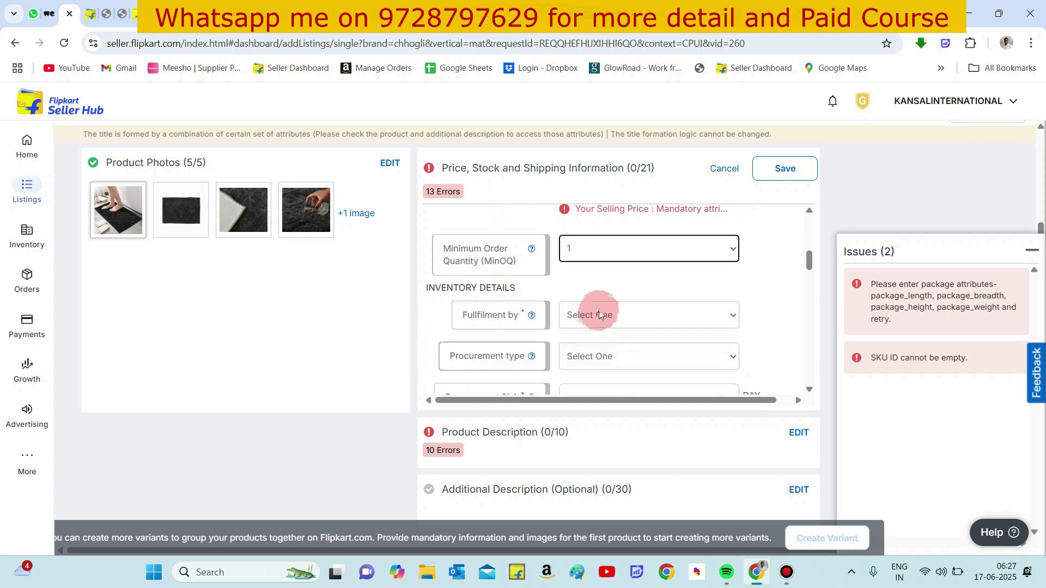
{"action": "left_click", "coordinate": [599, 315]}
{"action": "left_click", "coordinate": [589, 357]}
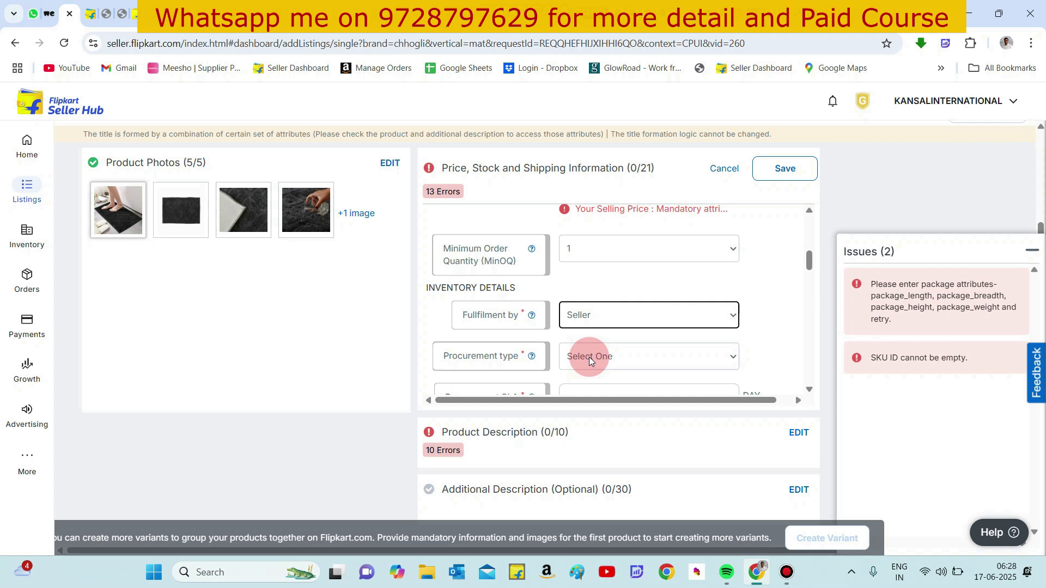
{"action": "left_click", "coordinate": [604, 308]}
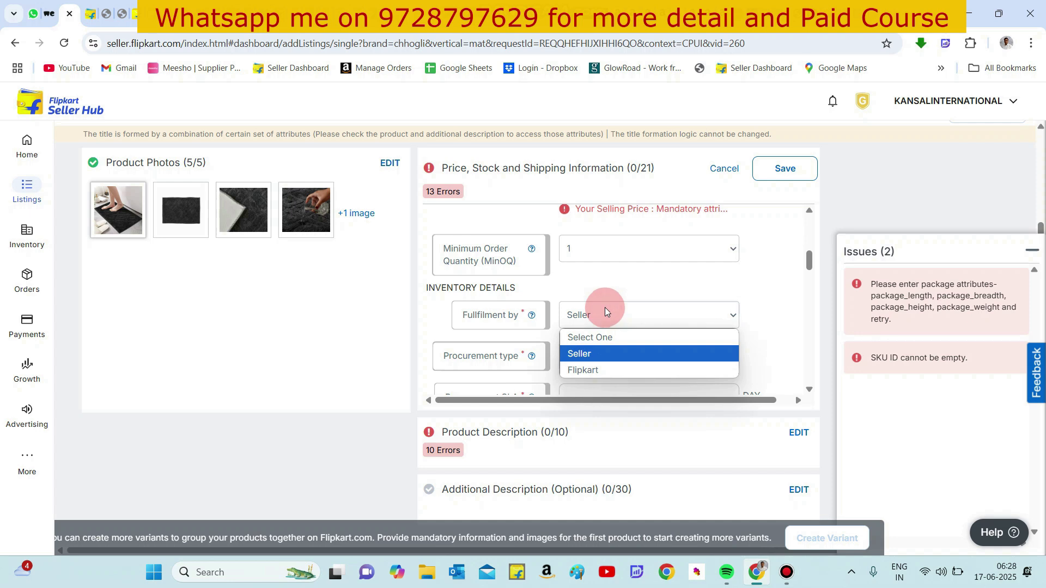
{"action": "left_click", "coordinate": [598, 305]}
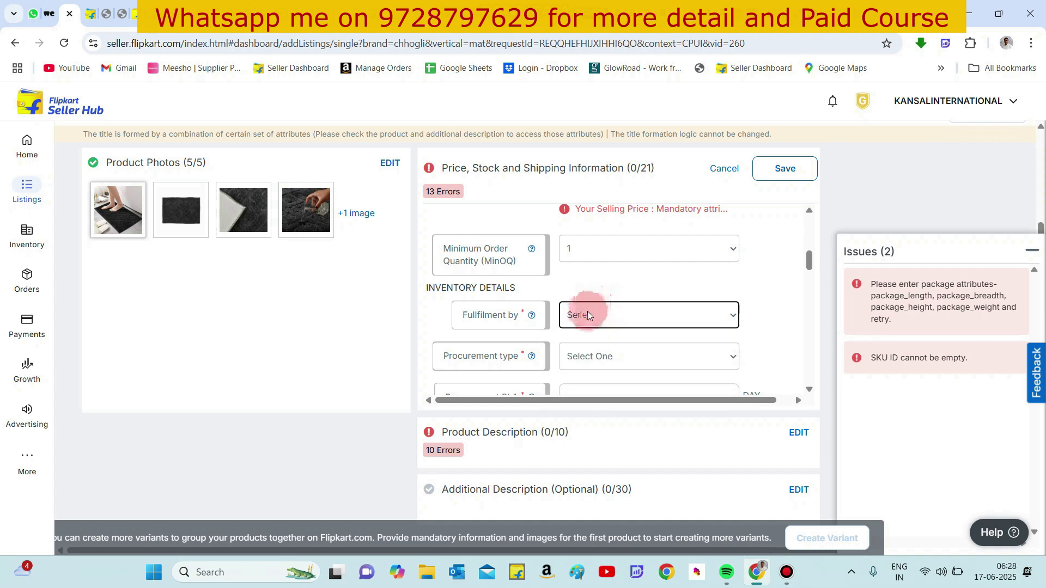
{"action": "left_click", "coordinate": [585, 314]}
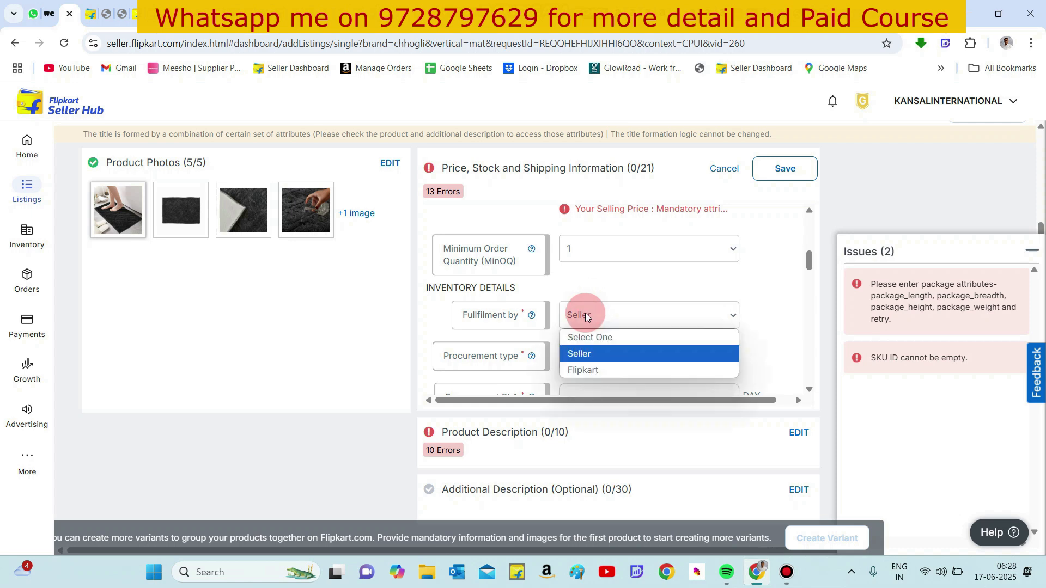
{"action": "left_click", "coordinate": [585, 315]}
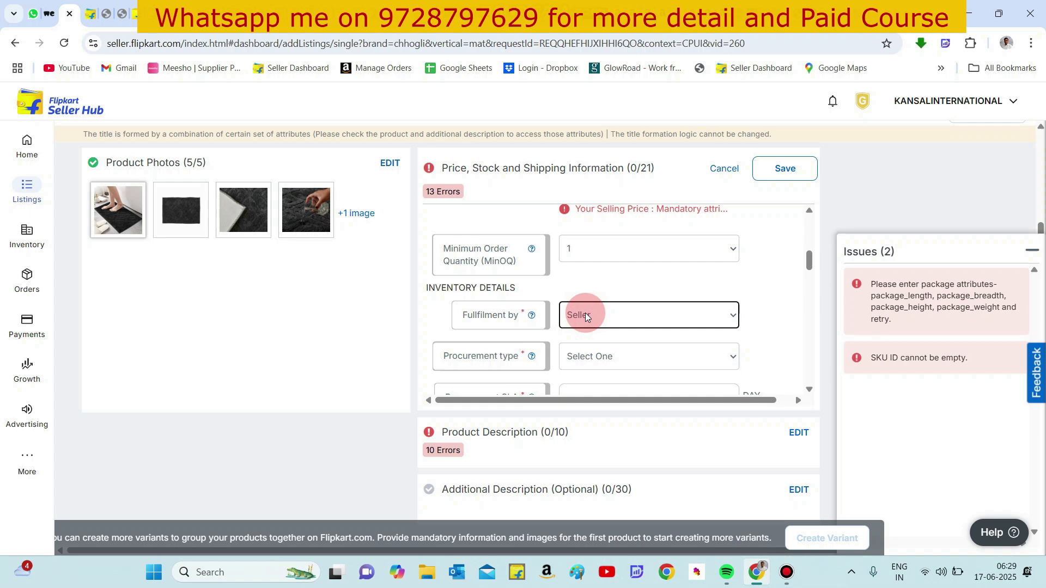
- Set the procurement type to Express and the procurement SLA to 2 days
{"action": "left_click", "coordinate": [587, 362]}
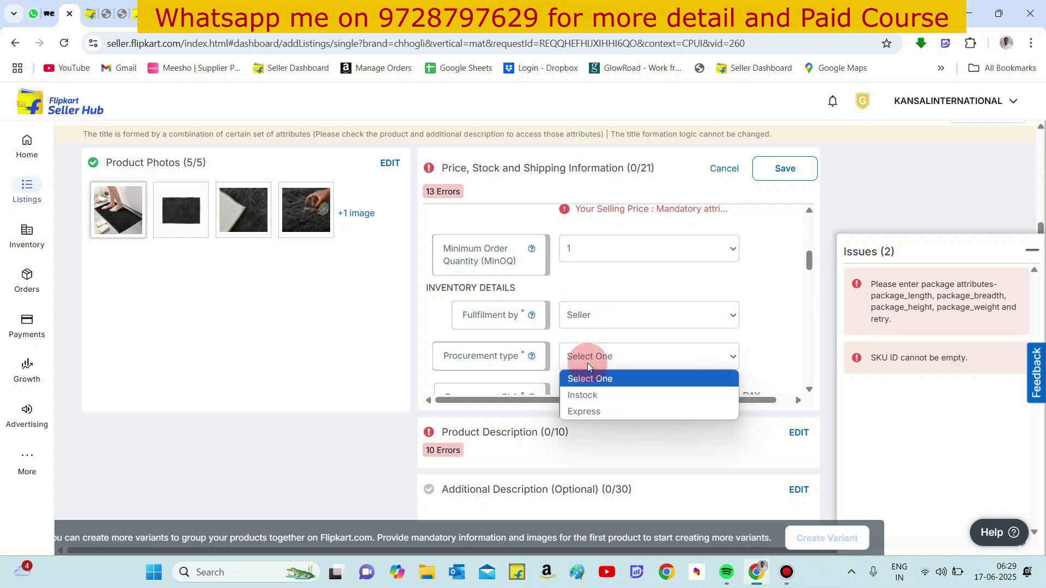
{"action": "left_click", "coordinate": [593, 395]}
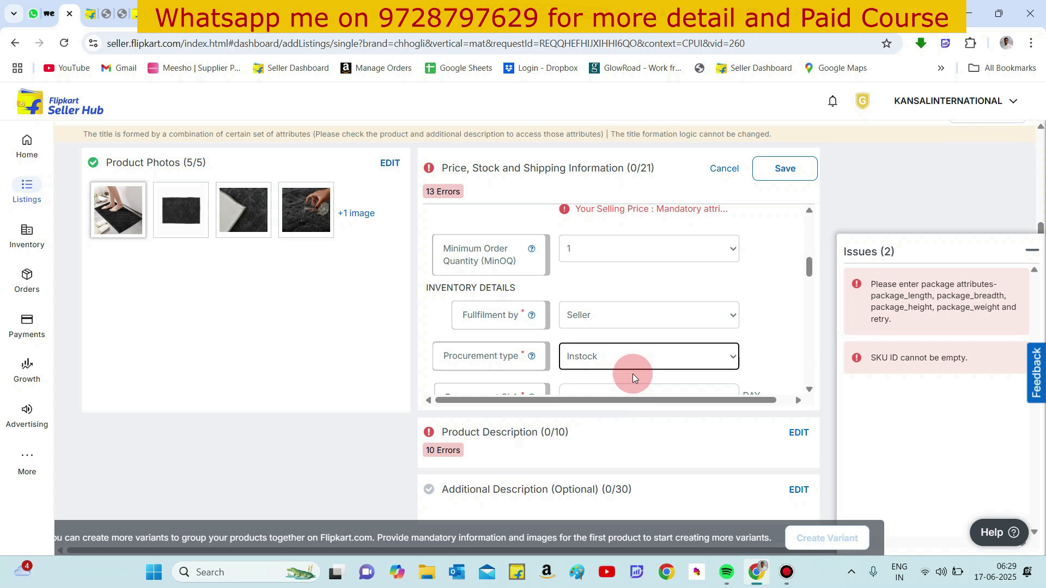
{"action": "scroll", "coordinate": [632, 374], "scroll_direction": "down", "scroll_amount": 1}
{"action": "left_click", "coordinate": [613, 321]}
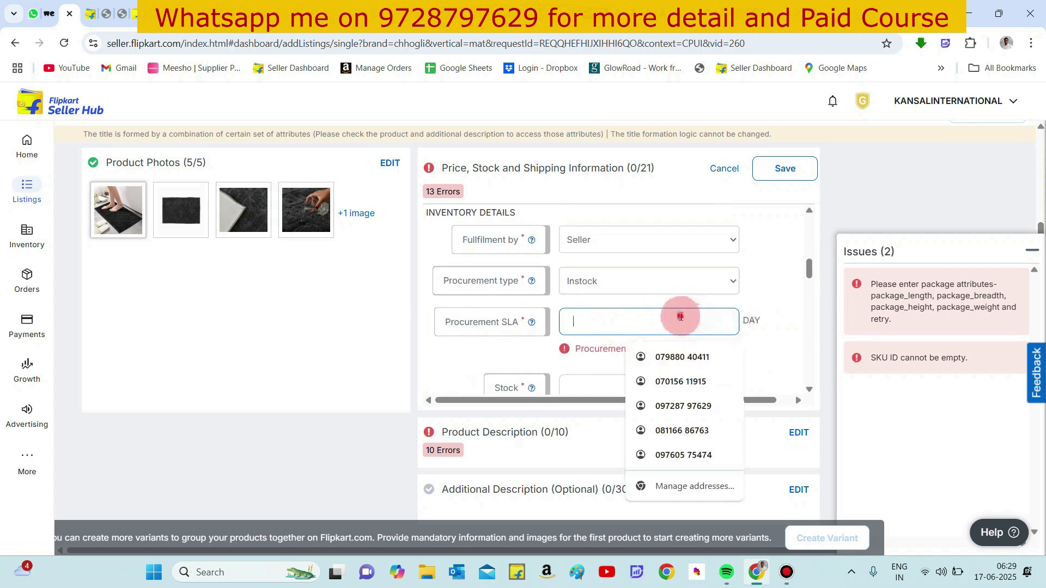
{"action": "type", "text": "2"}
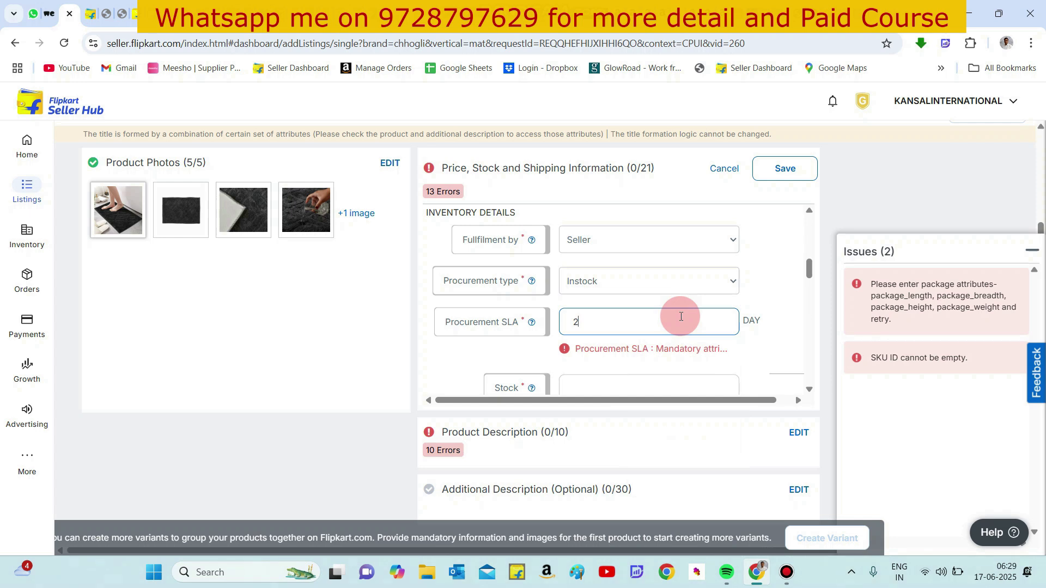
{"action": "left_click", "coordinate": [616, 285]}
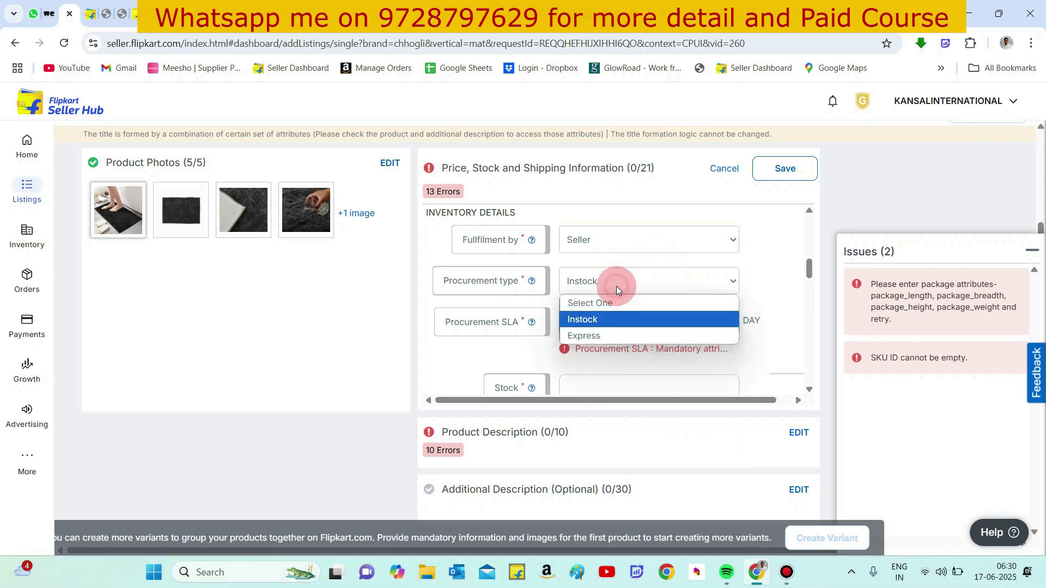
{"action": "left_click", "coordinate": [605, 334]}
- Re-enter the procurement SLA as 2 days
{"action": "left_click", "coordinate": [611, 321]}
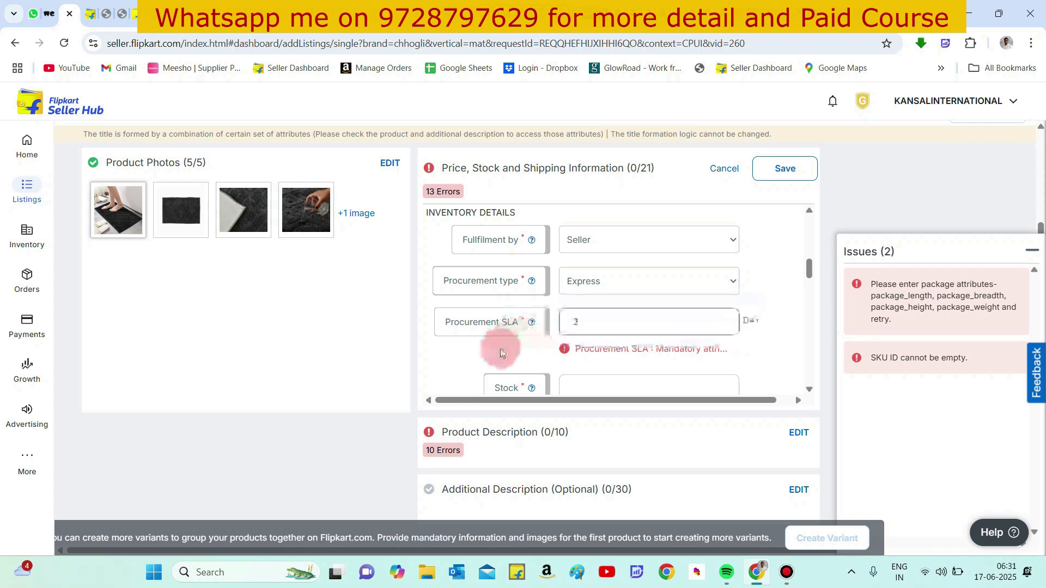
{"action": "left_click_drag", "start_coordinate": [497, 350], "coordinate": [574, 321]}
{"action": "left_click", "coordinate": [574, 321]}
{"action": "type", "text": "2"}
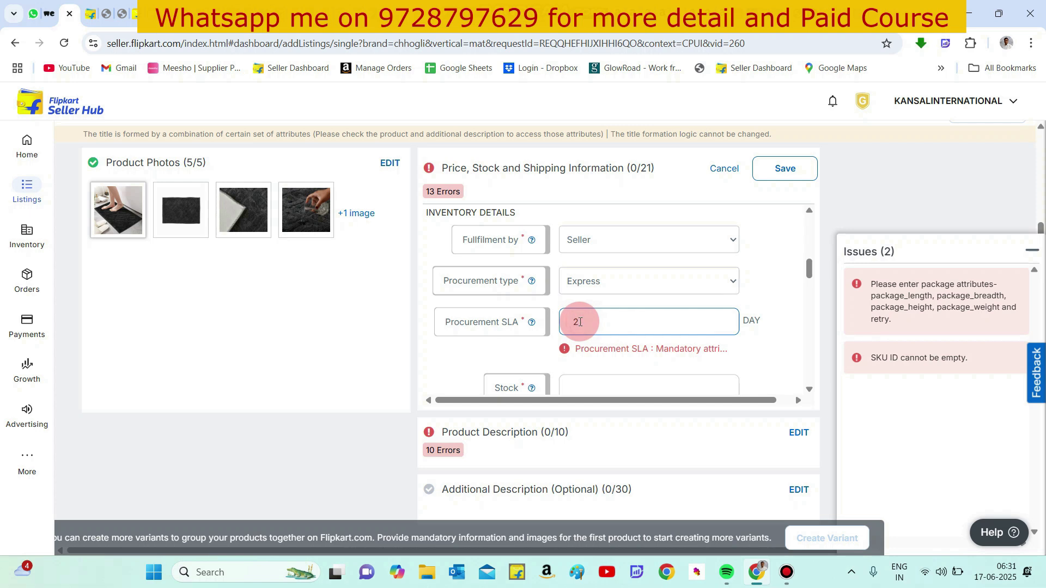
{"action": "key", "text": "BackSpace"}
{"action": "type", "text": "1"}
{"action": "left_click", "coordinate": [525, 343]}
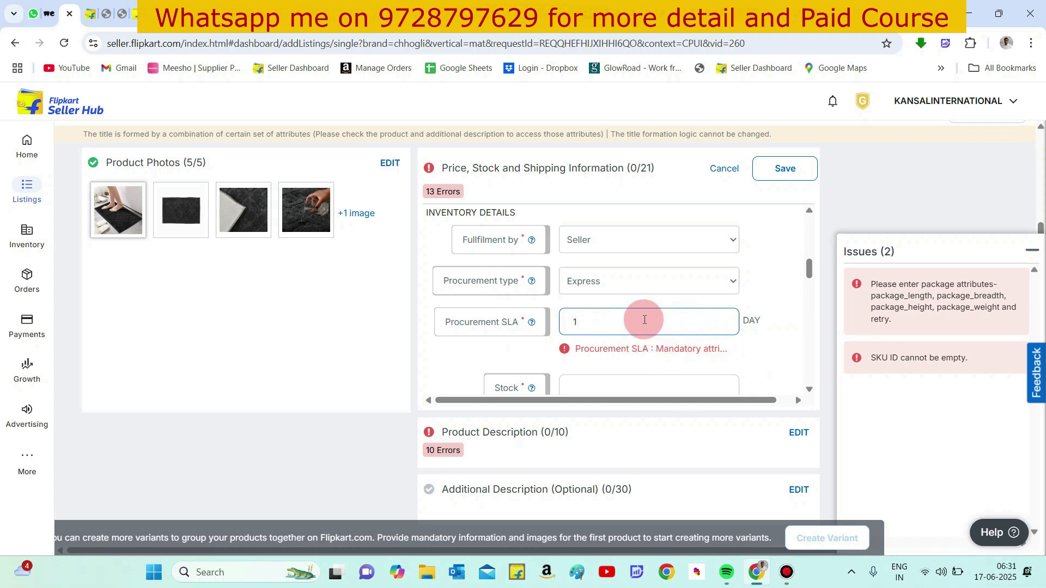
{"action": "left_click", "coordinate": [595, 317]}
{"action": "key", "text": "BackSpace"}
{"action": "type", "text": "2"}
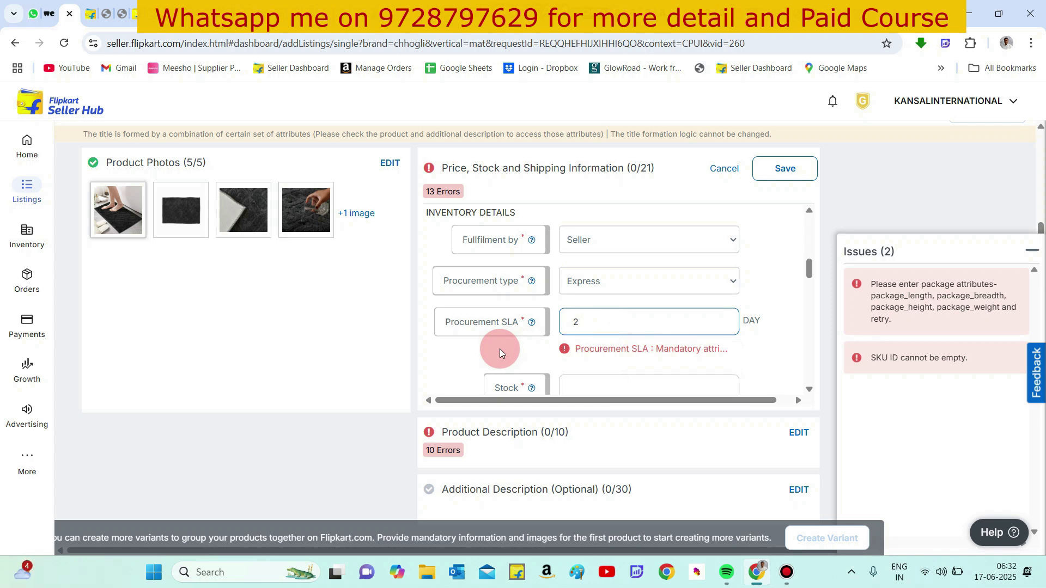
- Set the stock quantity to 5000
{"action": "scroll", "coordinate": [439, 350], "scroll_direction": "down", "scroll_amount": 2}
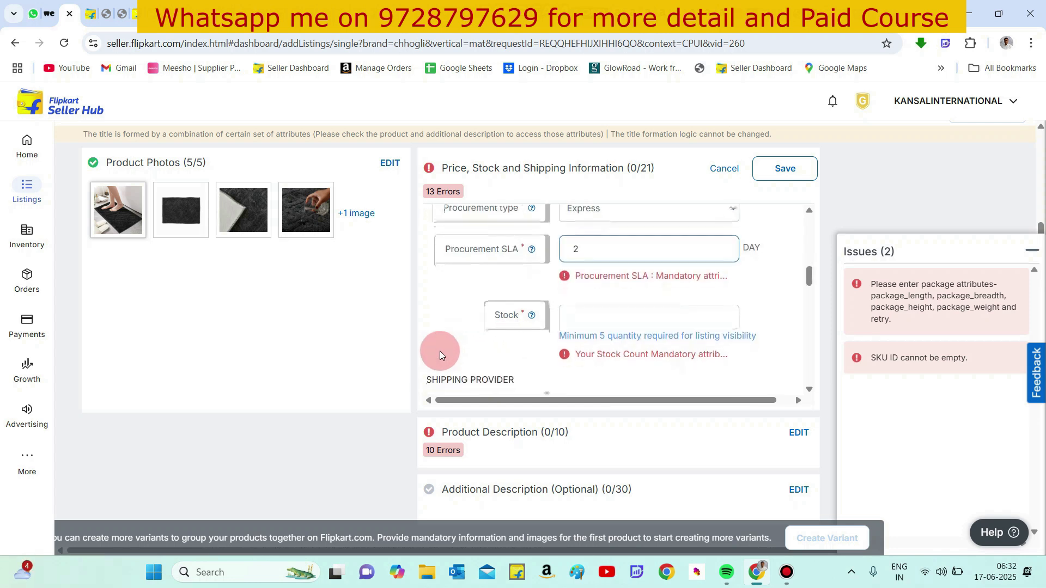
{"action": "left_click", "coordinate": [596, 293]}
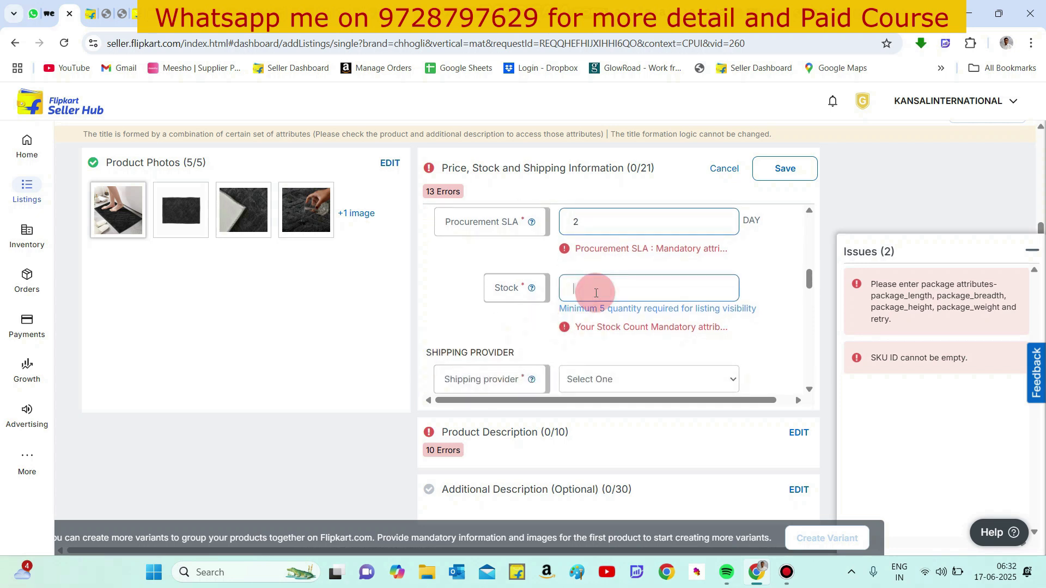
{"action": "type", "text": "5000"}
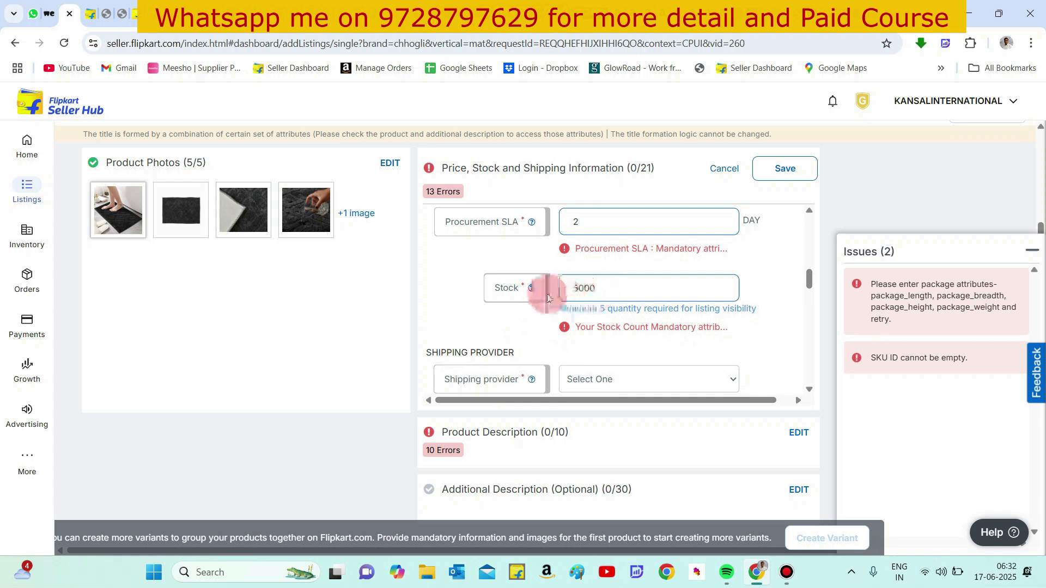
- Choose Flipkart as the shipping provider
{"action": "scroll", "coordinate": [509, 322], "scroll_direction": "down", "scroll_amount": 1}
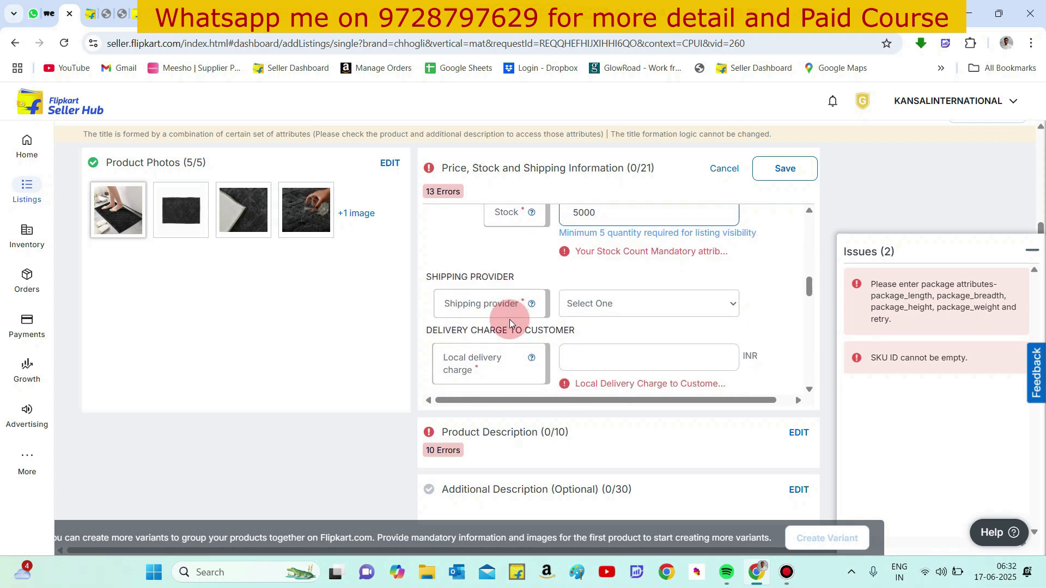
{"action": "left_click", "coordinate": [572, 303]}
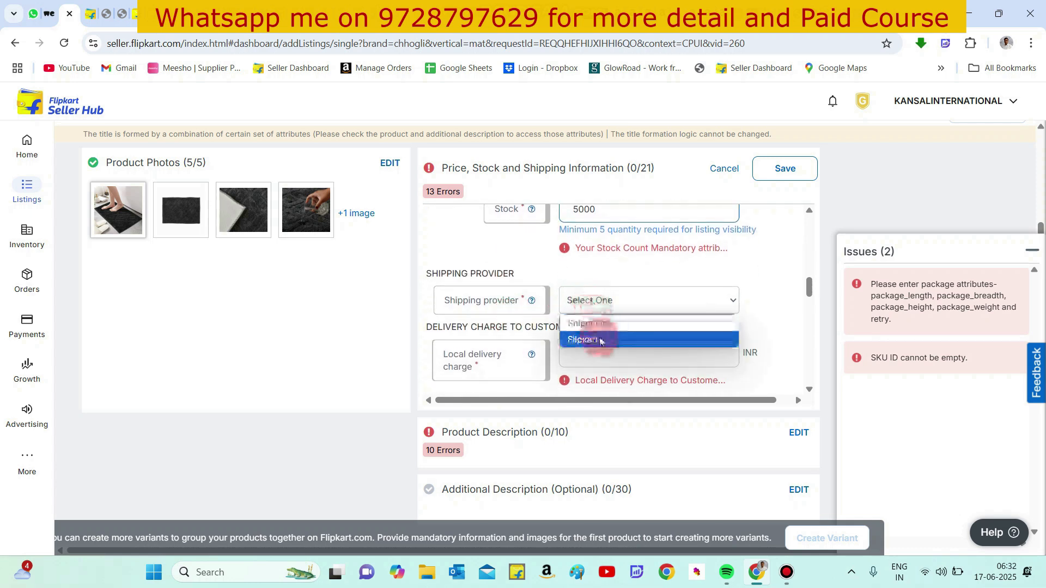
{"action": "left_click", "coordinate": [599, 339]}
{"action": "left_click", "coordinate": [599, 341]}
- Set the local, zonal and national delivery charges to the customer to 0 INR
{"action": "scroll", "coordinate": [596, 345], "scroll_direction": "down", "scroll_amount": 1}
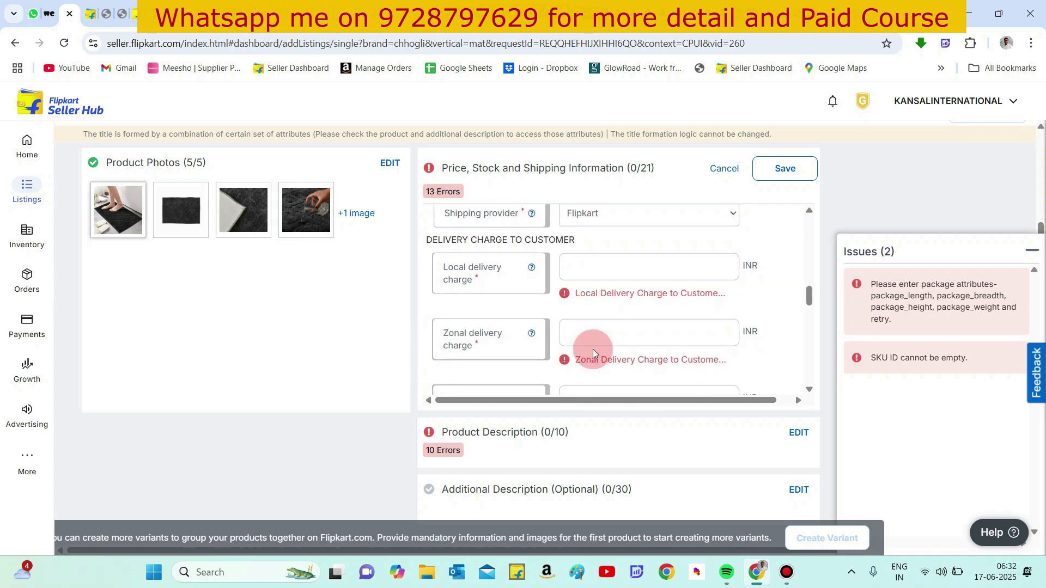
{"action": "left_click", "coordinate": [624, 266]}
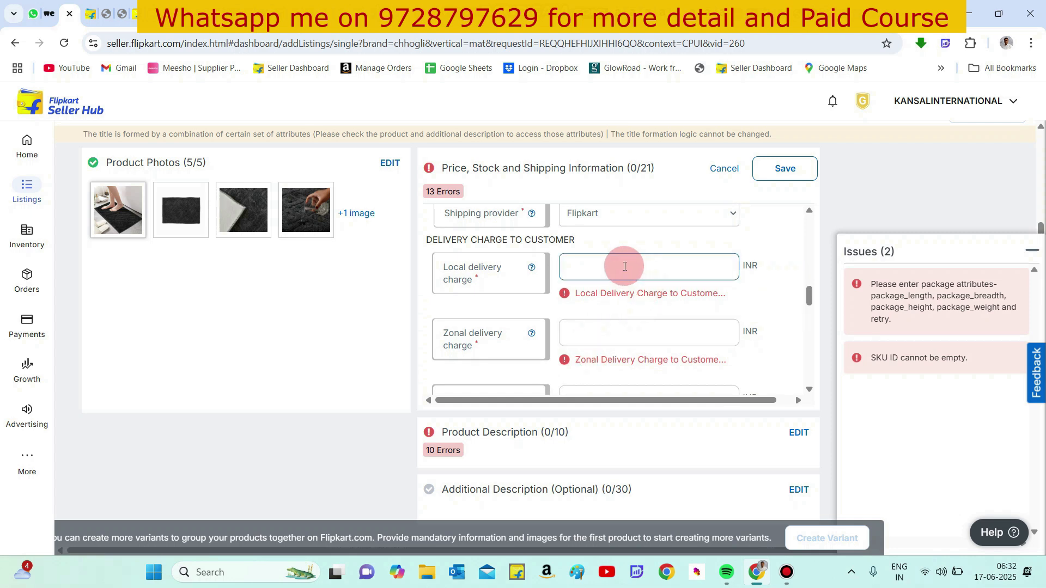
{"action": "type", "text": "0"}
{"action": "left_click", "coordinate": [599, 332]}
{"action": "type", "text": "0"}
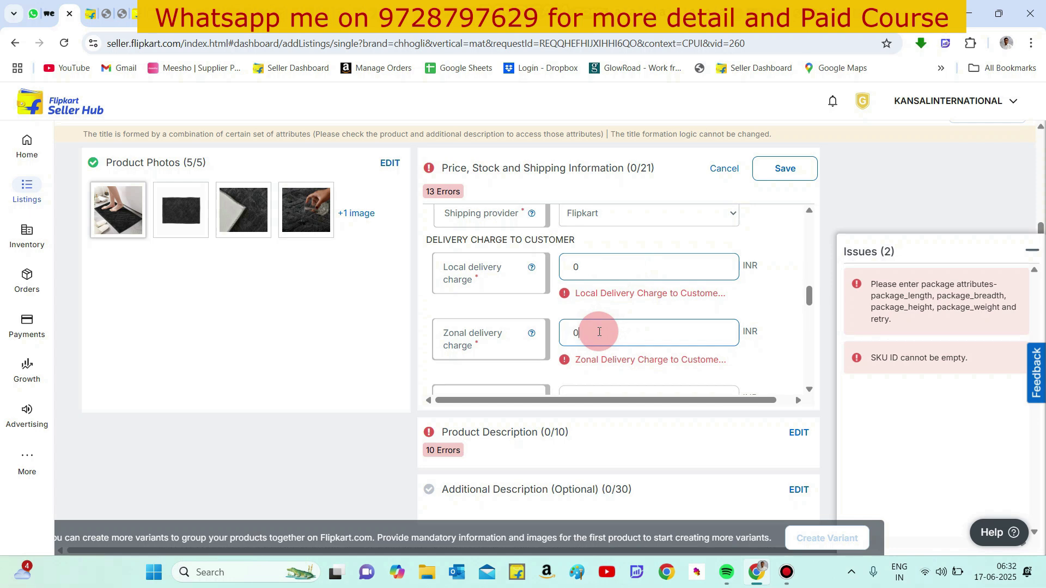
{"action": "scroll", "coordinate": [544, 307], "scroll_direction": "down", "scroll_amount": 2}
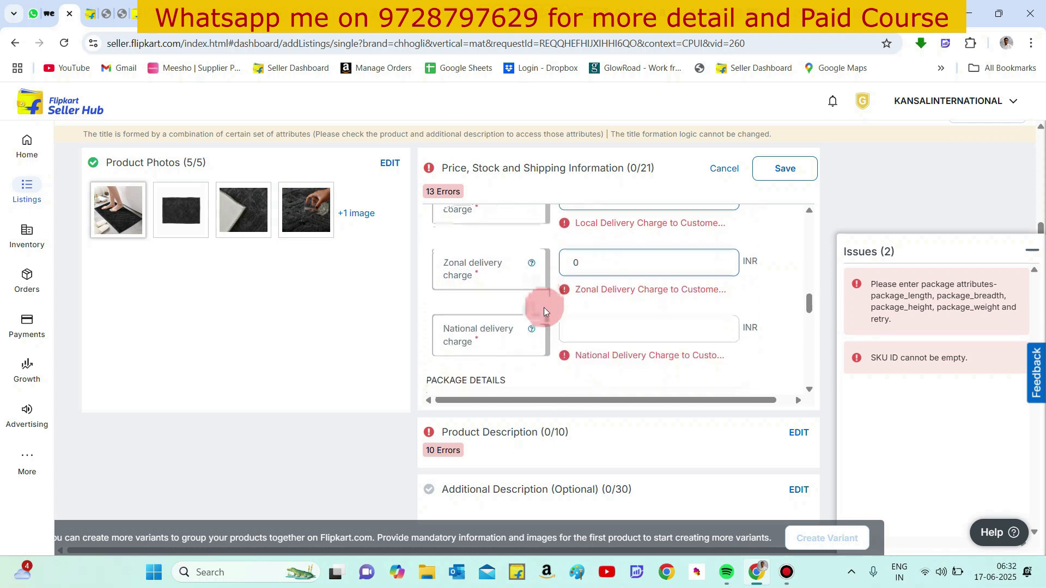
{"action": "left_click", "coordinate": [584, 312]}
{"action": "type", "text": "0"}
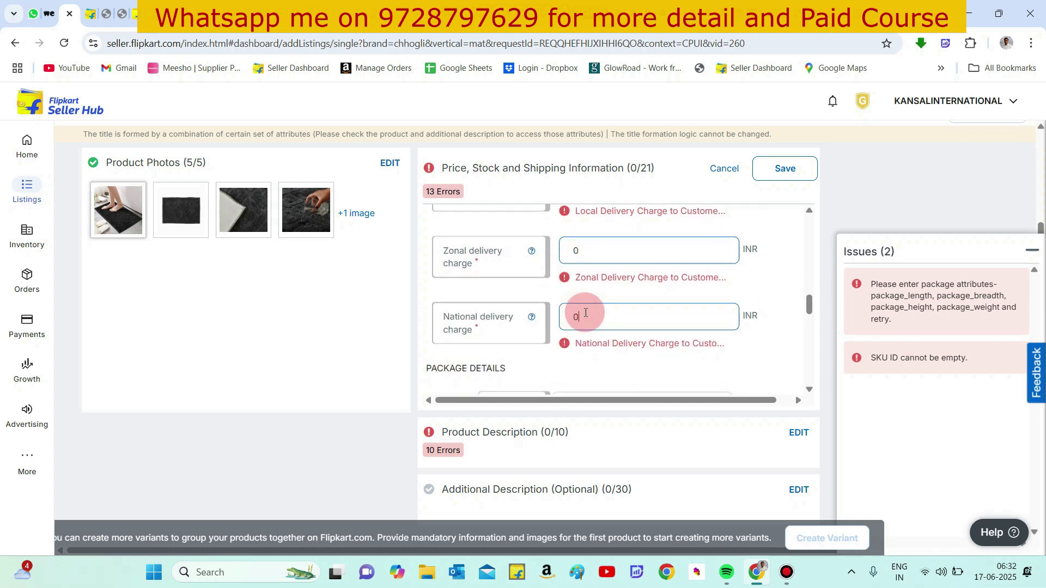
- Enter the package length 22 cm, breadth 22 cm, height 4 cm and weight 0.4 kg
{"action": "scroll", "coordinate": [584, 312], "scroll_direction": "down", "scroll_amount": 2}
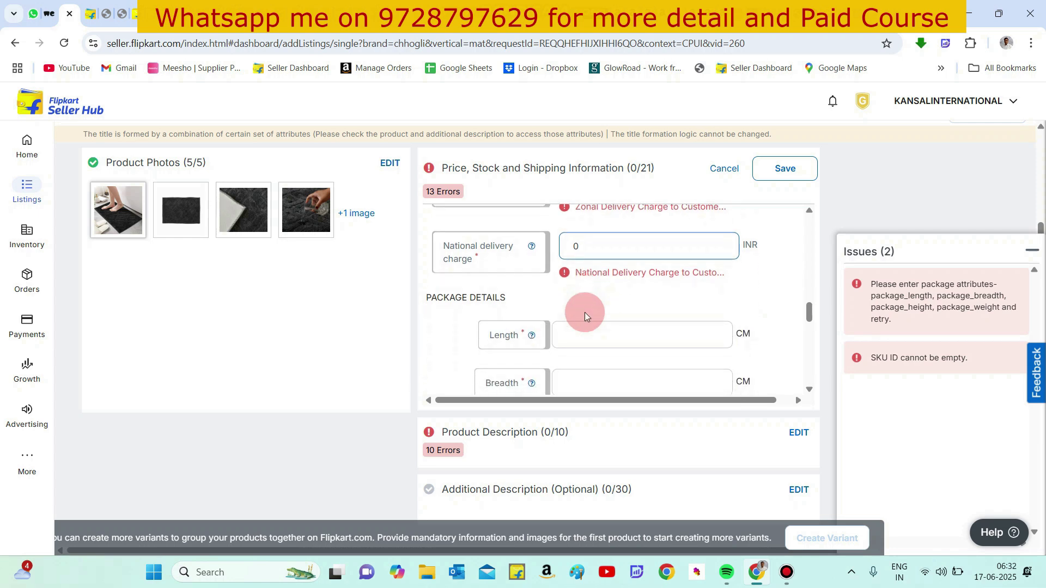
{"action": "left_click", "coordinate": [569, 334]}
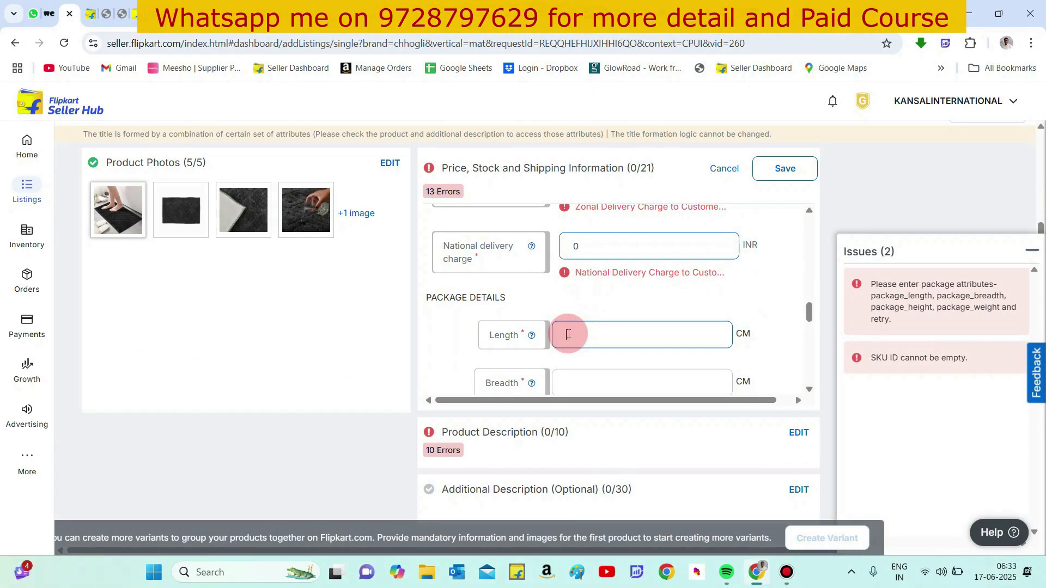
{"action": "type", "text": "22"}
{"action": "scroll", "coordinate": [603, 327], "scroll_direction": "down", "scroll_amount": 1}
{"action": "left_click", "coordinate": [599, 304]}
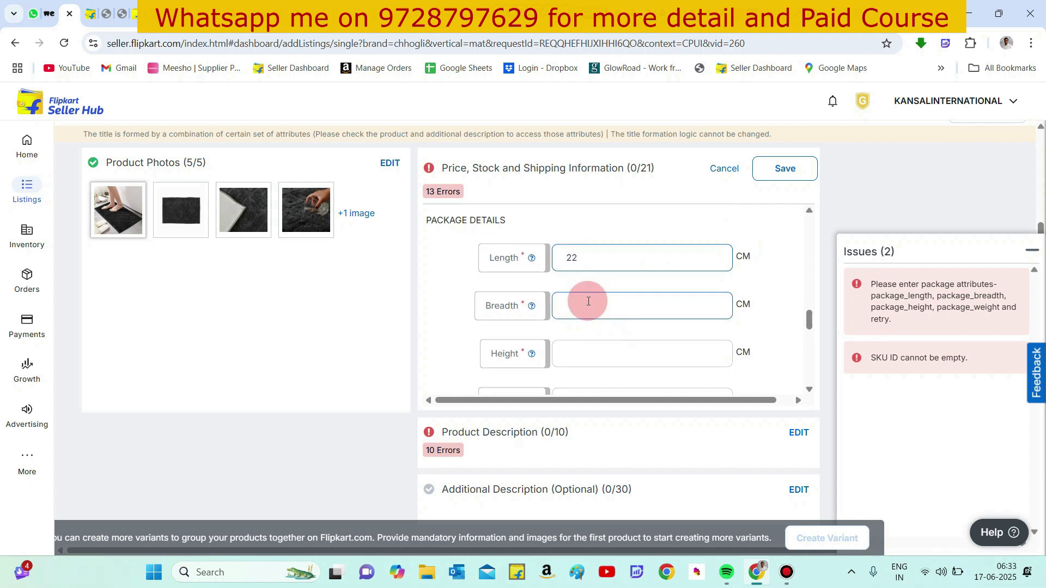
{"action": "type", "text": "22"}
{"action": "left_click", "coordinate": [581, 355]}
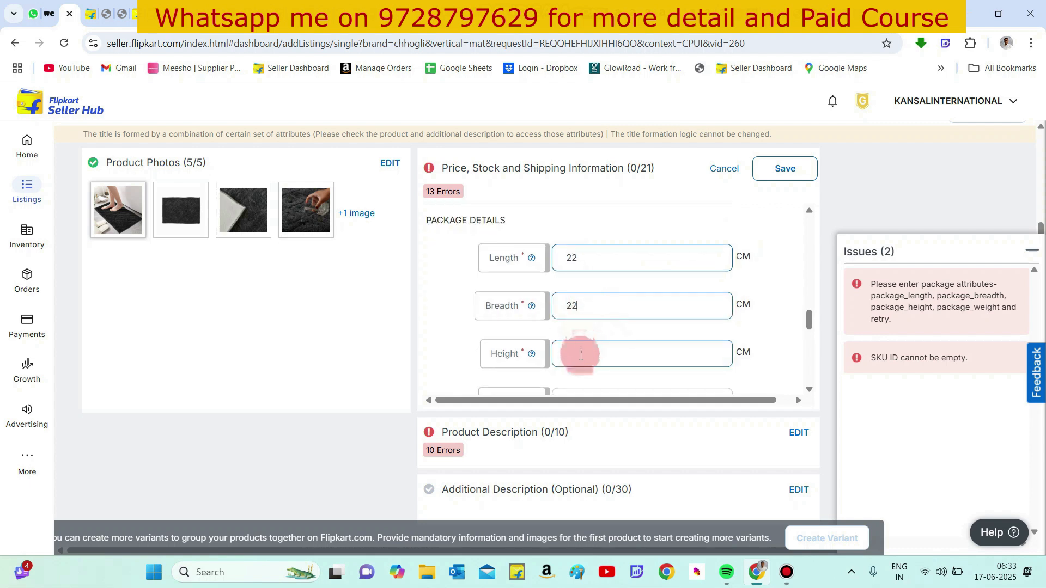
{"action": "type", "text": "4"}
{"action": "scroll", "coordinate": [581, 356], "scroll_direction": "down", "scroll_amount": 1}
{"action": "left_click", "coordinate": [582, 323]}
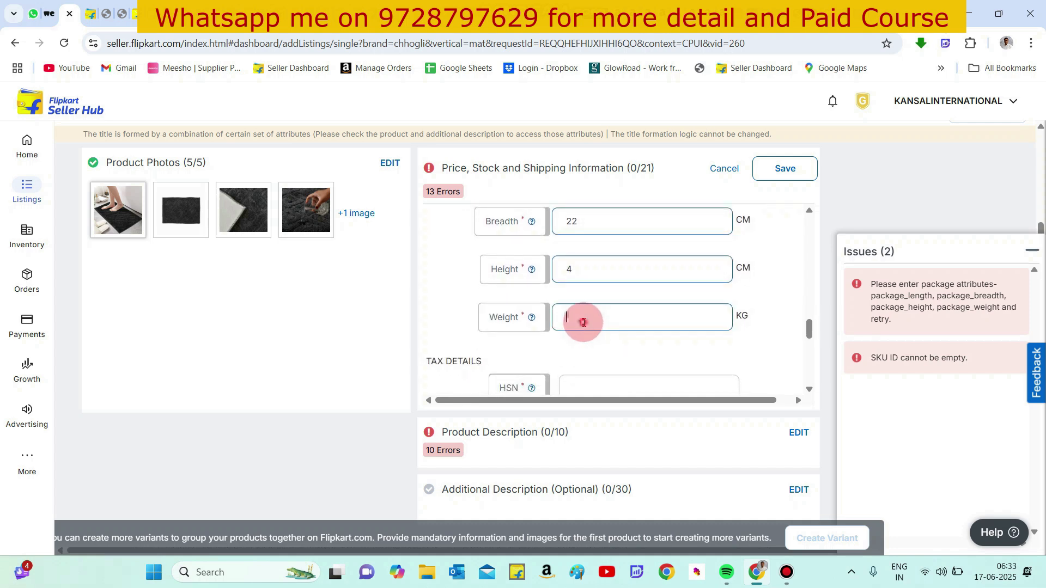
{"action": "type", "text": "0.4"}
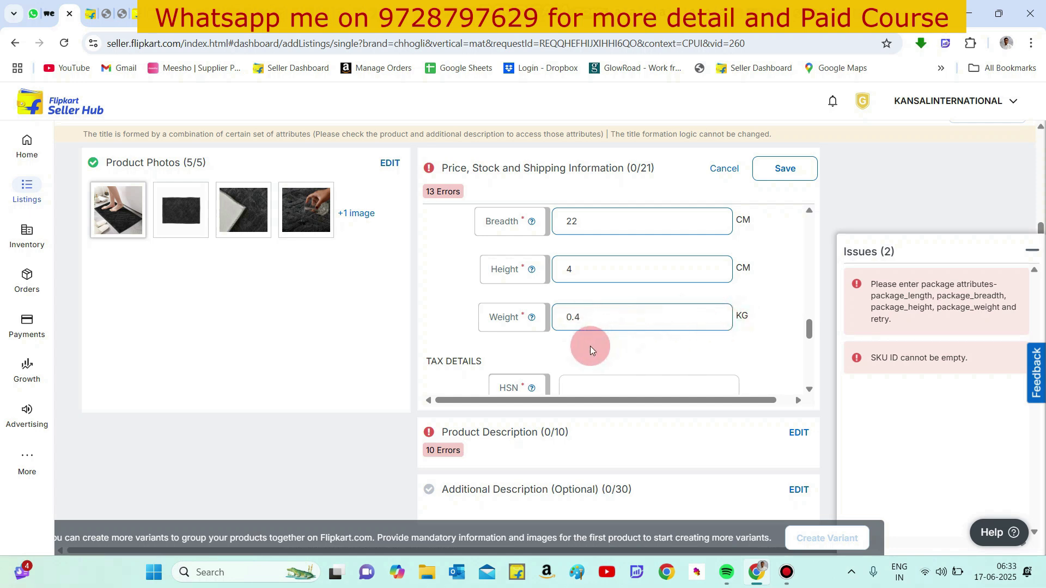
- Enter 570310 as the HSN code in the tax details
{"action": "scroll", "coordinate": [591, 347], "scroll_direction": "down", "scroll_amount": 1}
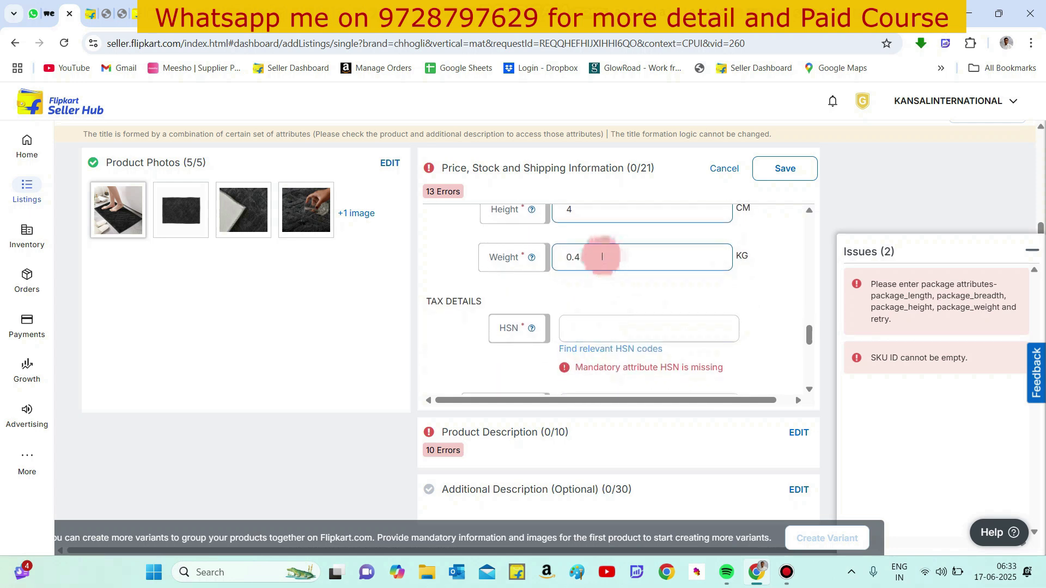
{"action": "left_click", "coordinate": [583, 257]}
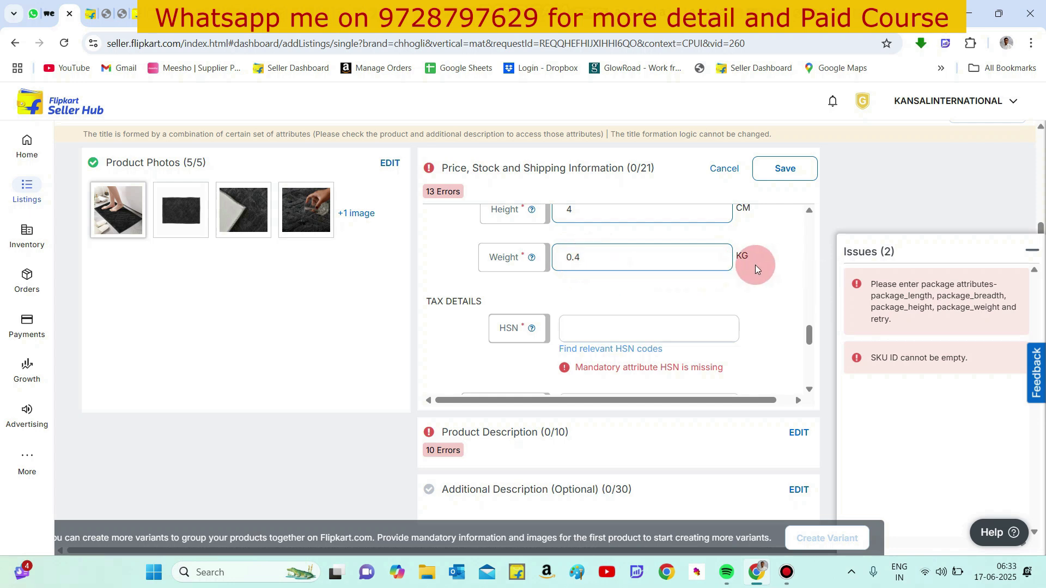
{"action": "left_click", "coordinate": [574, 328]}
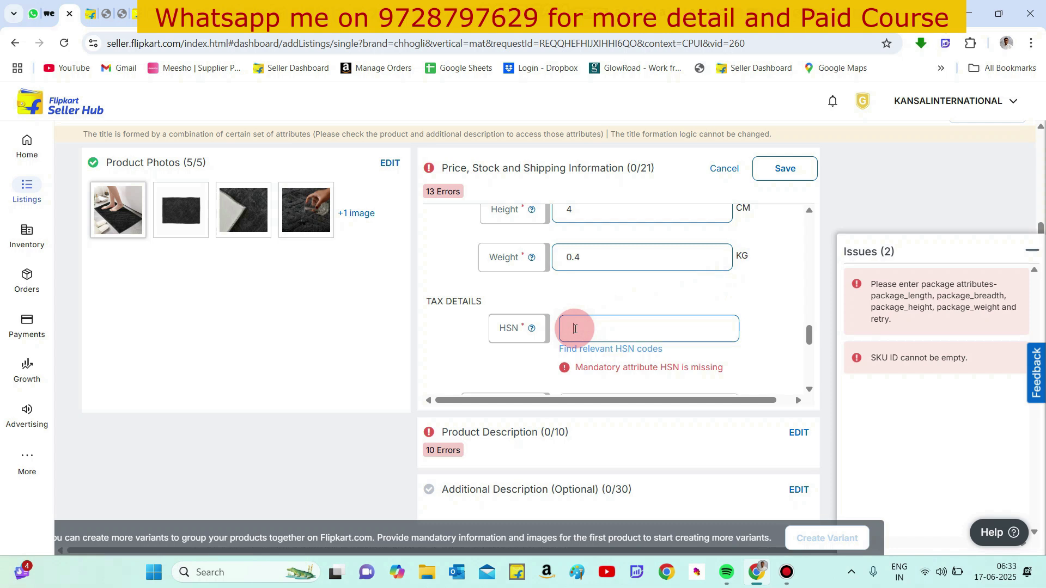
{"action": "type", "text": "570310"}
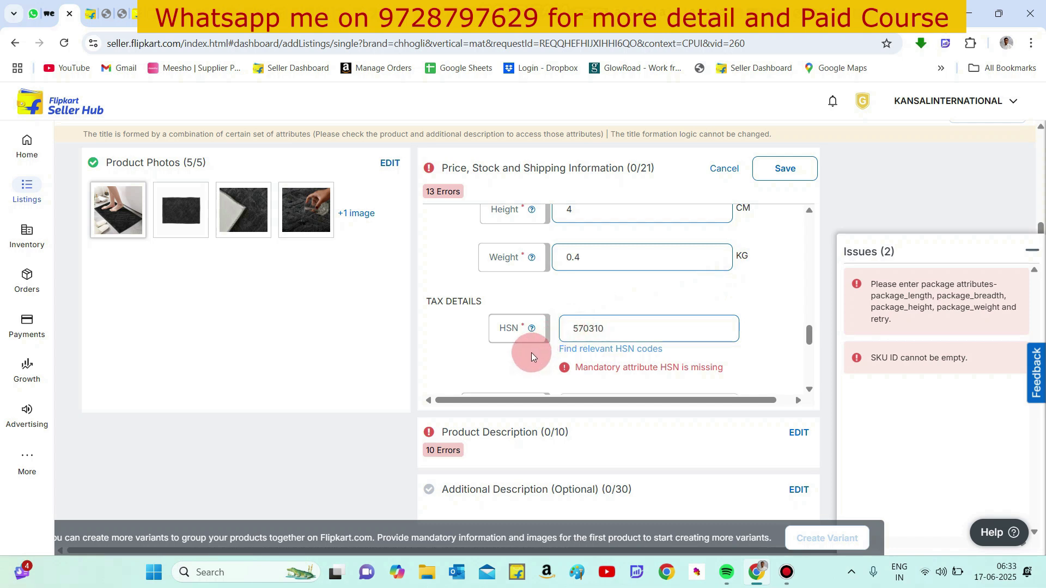
- Set the tax code to GST_12
{"action": "scroll", "coordinate": [531, 351], "scroll_direction": "down", "scroll_amount": 2}
{"action": "left_click", "coordinate": [559, 343]}
{"action": "left_click", "coordinate": [591, 347]}
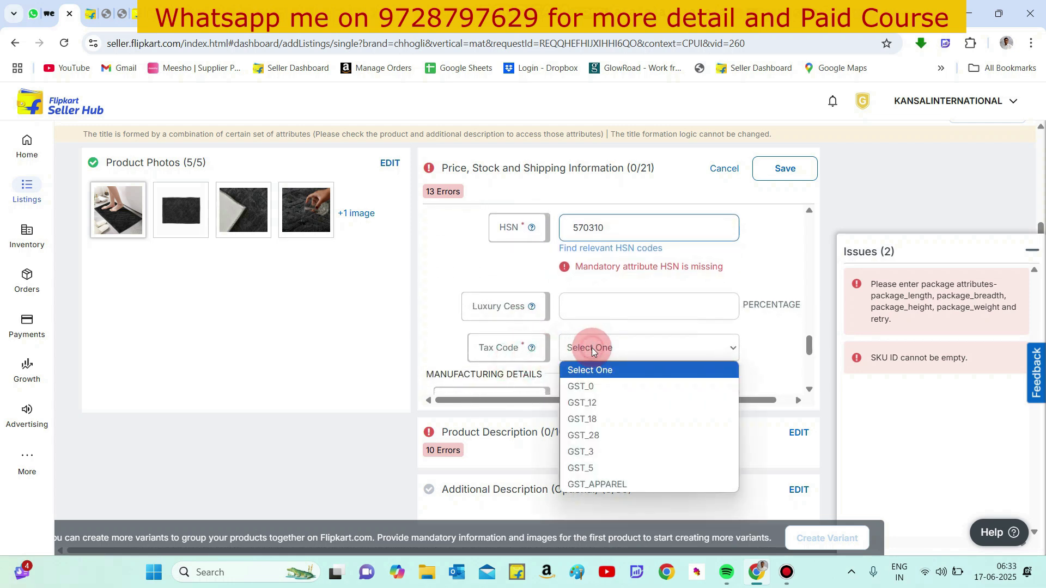
{"action": "left_click", "coordinate": [597, 402]}
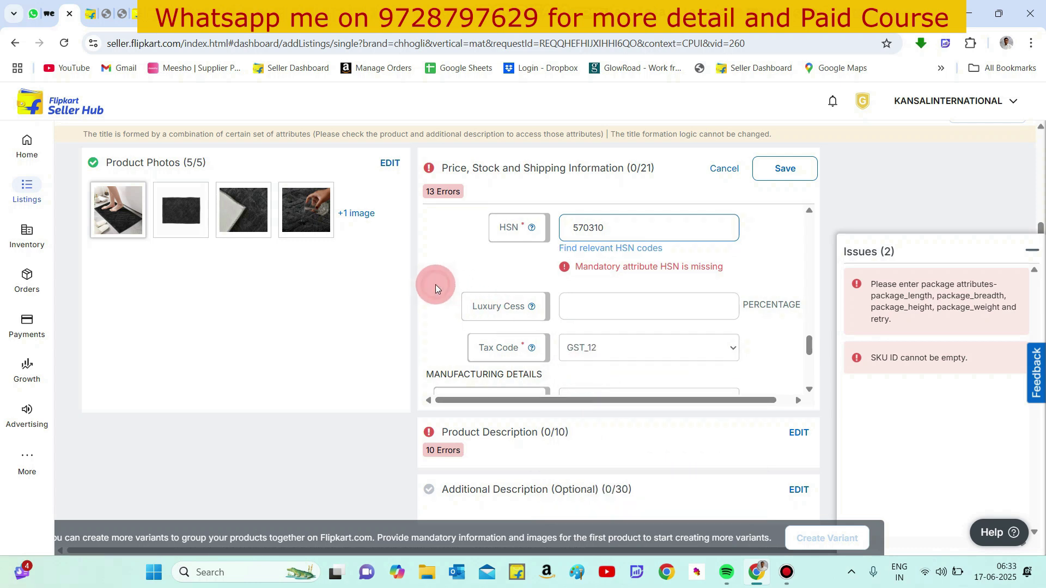
- Set the country of origin to India in the manufacturing details
{"action": "scroll", "coordinate": [436, 284], "scroll_direction": "down", "scroll_amount": 2}
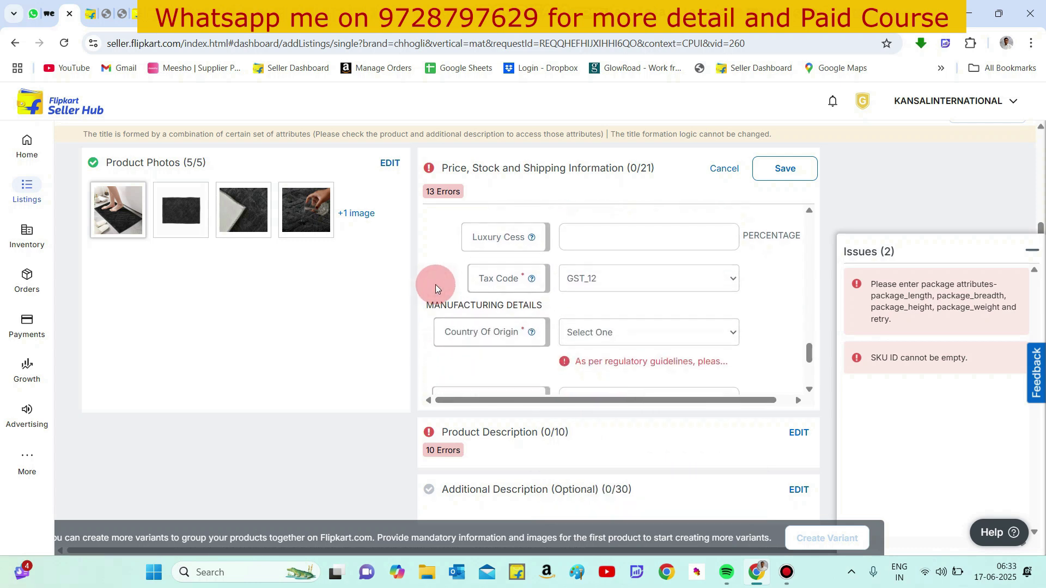
{"action": "left_click", "coordinate": [592, 320]}
{"action": "left_click", "coordinate": [592, 319]}
{"action": "type", "text": "in"}
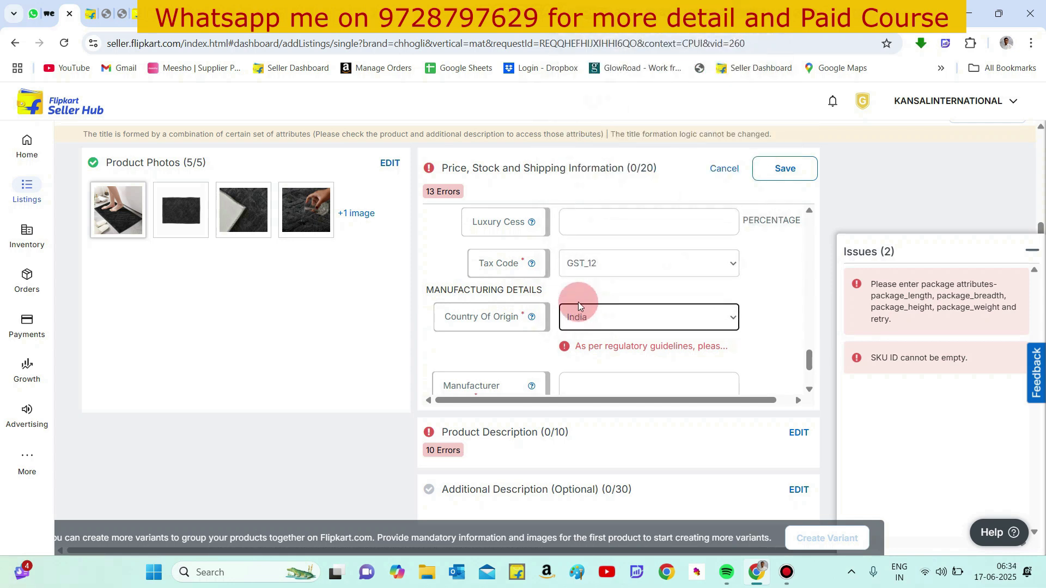
{"action": "left_click", "coordinate": [553, 291]}
- Enter KANSAL INTERNATIONAL as the manufacturer details
{"action": "scroll", "coordinate": [553, 290], "scroll_direction": "down", "scroll_amount": 2}
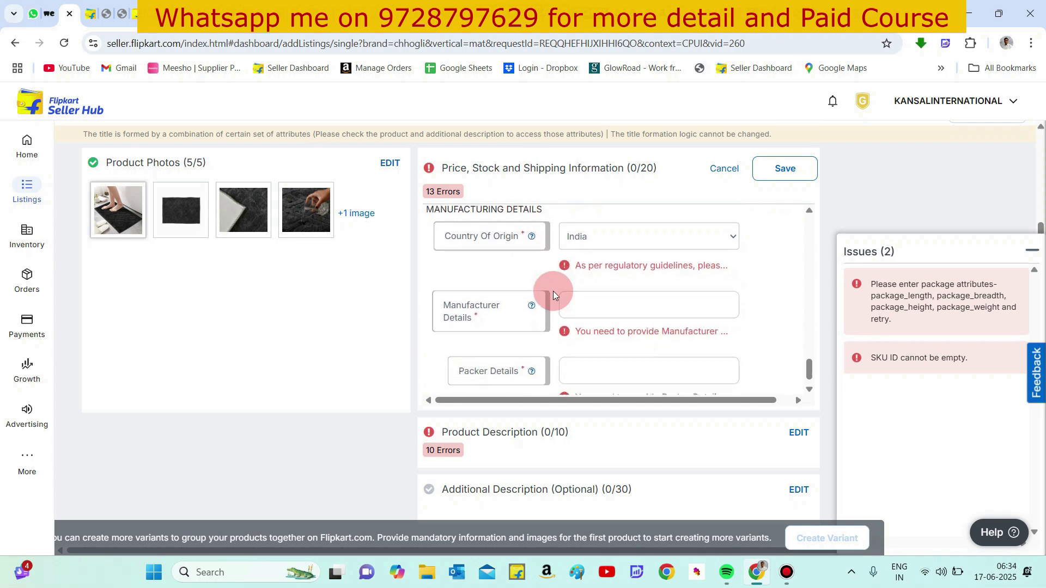
{"action": "left_click", "coordinate": [577, 292]}
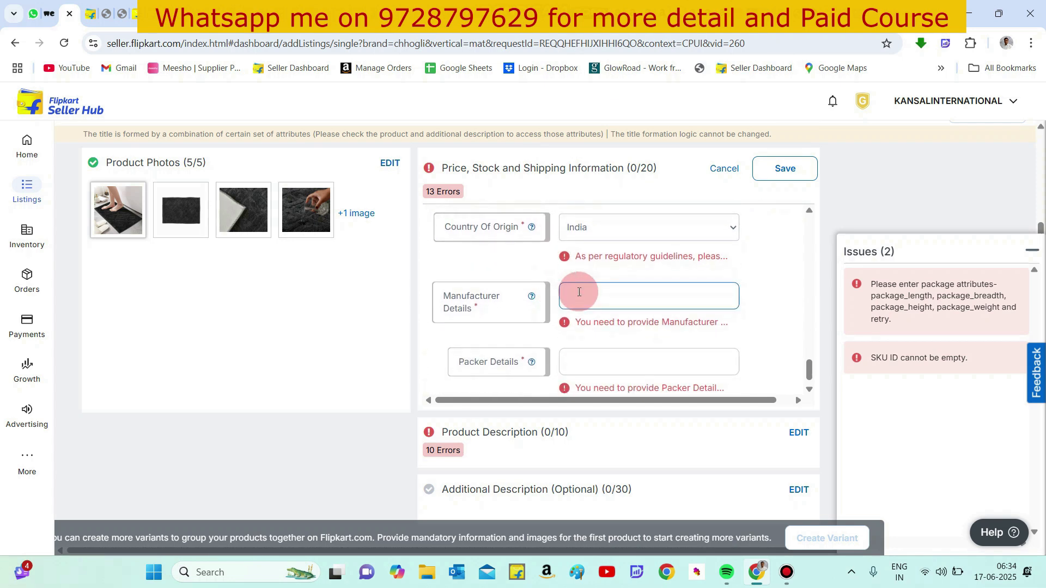
{"action": "type", "text": "kANSAL INTERN"}
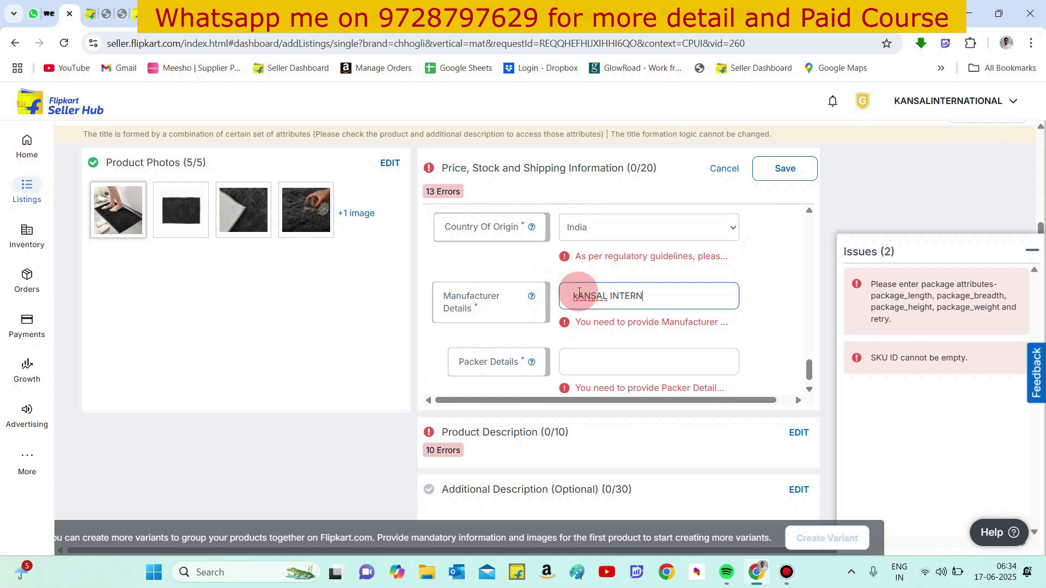
{"action": "type", "text": "ATIONAL"}
{"action": "left_click", "coordinate": [575, 295]}
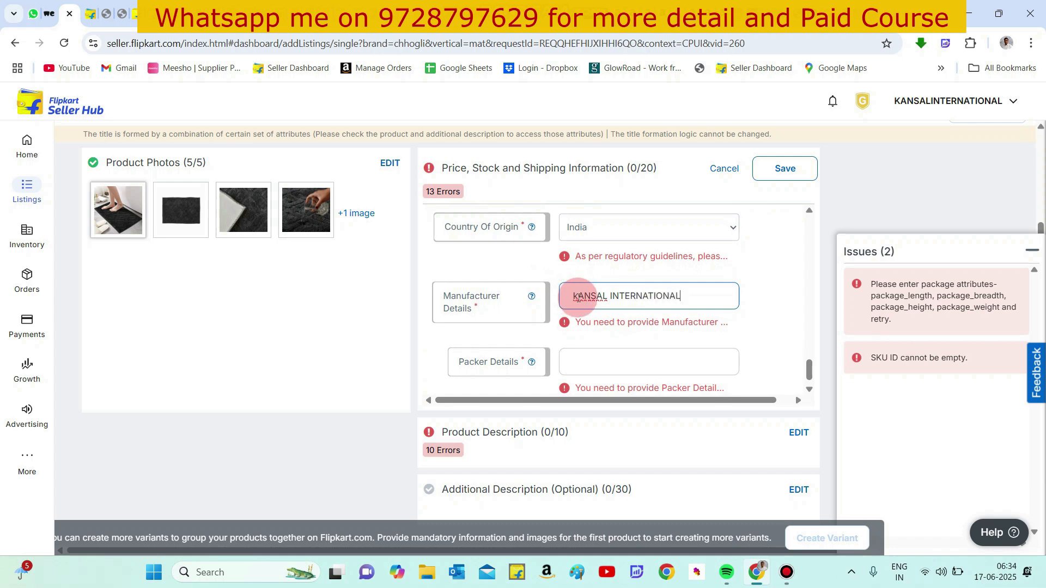
{"action": "key", "text": "BackSpace"}
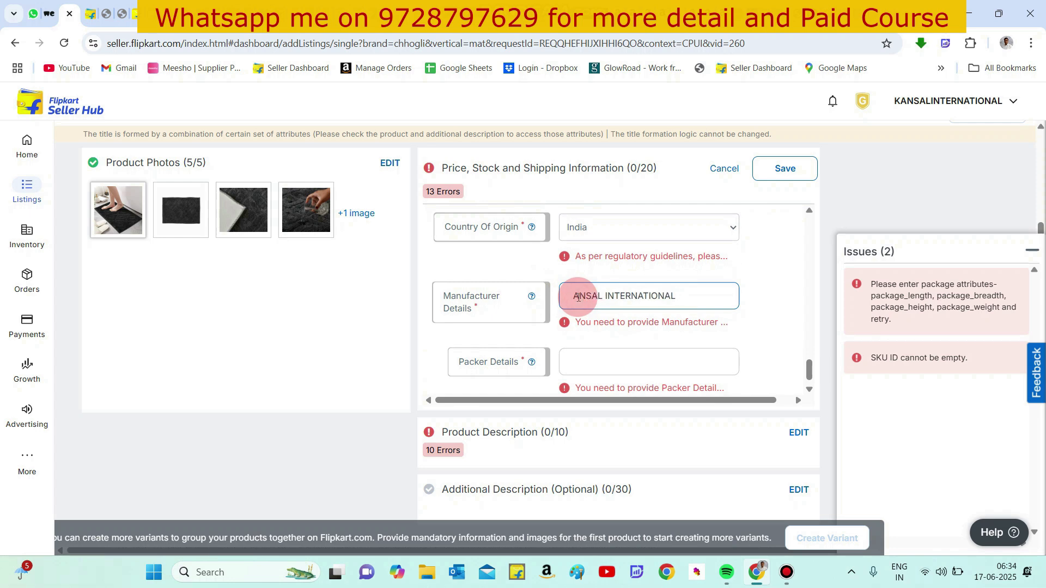
{"action": "type", "text": "K"}
{"action": "key", "text": "BackSpace"}
{"action": "type", "text": "K"}
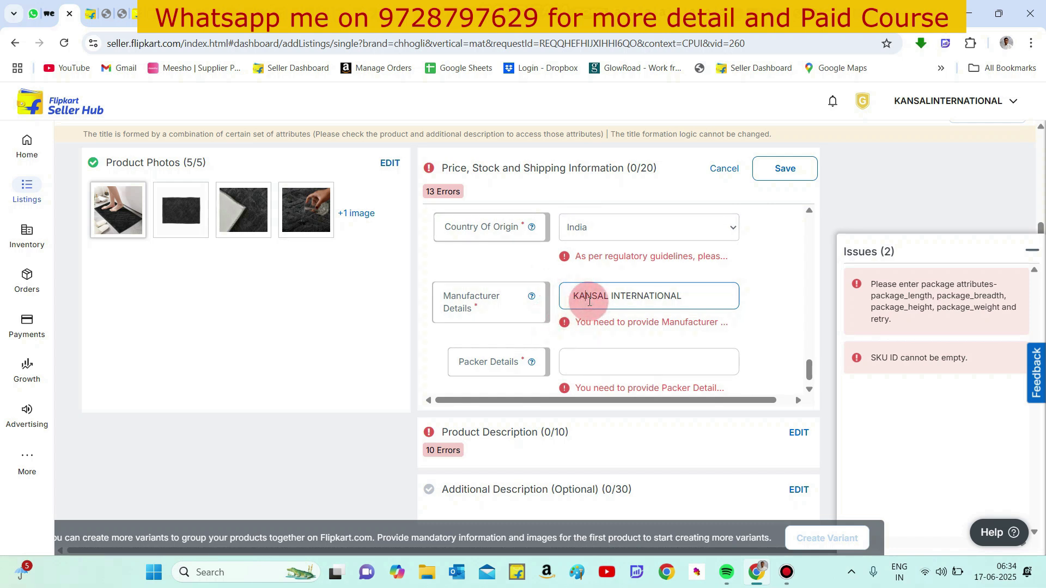
- Copy the manufacturer details into the packer details and save the price, stock and shipping section
{"action": "triple_click", "coordinate": [588, 302]}
{"action": "key", "text": "ctrl+c"}
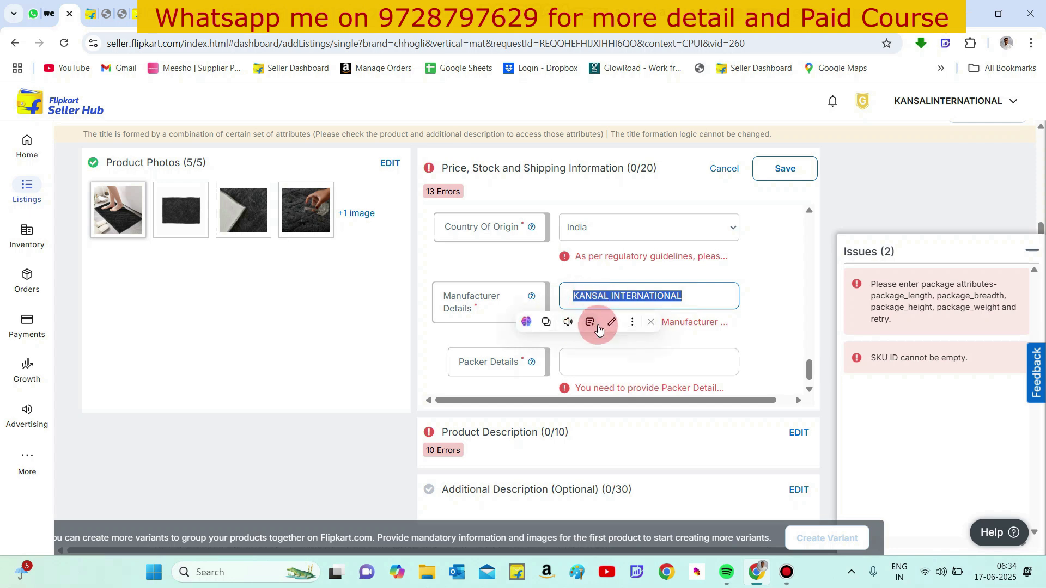
{"action": "left_click", "coordinate": [603, 359]}
{"action": "key", "text": "ctrl+v"}
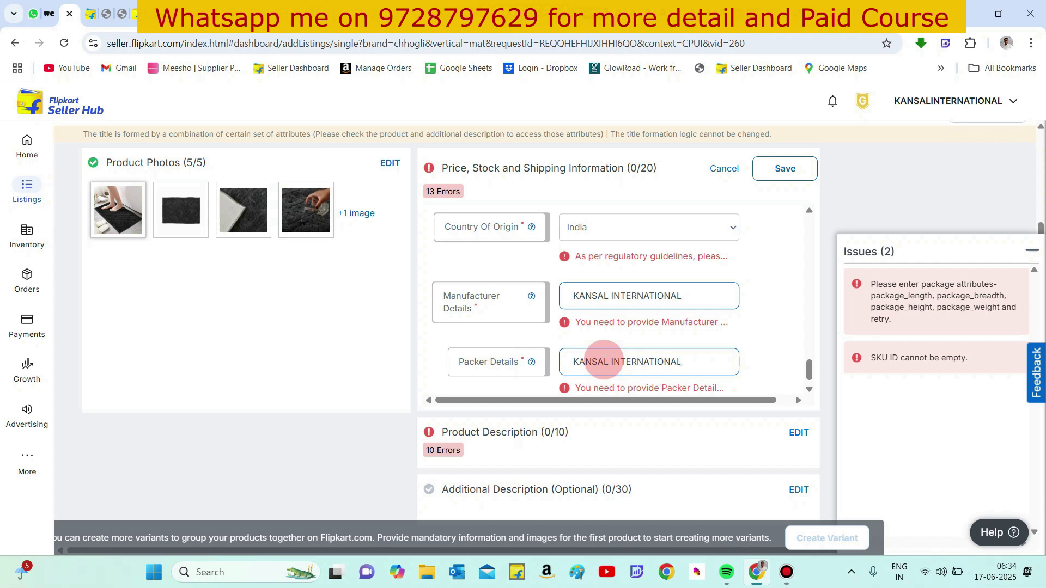
{"action": "scroll", "coordinate": [711, 339], "scroll_direction": "down", "scroll_amount": 1}
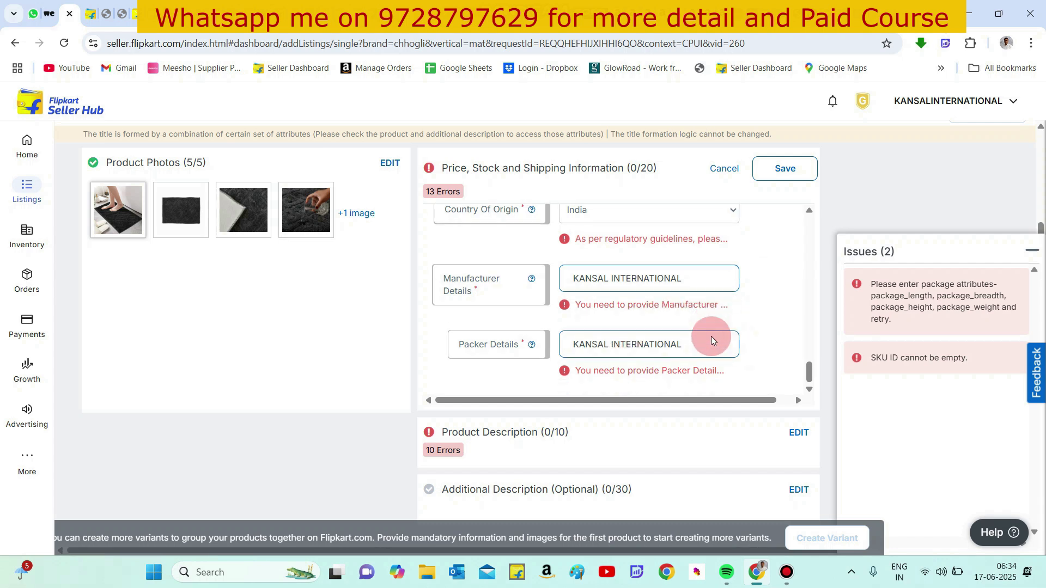
{"action": "left_click", "coordinate": [779, 180]}
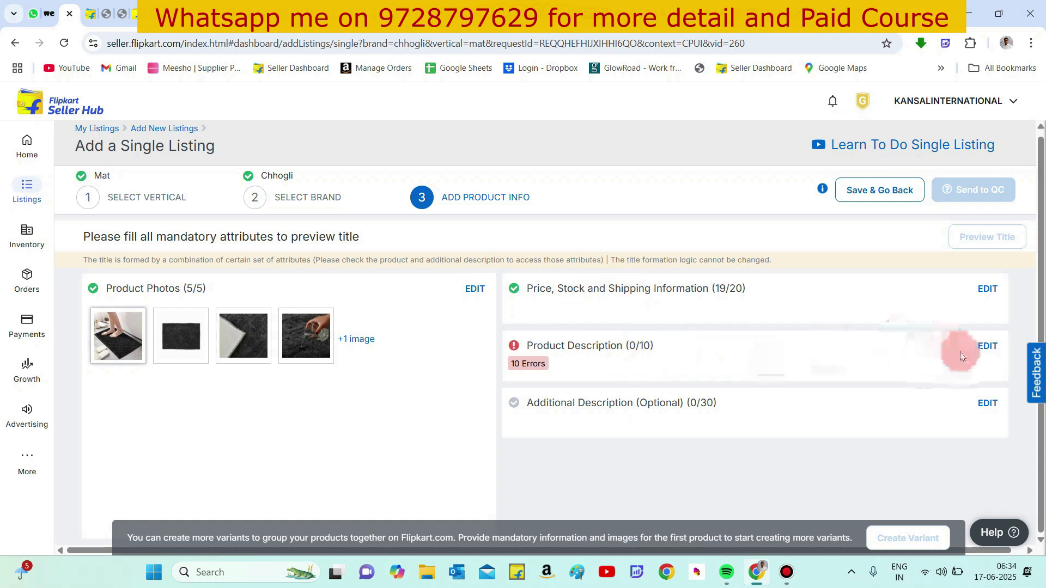
- Open the product description section and set the model name to DAIMOND
{"action": "left_click", "coordinate": [987, 346]}
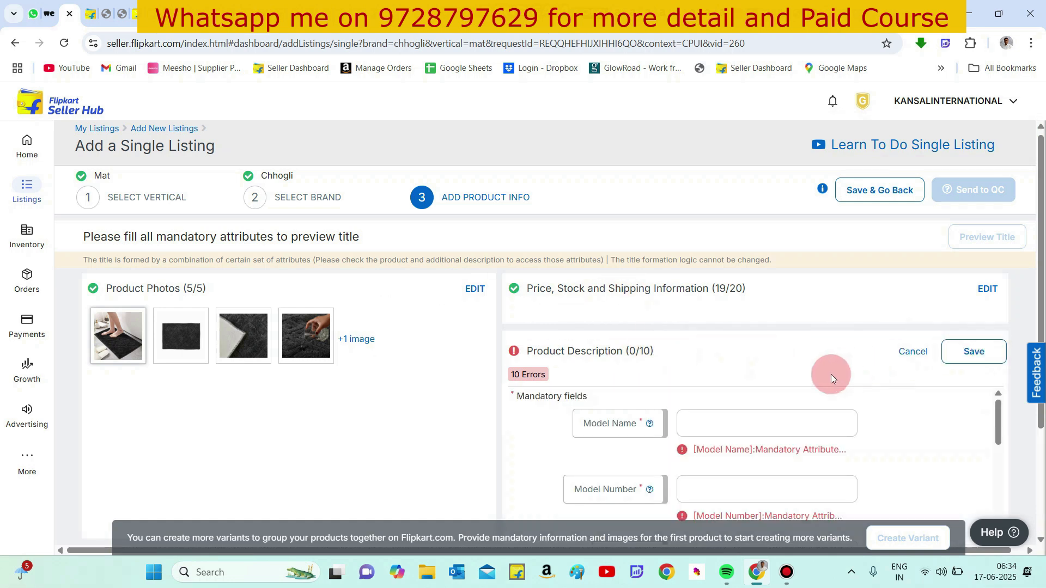
{"action": "scroll", "coordinate": [816, 375], "scroll_direction": "down", "scroll_amount": 2}
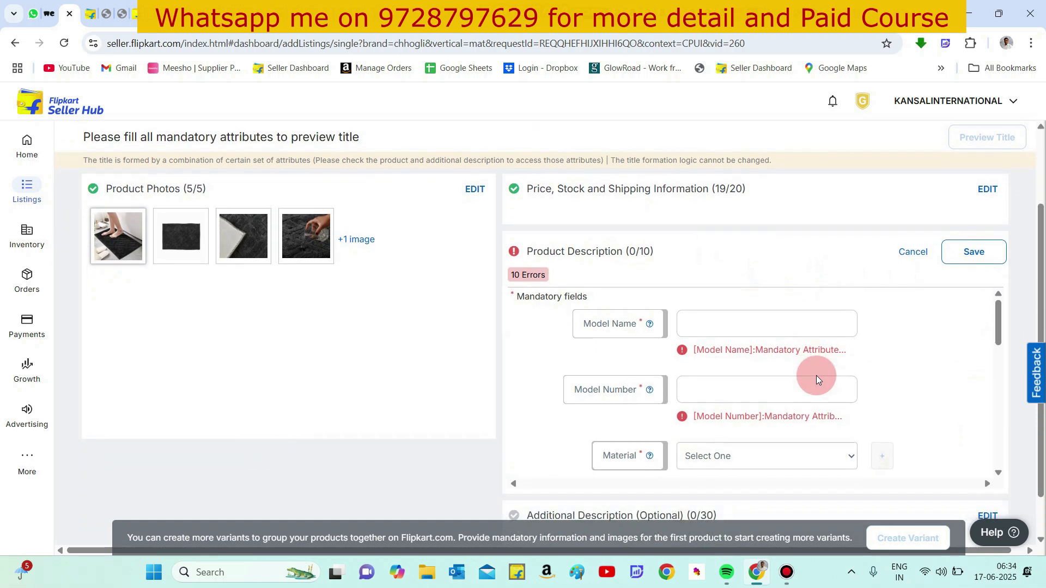
{"action": "left_click", "coordinate": [719, 317]}
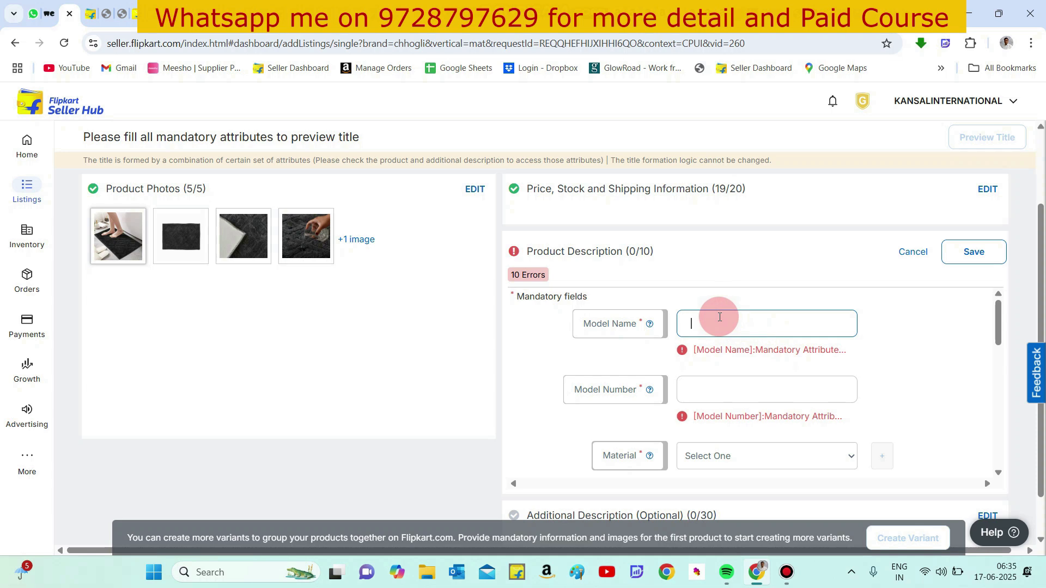
{"action": "type", "text": "10"}
{"action": "type", "text": "5"}
{"action": "left_click", "coordinate": [703, 391]}
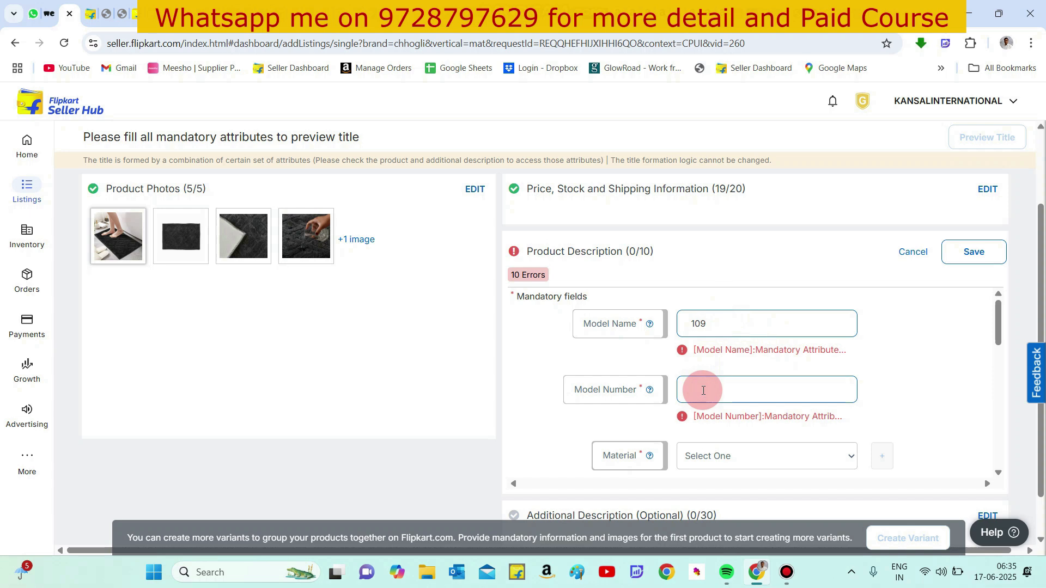
{"action": "double_click", "coordinate": [699, 324]}
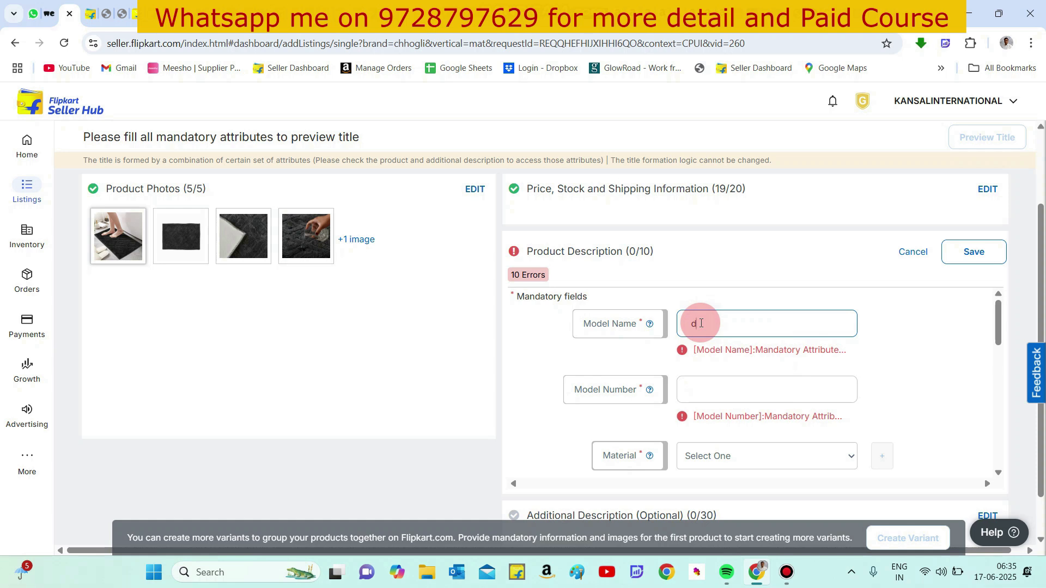
{"action": "type", "text": "dAIMOND"}
{"action": "double_click", "coordinate": [701, 324]}
{"action": "left_click", "coordinate": [696, 323]}
{"action": "key", "text": "BackSpace"}
{"action": "type", "text": "D"}
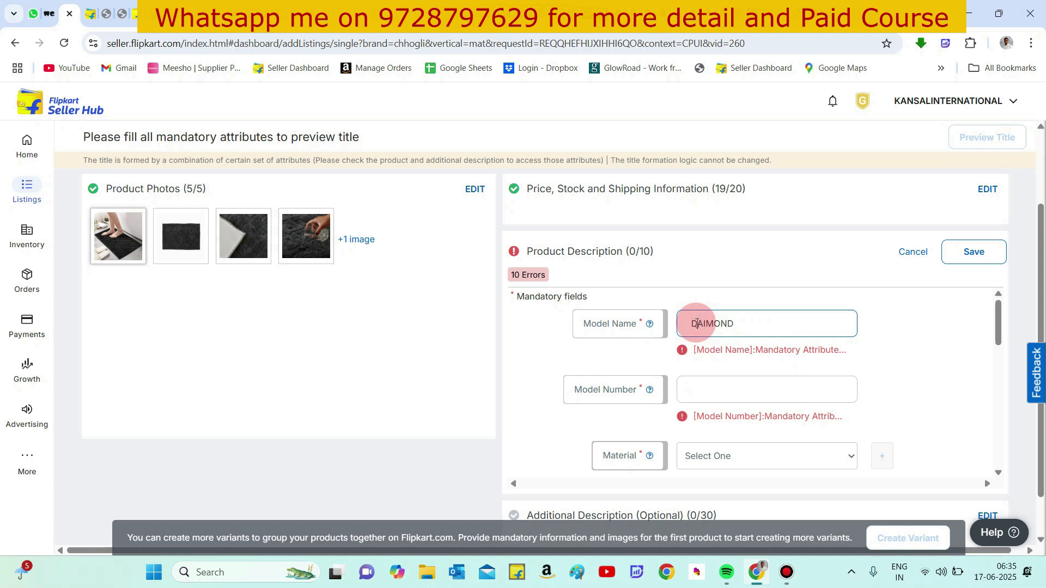
- Enter 109 as the model number
{"action": "left_click", "coordinate": [717, 381]}
{"action": "type", "text": "100"}
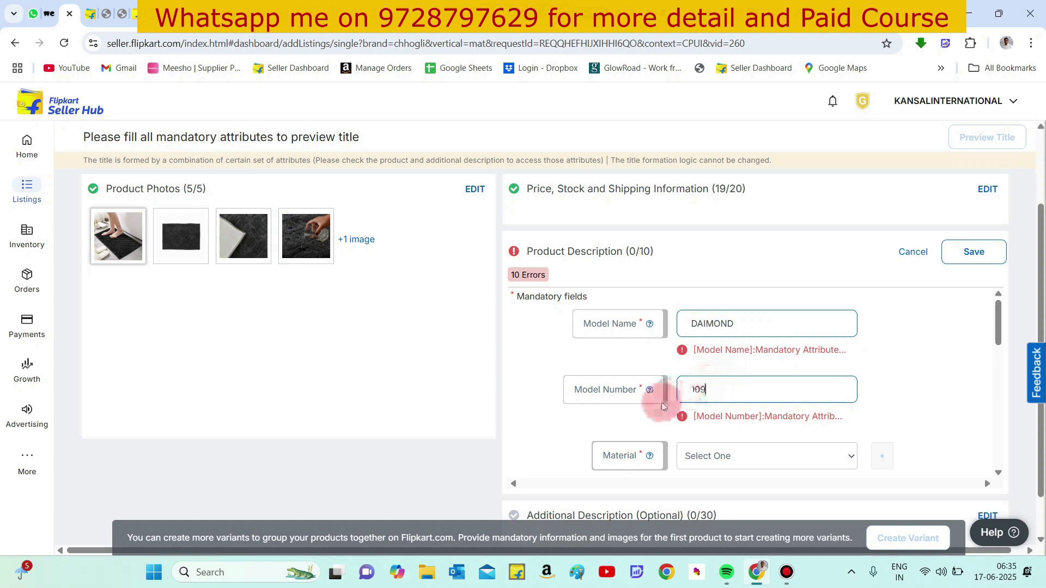
{"action": "left_click", "coordinate": [639, 424]}
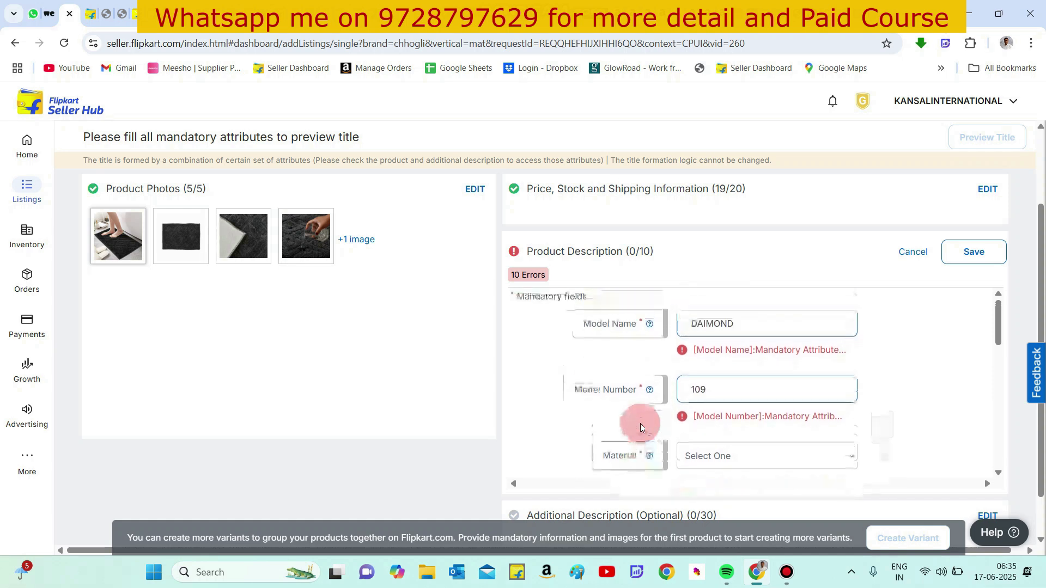
{"action": "left_click", "coordinate": [717, 319]}
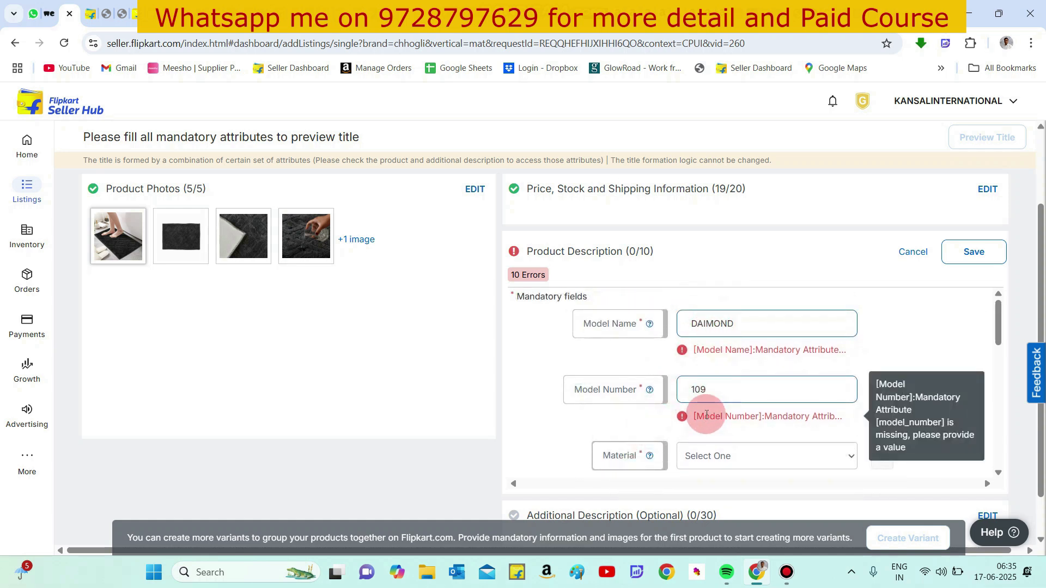
{"action": "left_click", "coordinate": [711, 391]}
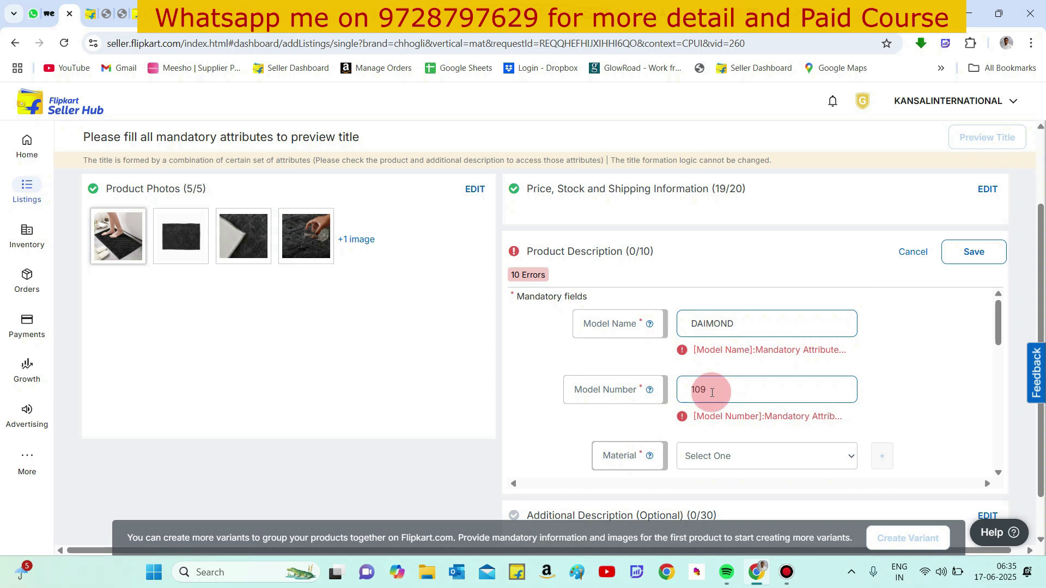
{"action": "left_click", "coordinate": [654, 417]}
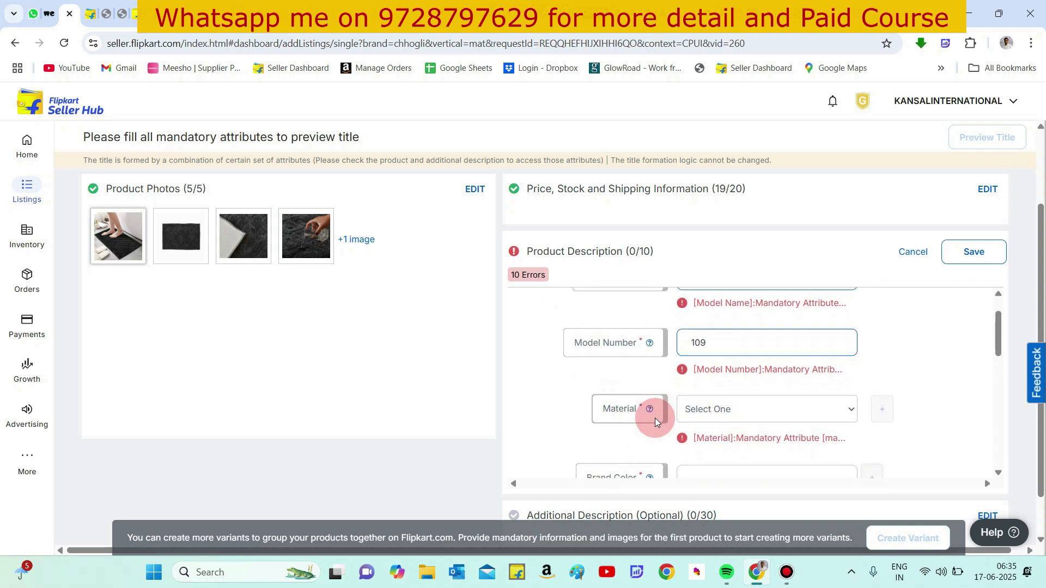
- Set the material to Microfiber
{"action": "left_click", "coordinate": [699, 406]}
{"action": "key", "text": "m"}
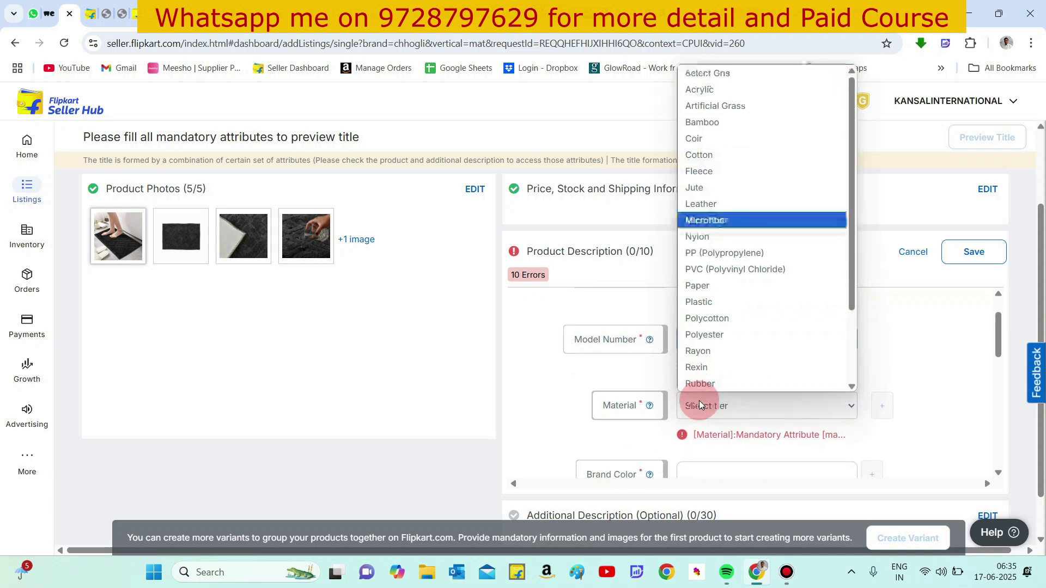
{"action": "left_click", "coordinate": [750, 224]}
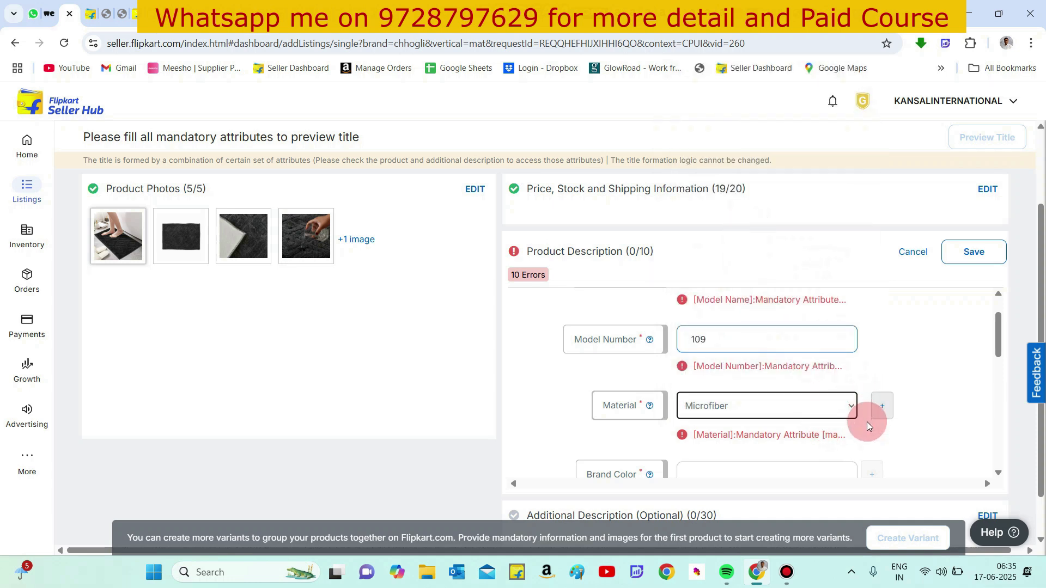
- Add a second material entry set to Cotton
{"action": "scroll", "coordinate": [866, 442], "scroll_direction": "down", "scroll_amount": 1}
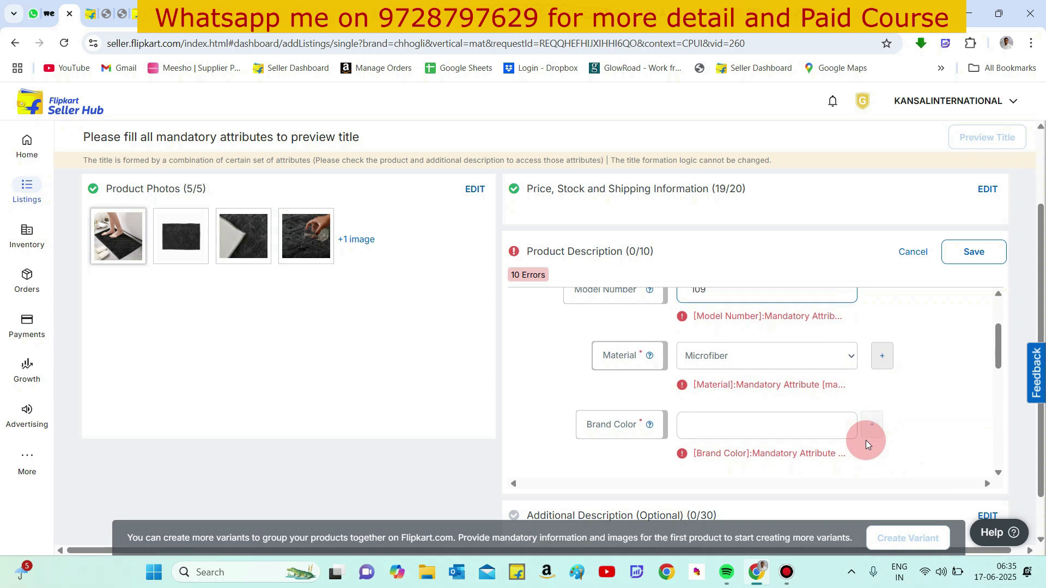
{"action": "left_click", "coordinate": [882, 355]}
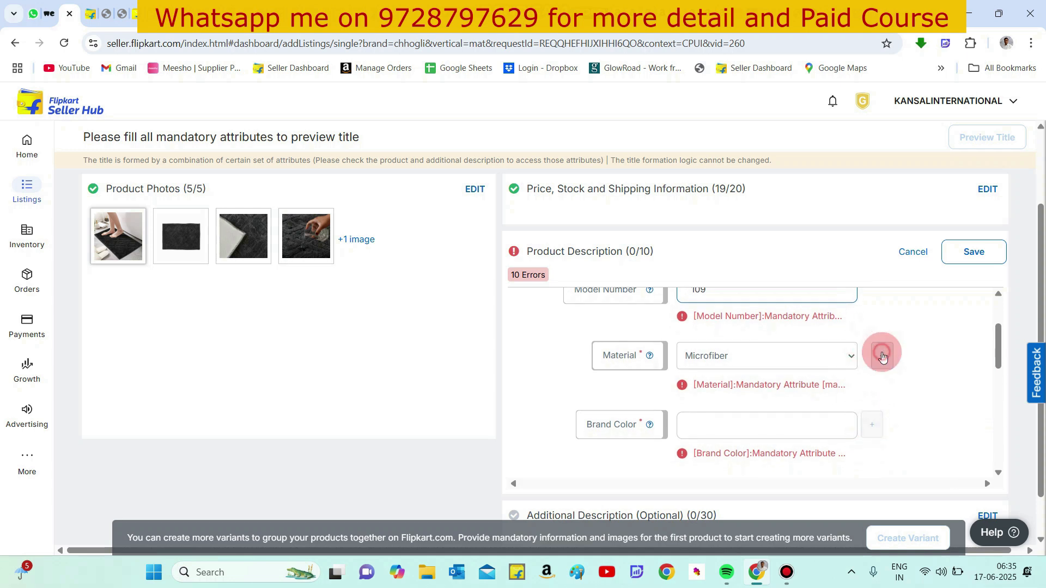
{"action": "left_click", "coordinate": [831, 383]}
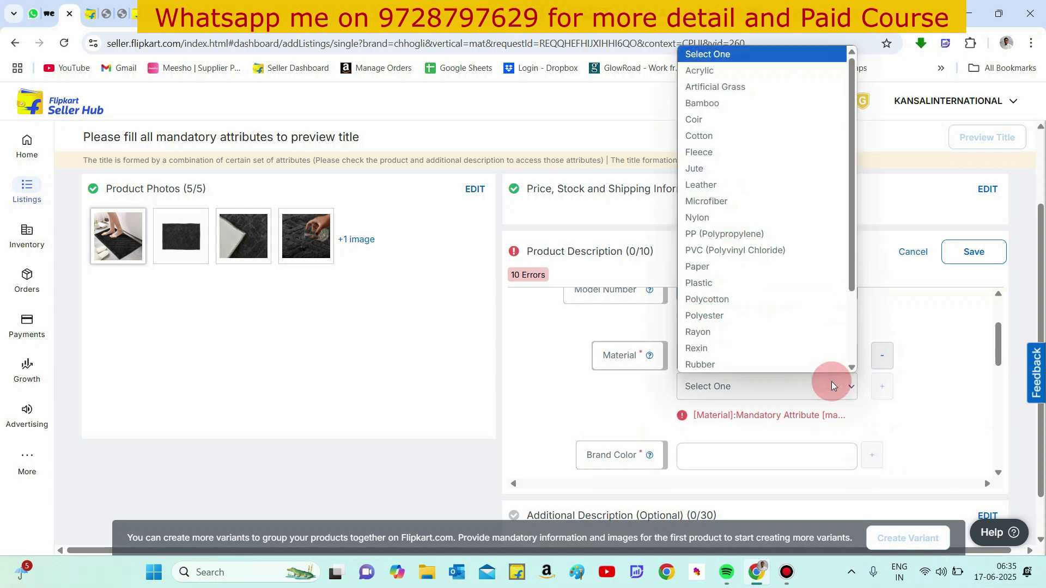
{"action": "left_click", "coordinate": [796, 139]}
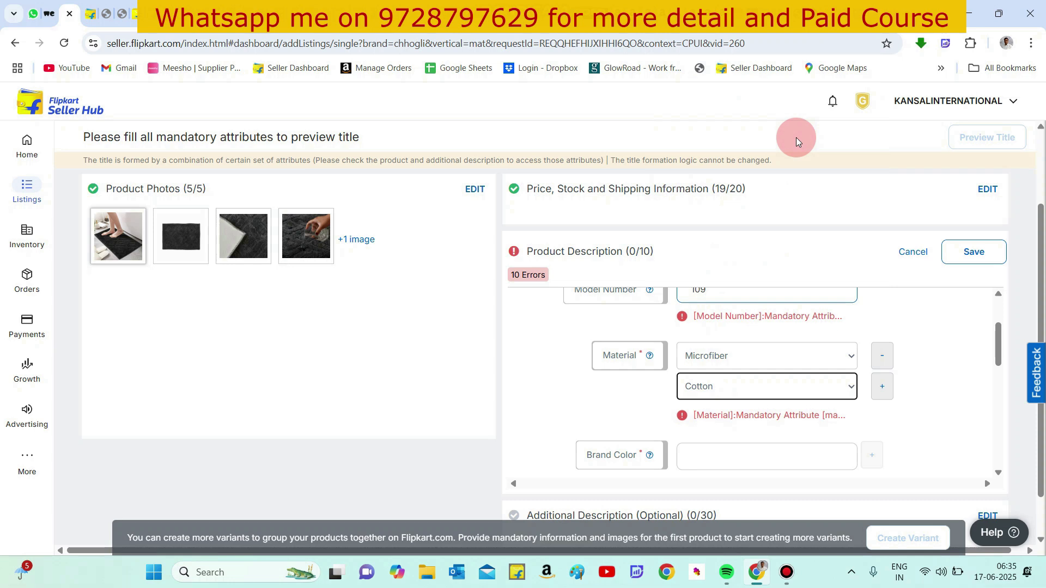
{"action": "left_click", "coordinate": [564, 373]}
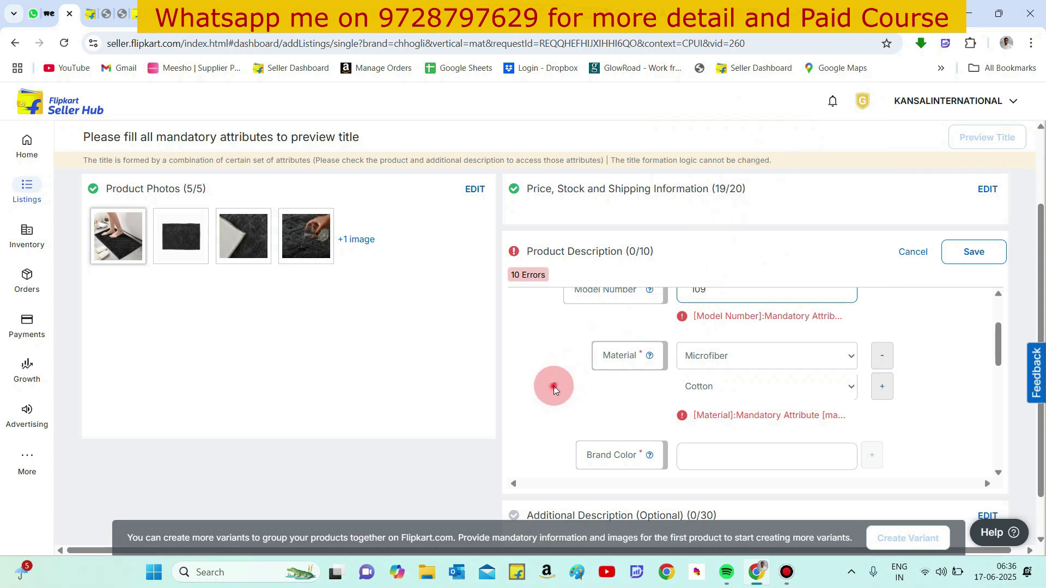
- Set the brand color to GREY
{"action": "scroll", "coordinate": [590, 390], "scroll_direction": "down", "scroll_amount": 1}
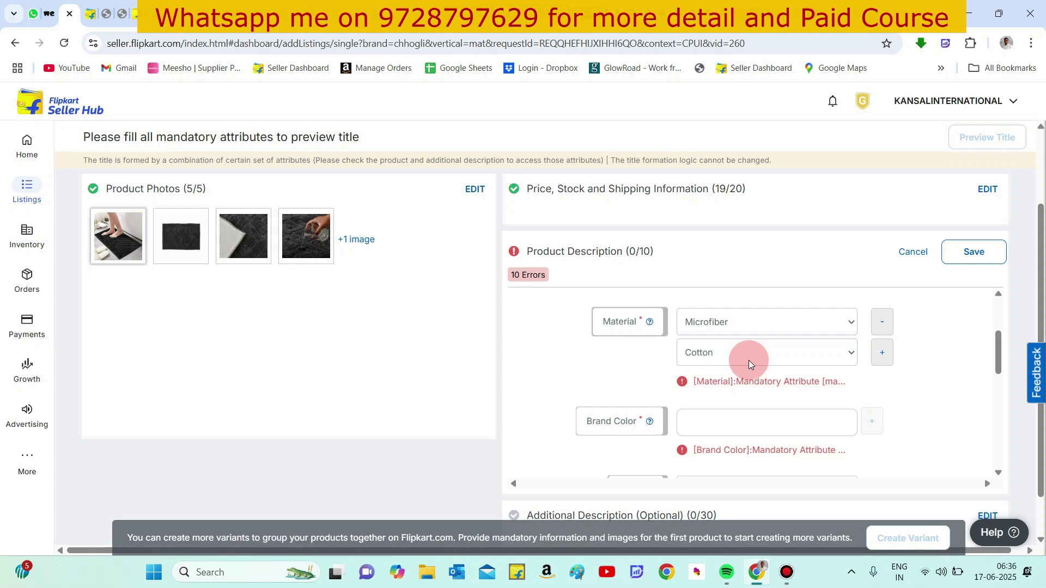
{"action": "scroll", "coordinate": [724, 386], "scroll_direction": "down", "scroll_amount": 2}
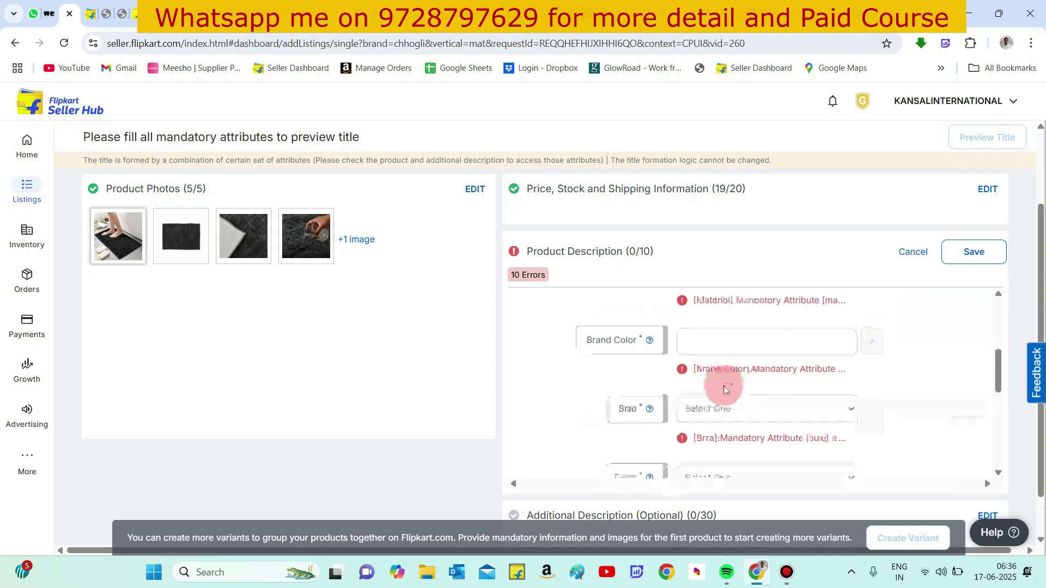
{"action": "left_click", "coordinate": [721, 344]}
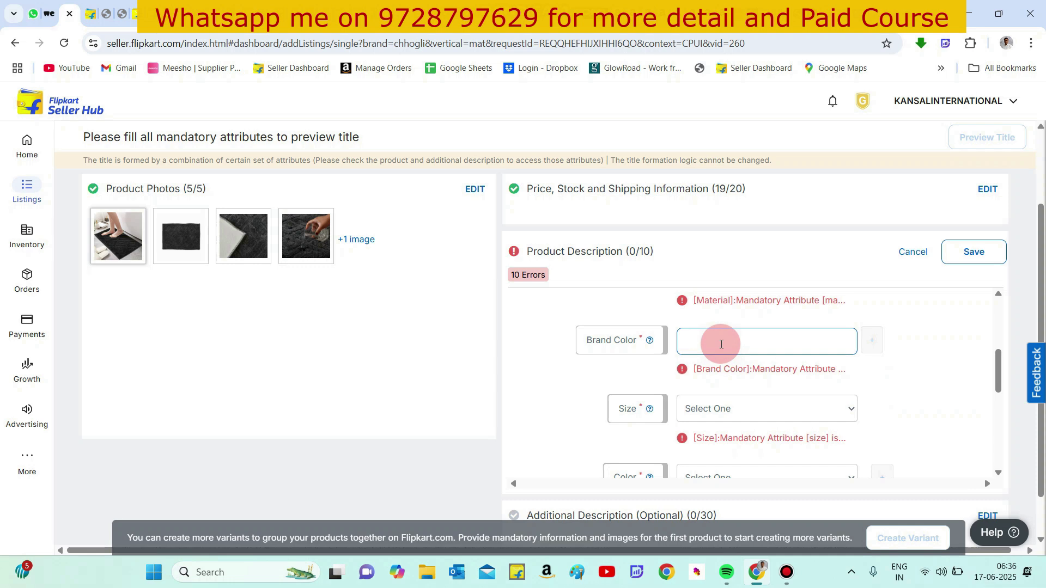
{"action": "type", "text": "GREY"}
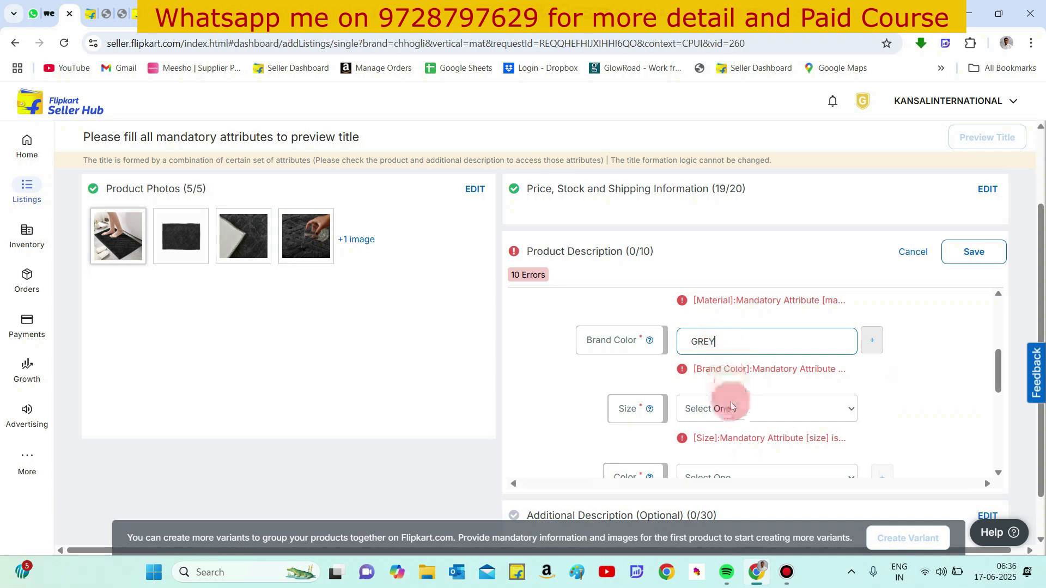
{"action": "left_click", "coordinate": [876, 348]}
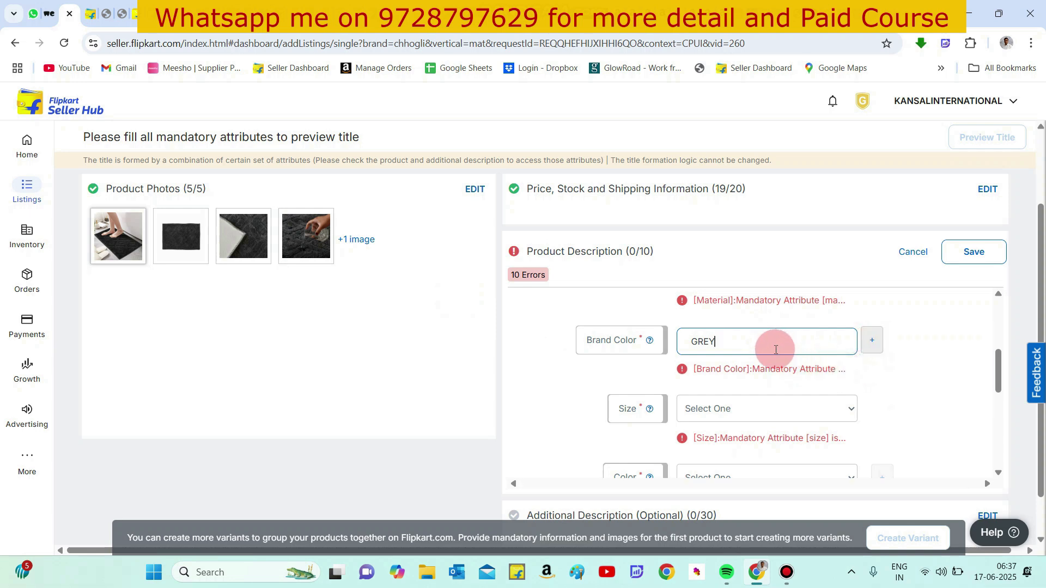
- Set the size to Medium and the color to Grey
{"action": "left_click", "coordinate": [736, 412]}
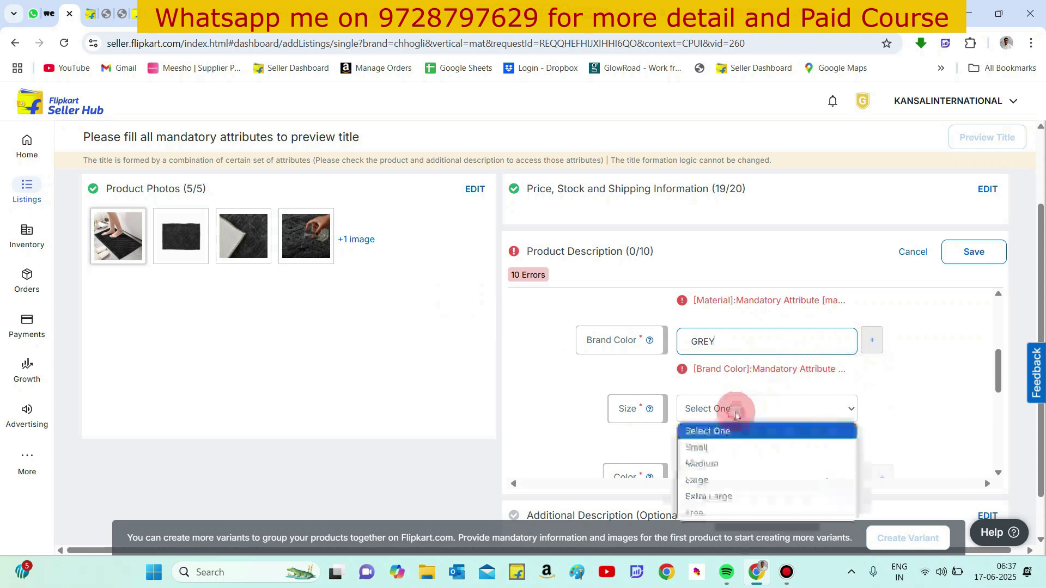
{"action": "left_click", "coordinate": [722, 463]}
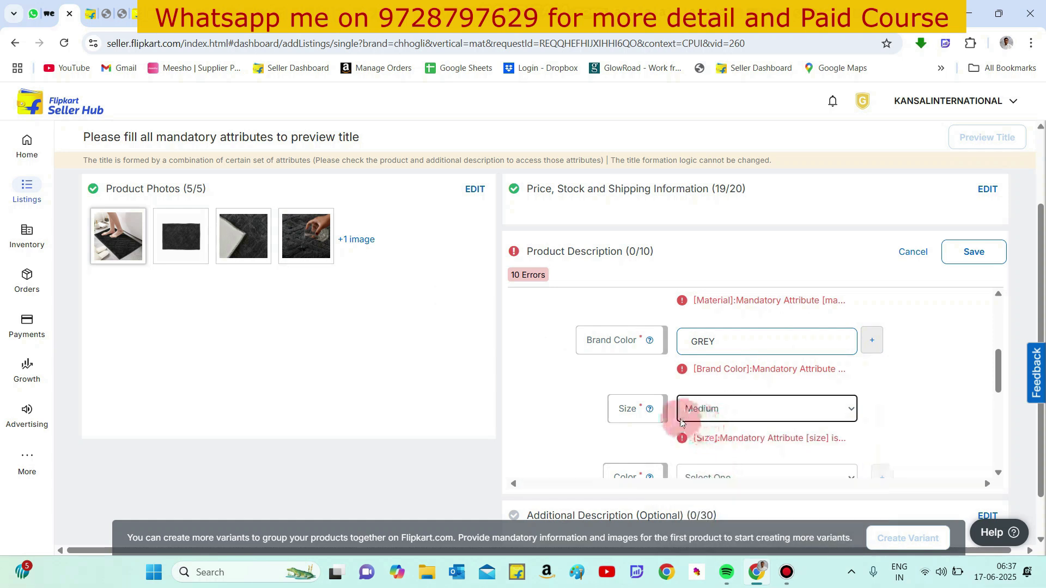
{"action": "scroll", "coordinate": [679, 418], "scroll_direction": "down", "scroll_amount": 2}
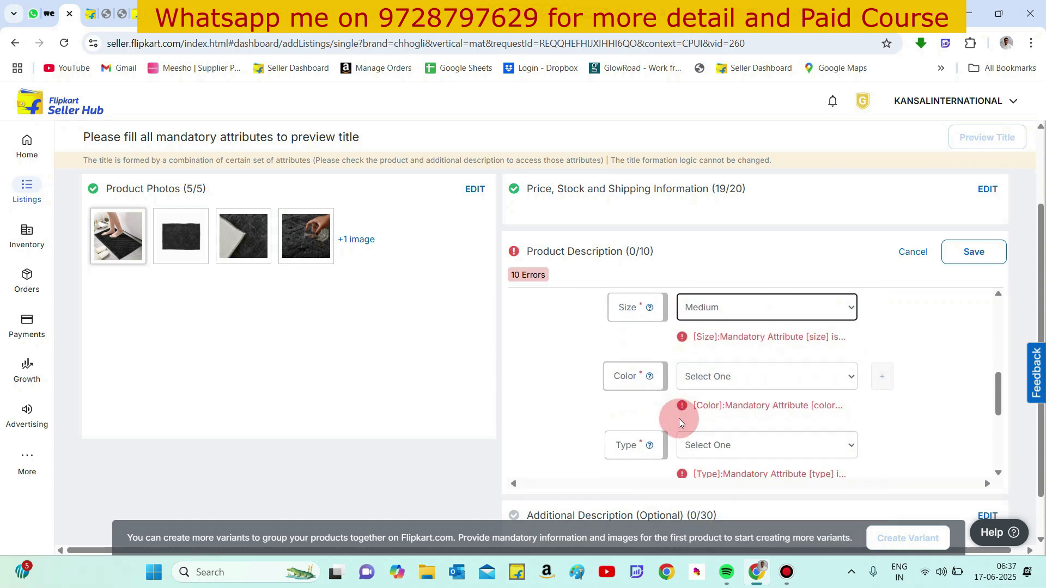
{"action": "left_click", "coordinate": [714, 382]}
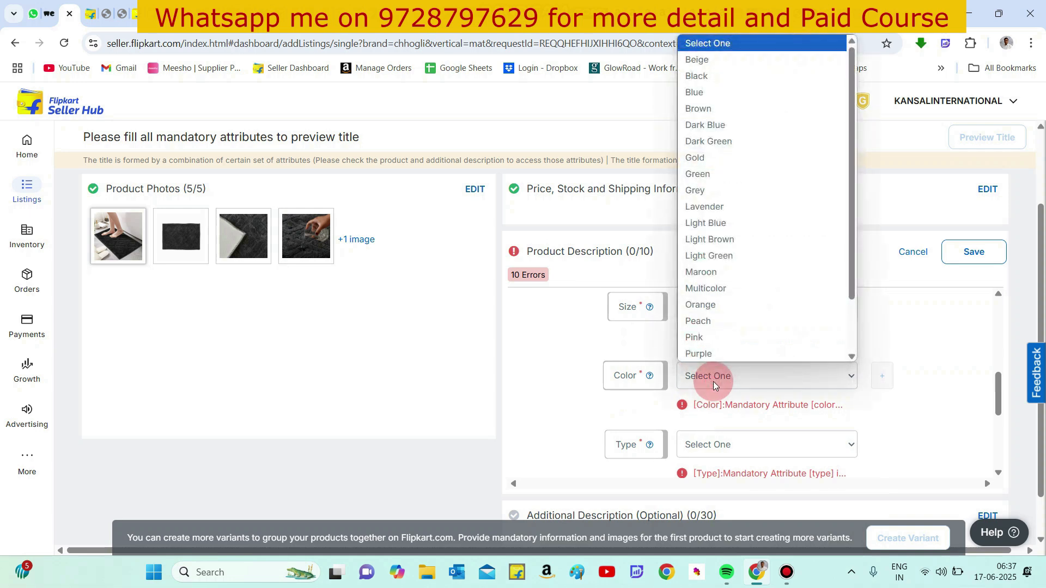
{"action": "type", "text": "gr"}
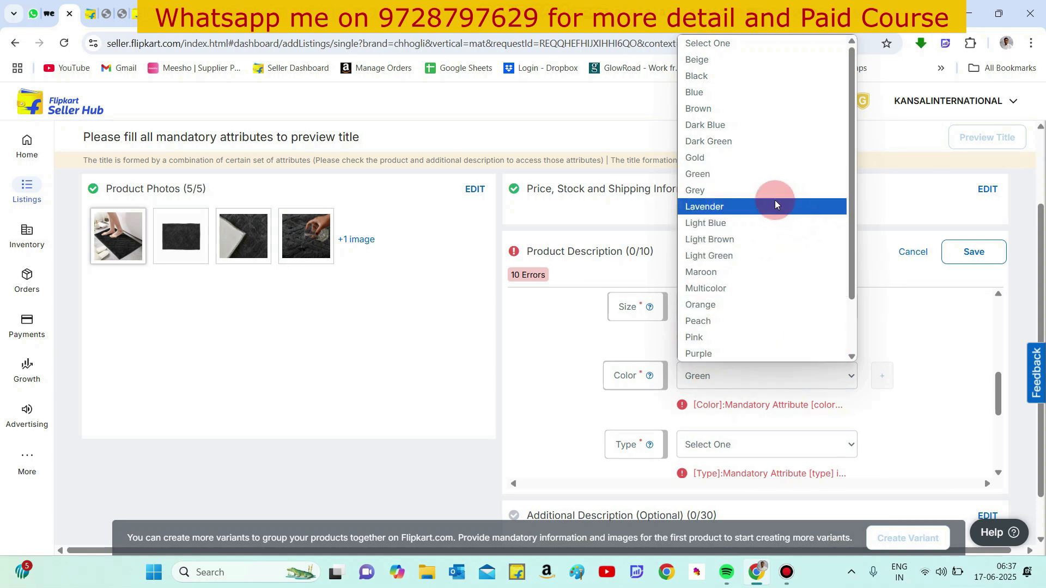
{"action": "left_click", "coordinate": [759, 191]}
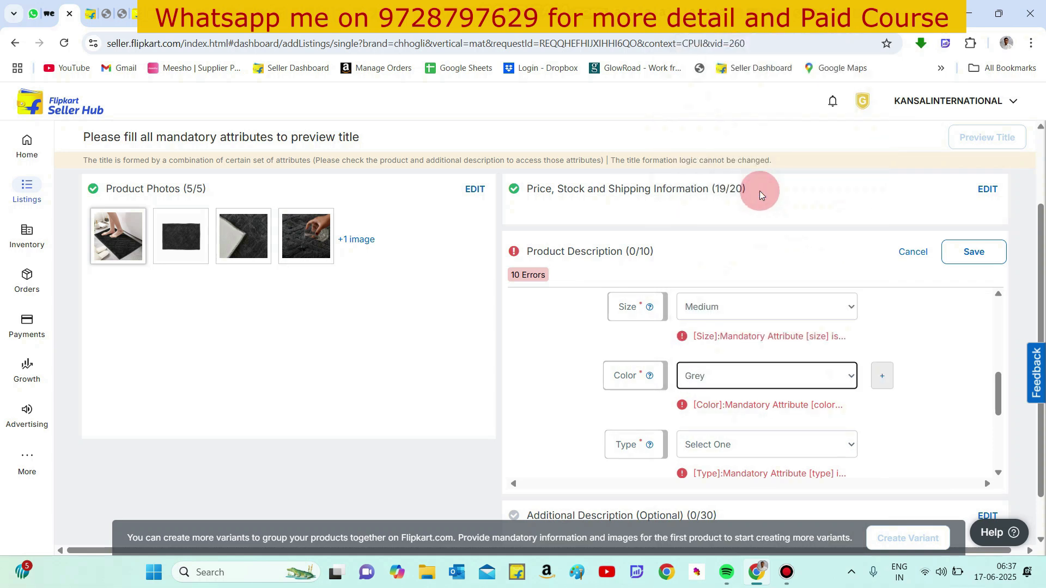
- Set the type to Floor and the pack of quantity to 1 unit
{"action": "scroll", "coordinate": [560, 377], "scroll_direction": "down", "scroll_amount": 2}
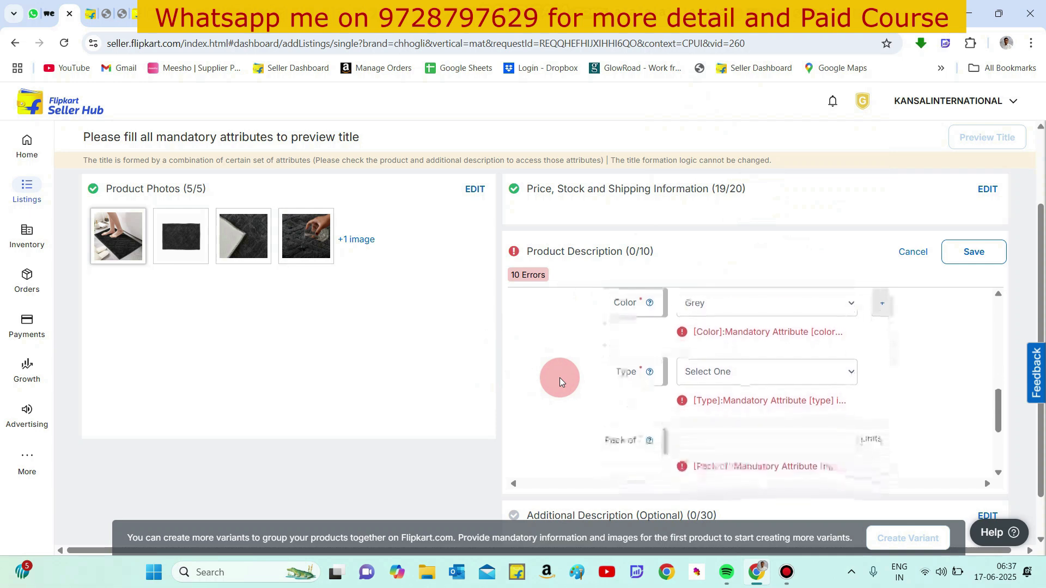
{"action": "left_click", "coordinate": [705, 370]}
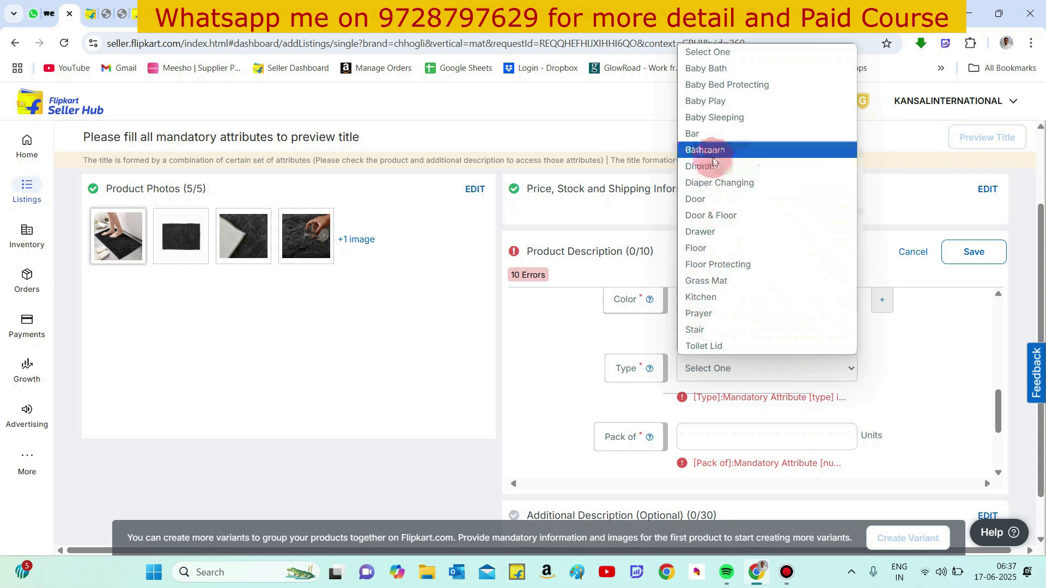
{"action": "left_click", "coordinate": [709, 248]}
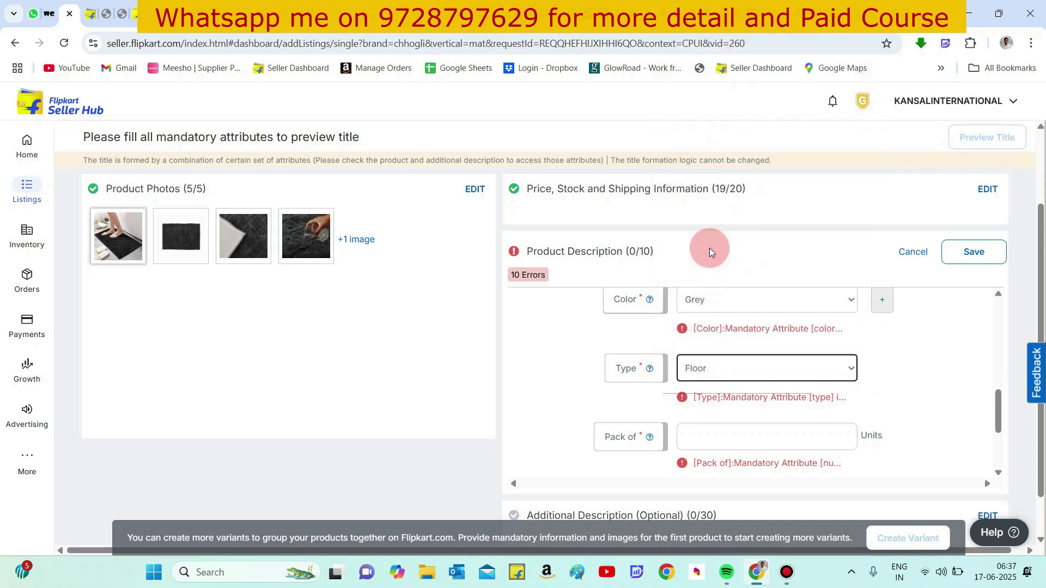
{"action": "left_click", "coordinate": [569, 392]}
{"action": "scroll", "coordinate": [571, 391], "scroll_direction": "down", "scroll_amount": 1}
{"action": "left_click", "coordinate": [680, 369]}
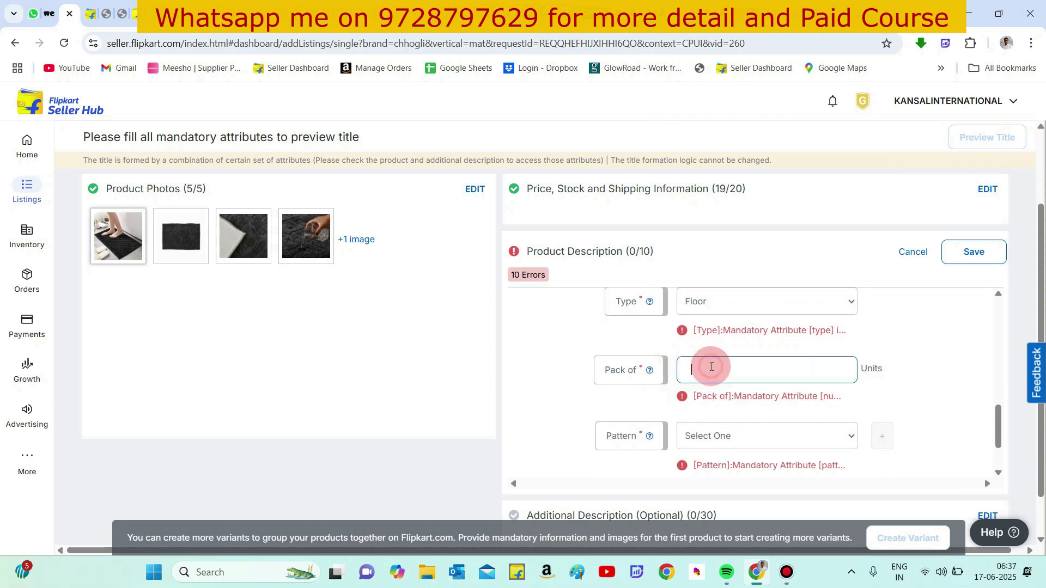
{"action": "type", "text": "1"}
{"action": "left_click", "coordinate": [617, 400]}
- Set the pattern to Geometric
{"action": "scroll", "coordinate": [617, 400], "scroll_direction": "down", "scroll_amount": 1}
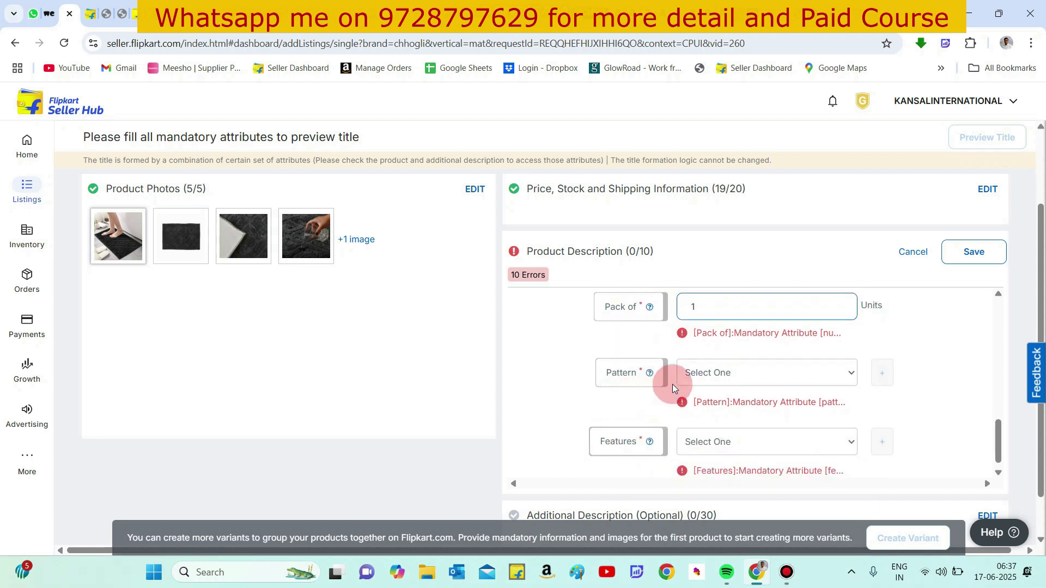
{"action": "left_click", "coordinate": [705, 374]}
{"action": "left_click", "coordinate": [726, 210]}
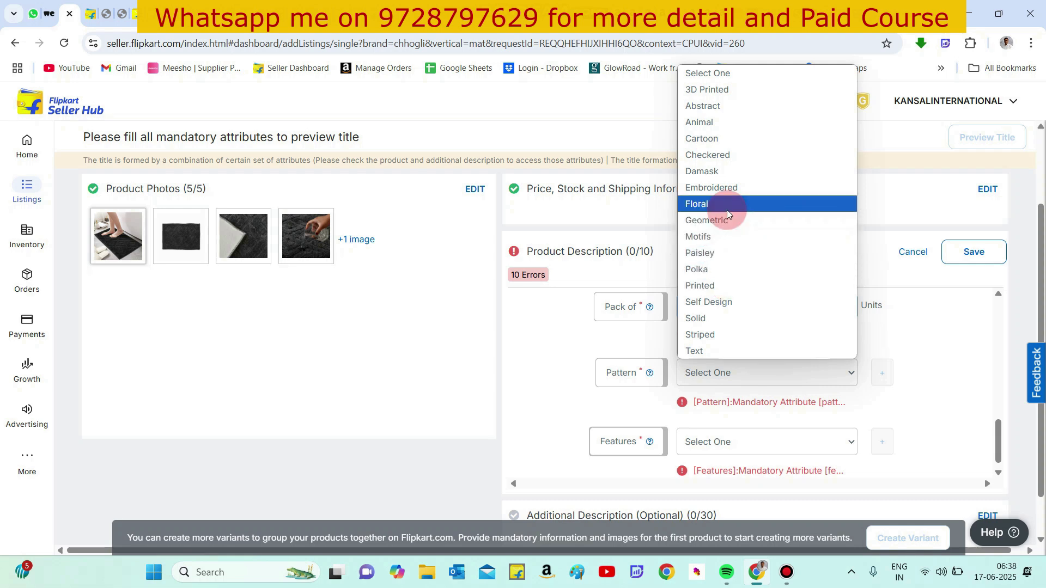
{"action": "left_click", "coordinate": [720, 223]}
{"action": "left_click", "coordinate": [580, 370]}
{"action": "left_click", "coordinate": [561, 398]}
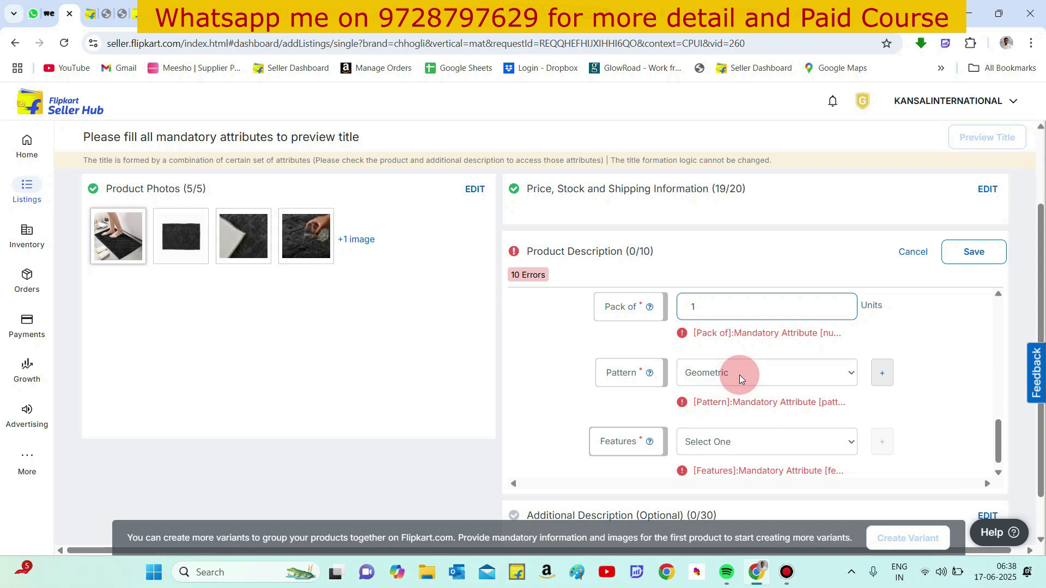
- Set the features to Anti Slip and add a second feature, Water Absorbing
{"action": "scroll", "coordinate": [740, 375], "scroll_direction": "down", "scroll_amount": 1}
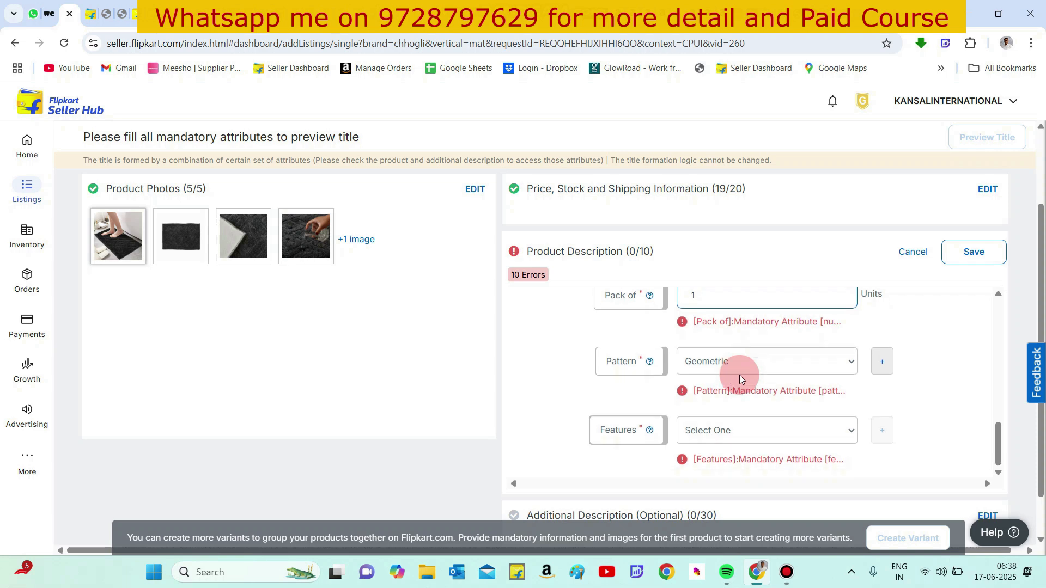
{"action": "left_click", "coordinate": [730, 429]}
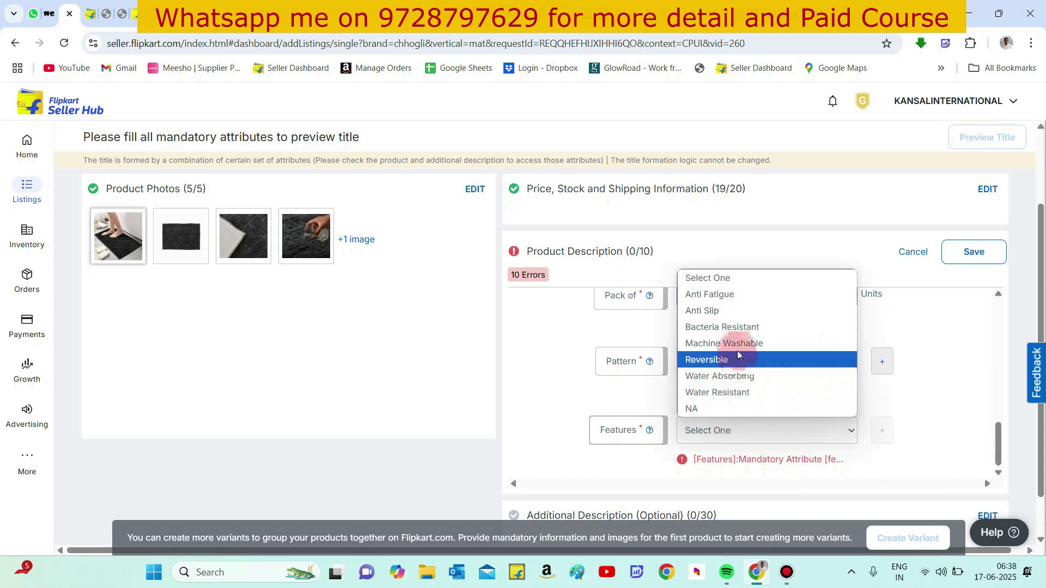
{"action": "left_click", "coordinate": [729, 311]}
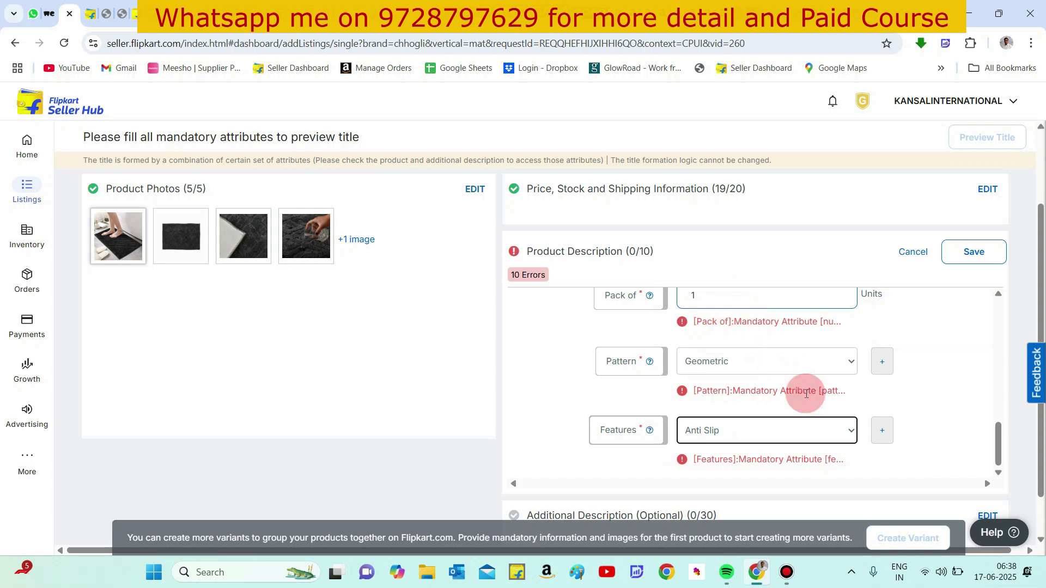
{"action": "left_click", "coordinate": [881, 434]}
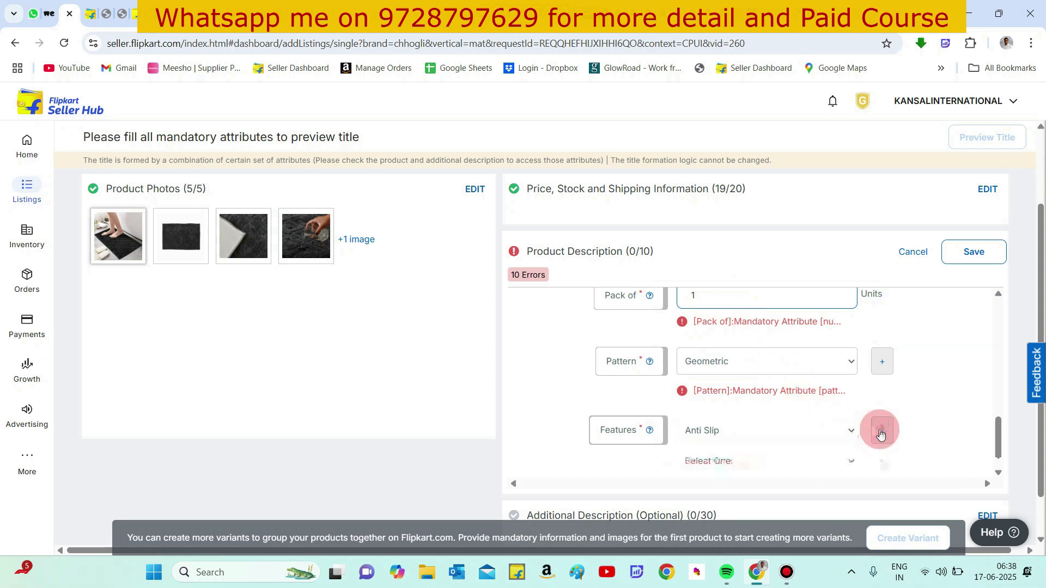
{"action": "left_click", "coordinate": [733, 461]}
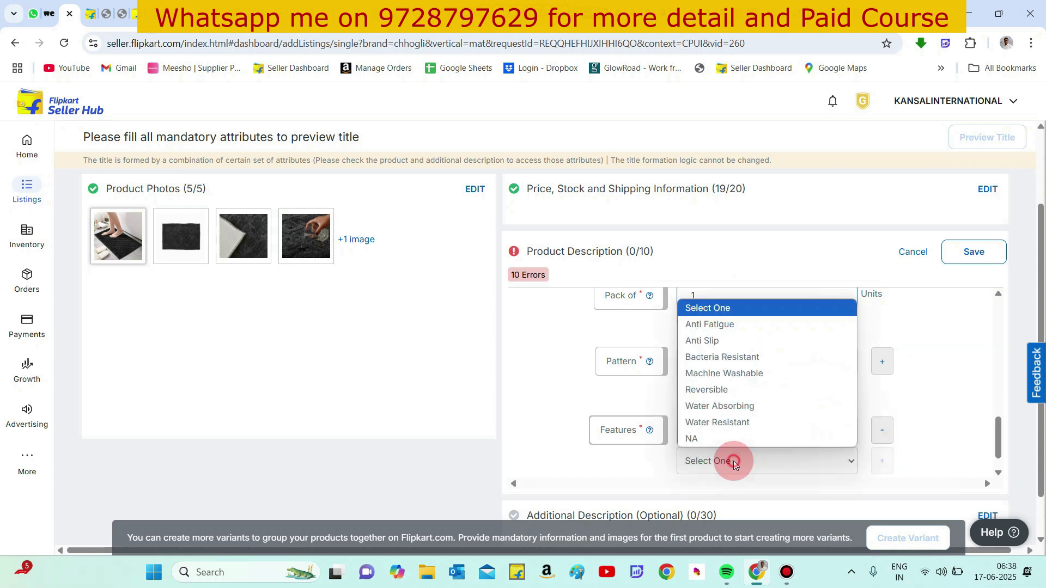
{"action": "left_click", "coordinate": [720, 406]}
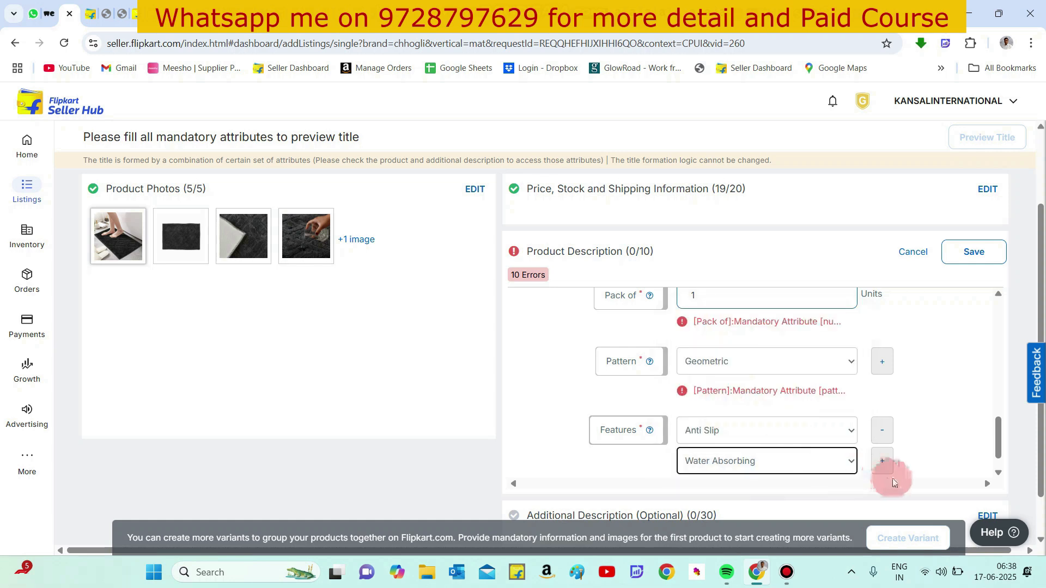
{"action": "left_click", "coordinate": [882, 463]}
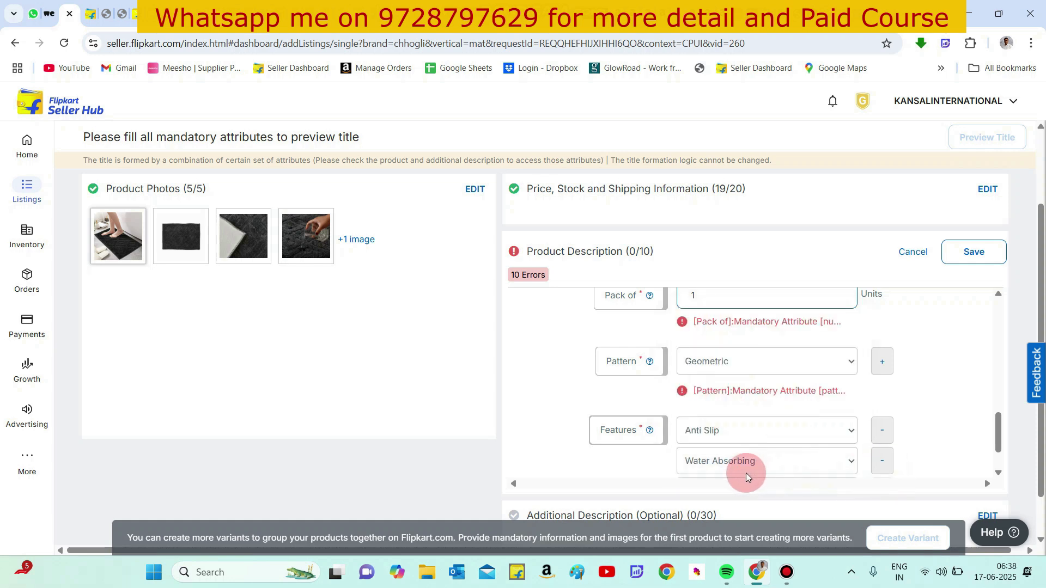
- Add Machine Washable and Water Resistant as further features, then save the product description
{"action": "scroll", "coordinate": [746, 473], "scroll_direction": "down", "scroll_amount": 1}
{"action": "left_click", "coordinate": [740, 445]}
{"action": "left_click", "coordinate": [734, 432]}
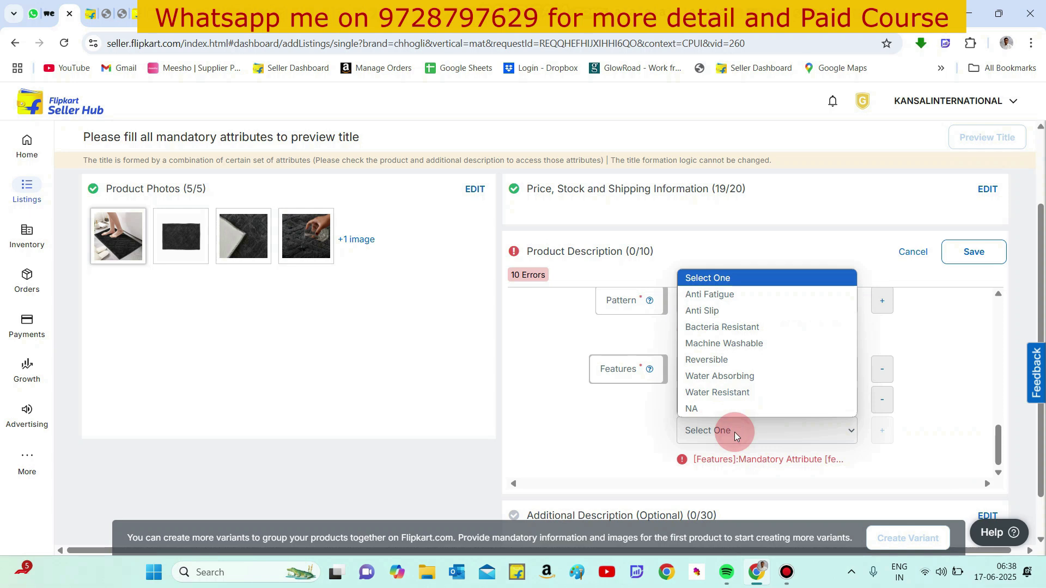
{"action": "left_click", "coordinate": [725, 349]}
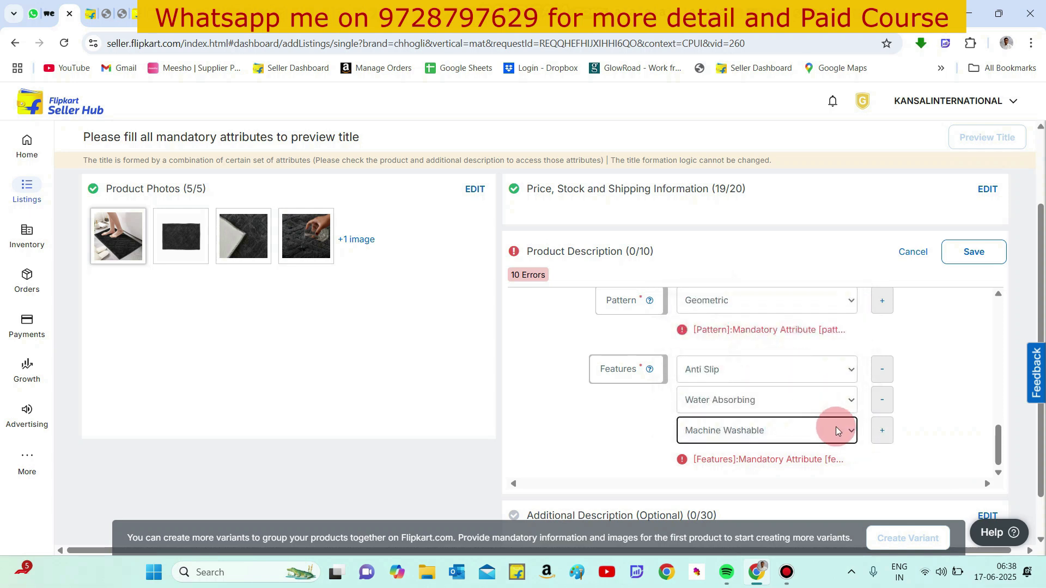
{"action": "left_click", "coordinate": [906, 451]}
{"action": "left_click", "coordinate": [891, 442]}
{"action": "left_click", "coordinate": [748, 458]}
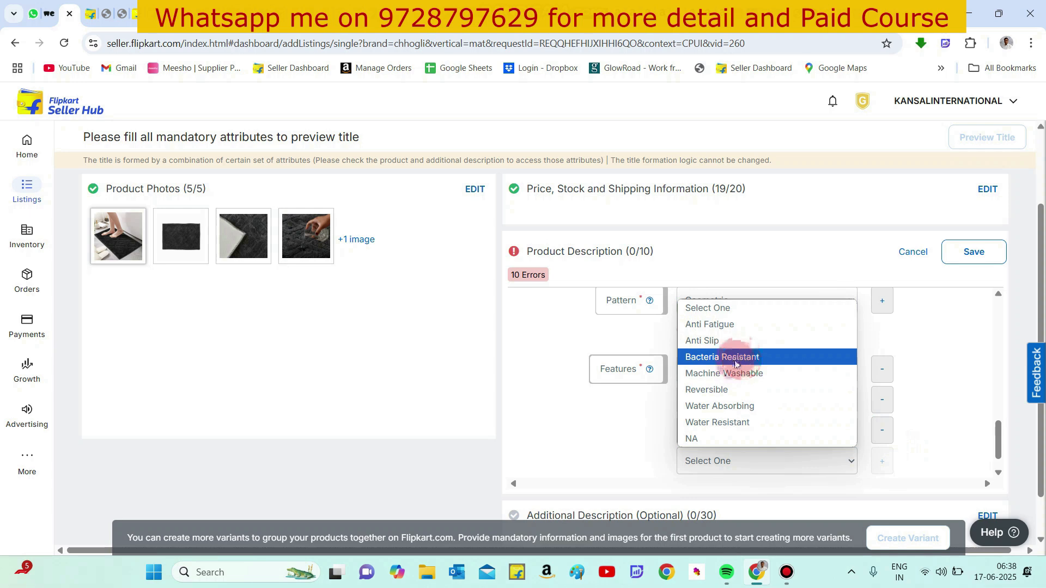
{"action": "left_click", "coordinate": [733, 373]}
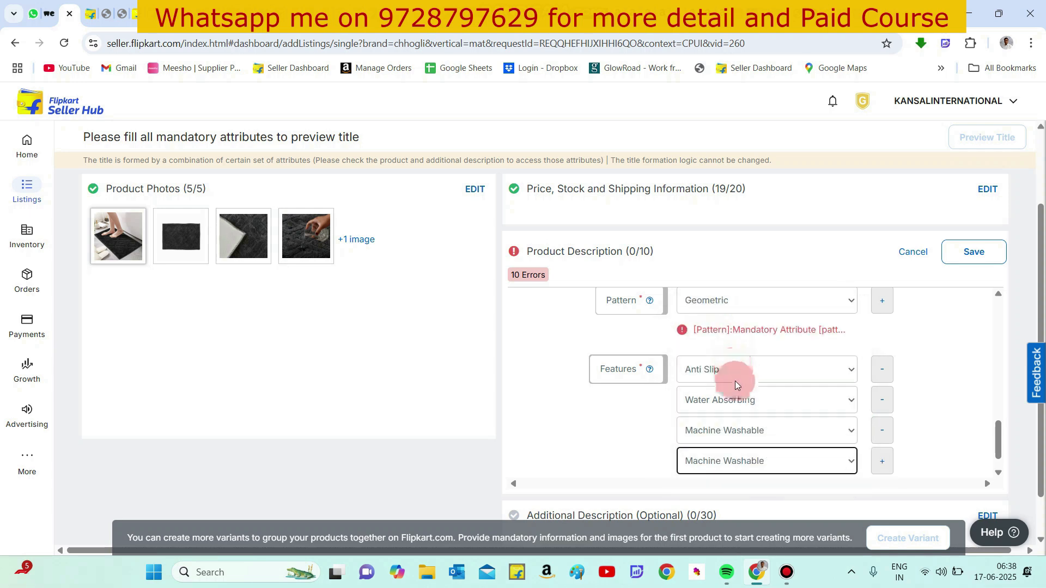
{"action": "left_click", "coordinate": [748, 459]}
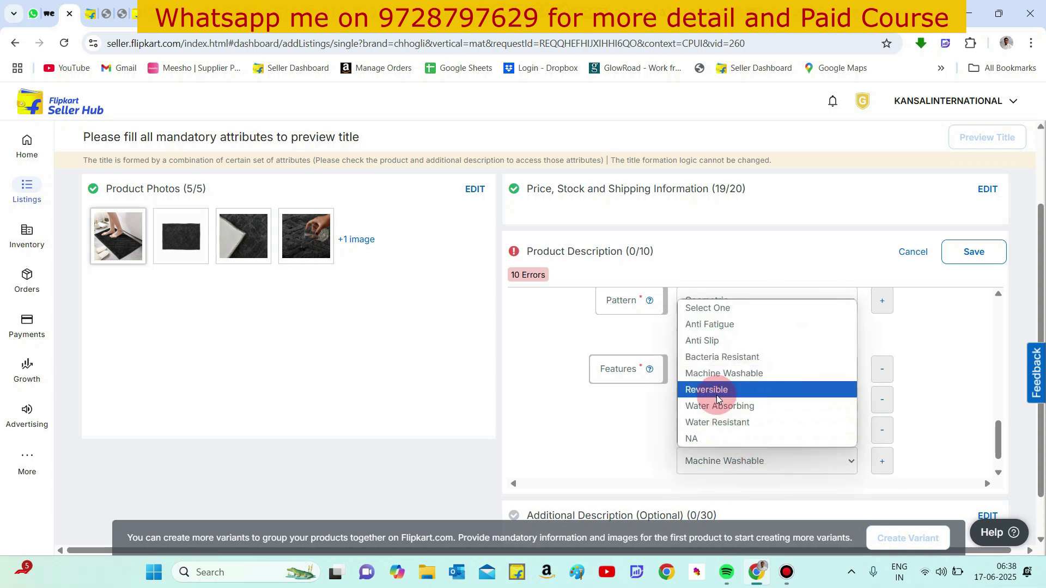
{"action": "left_click", "coordinate": [724, 423]}
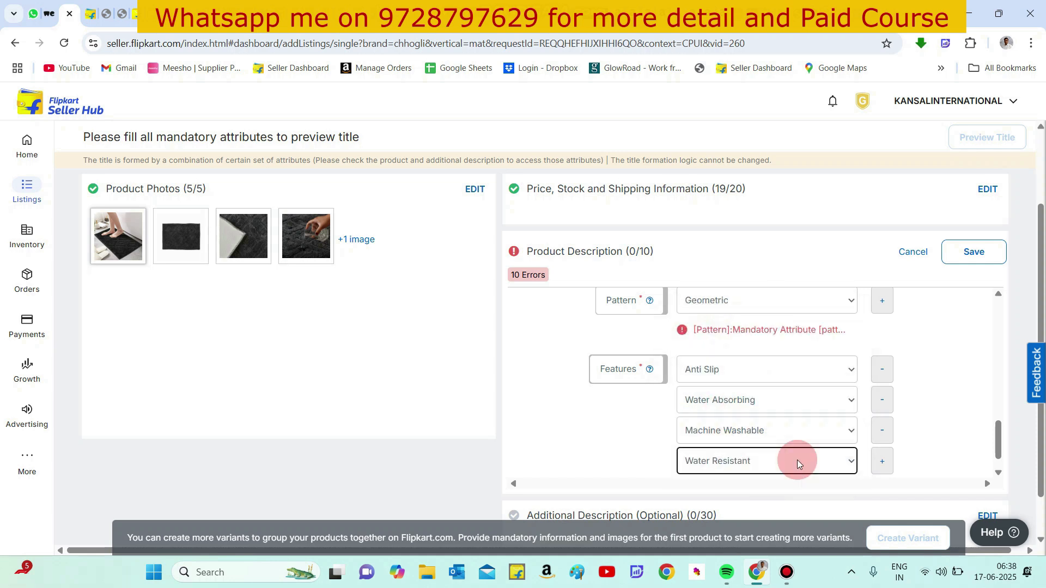
{"action": "left_click", "coordinate": [975, 252]}
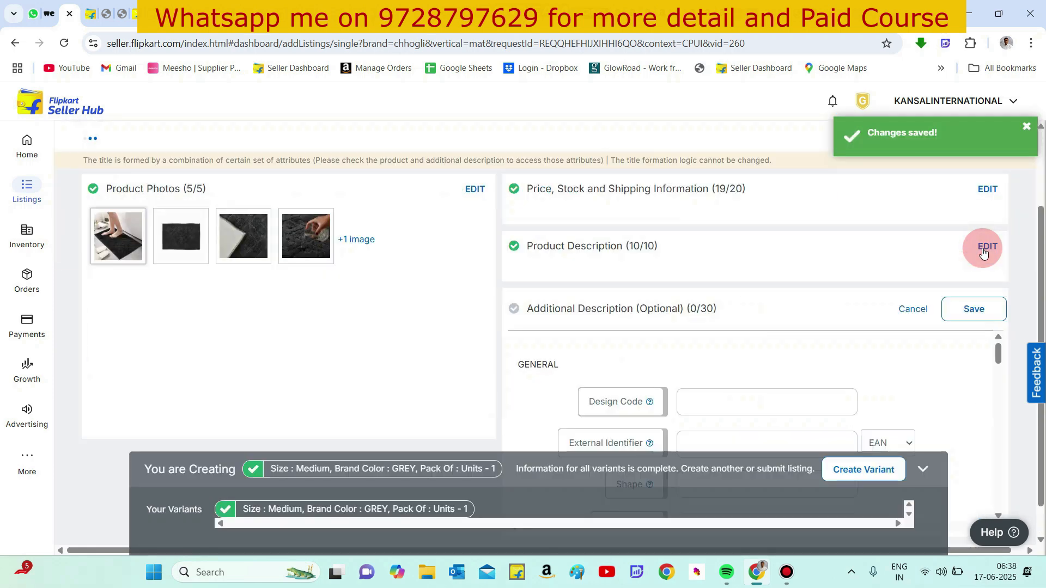
- Open the additional description section and set the design code to 109
{"action": "left_click", "coordinate": [768, 357]}
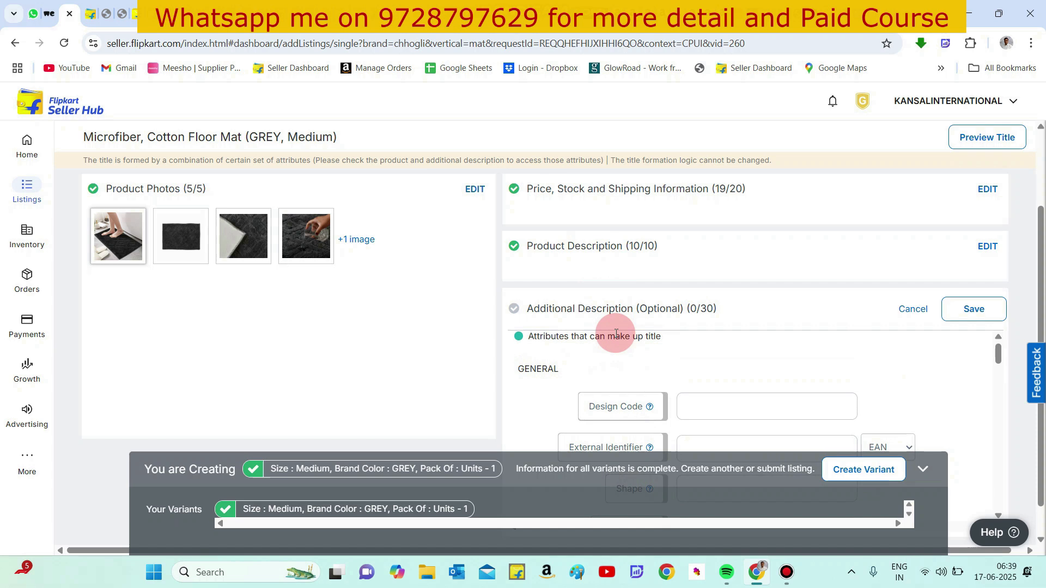
{"action": "left_click", "coordinate": [721, 419]}
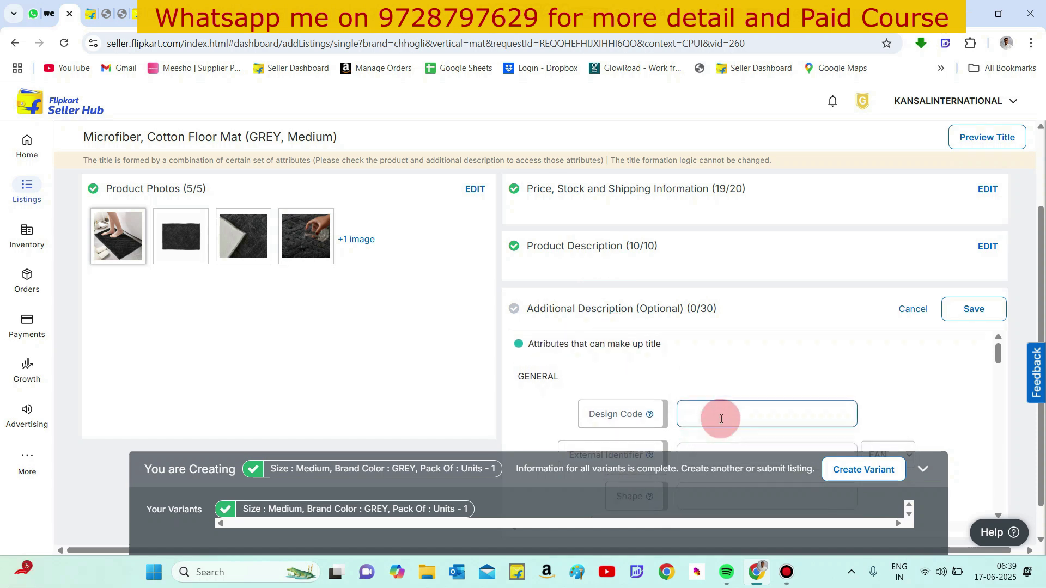
{"action": "type", "text": "0"}
{"action": "key", "text": "BackSpace"}
{"action": "type", "text": "109"}
{"action": "scroll", "coordinate": [733, 351], "scroll_direction": "down", "scroll_amount": 1}
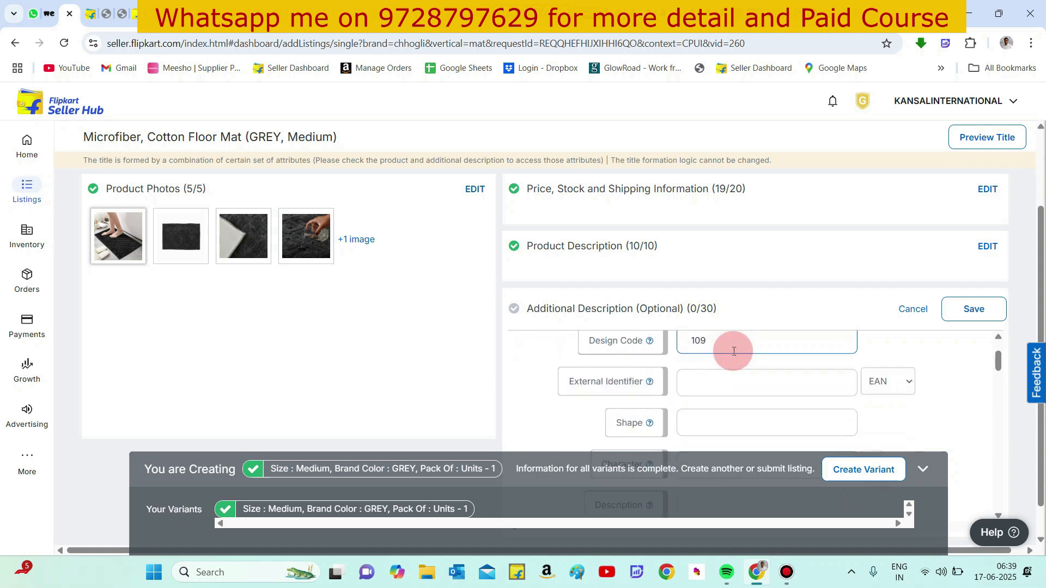
- Set the shape to rectangular in the additional description
{"action": "left_click", "coordinate": [702, 422]}
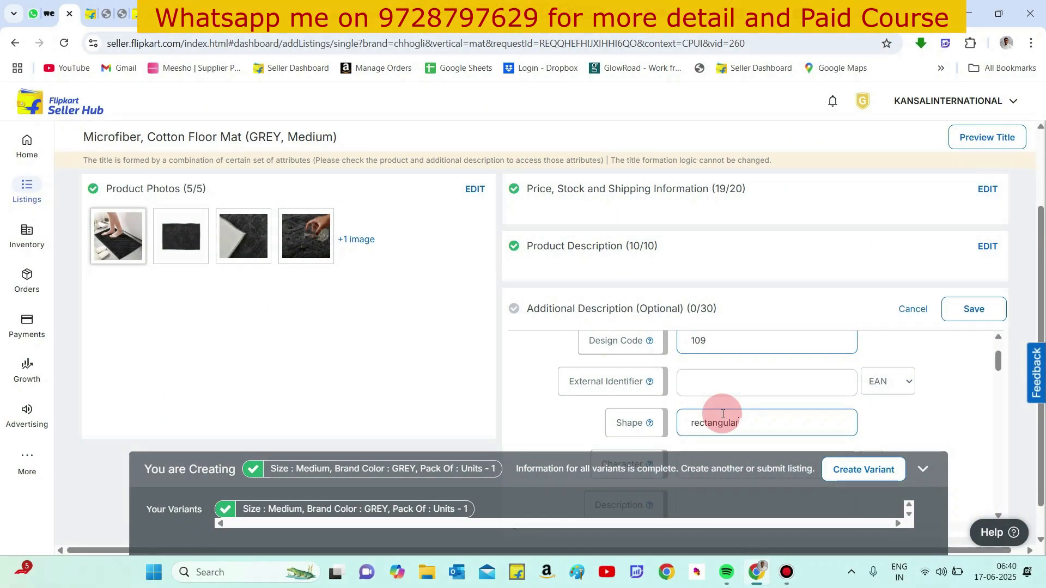
{"action": "left_click", "coordinate": [696, 424]}
{"action": "key", "text": "BackSpace"}
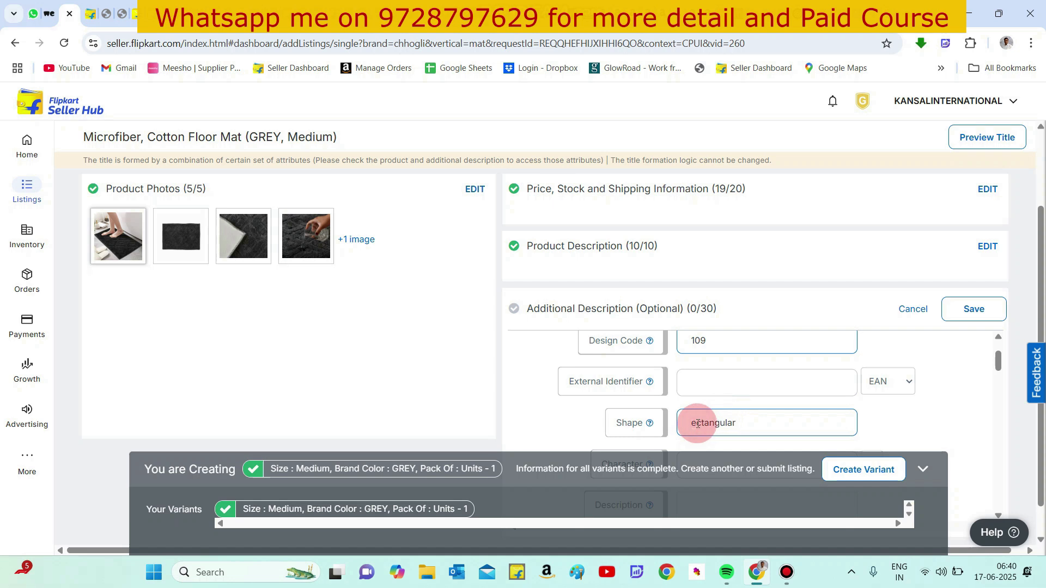
{"action": "scroll", "coordinate": [697, 424], "scroll_direction": "down", "scroll_amount": 2}
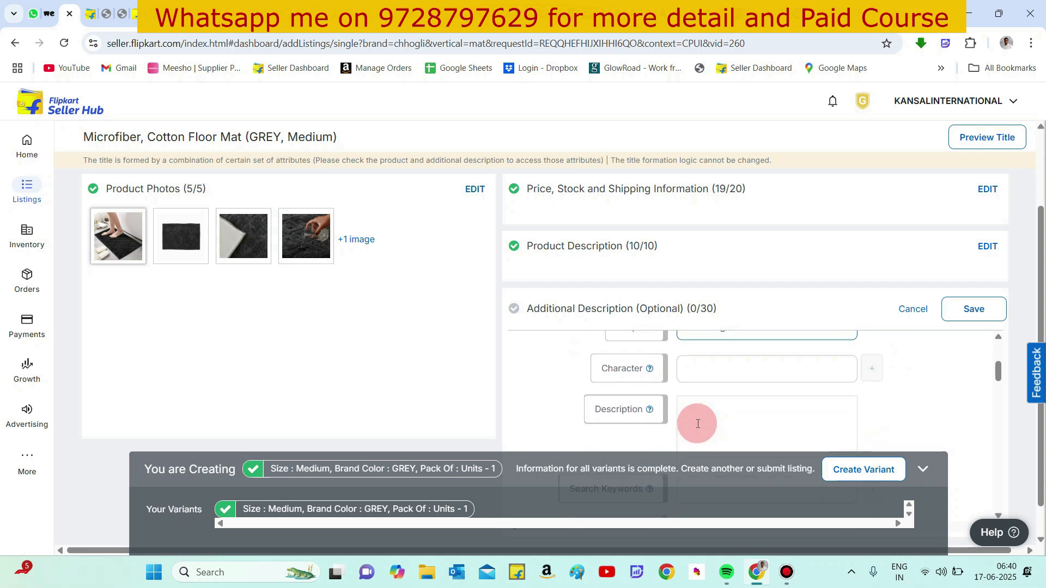
- Enter Microfiber bathroom mat as the description
{"action": "left_click", "coordinate": [710, 363]}
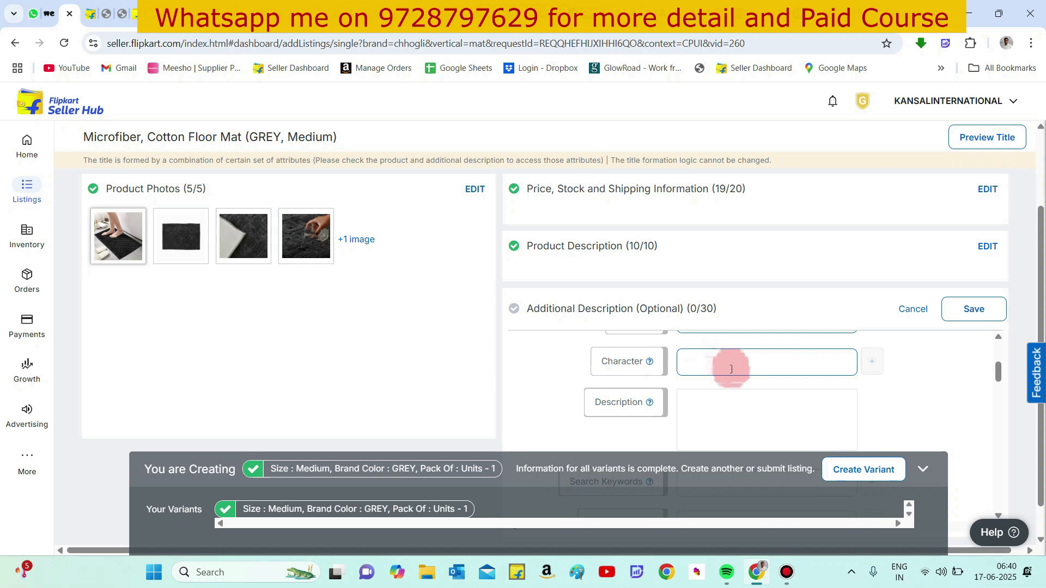
{"action": "left_click", "coordinate": [727, 402]}
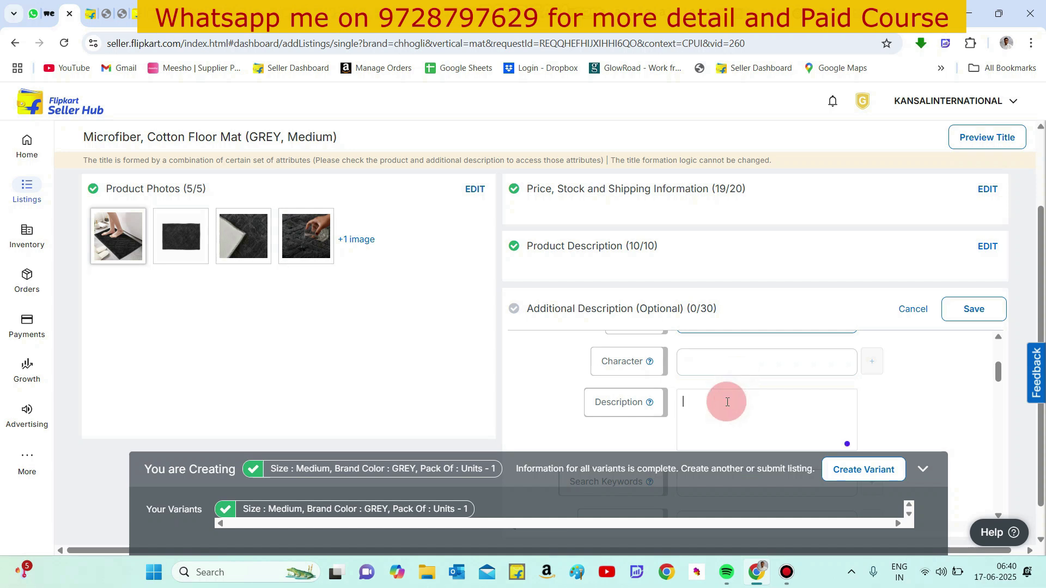
{"action": "scroll", "coordinate": [727, 401], "scroll_direction": "down", "scroll_amount": 1}
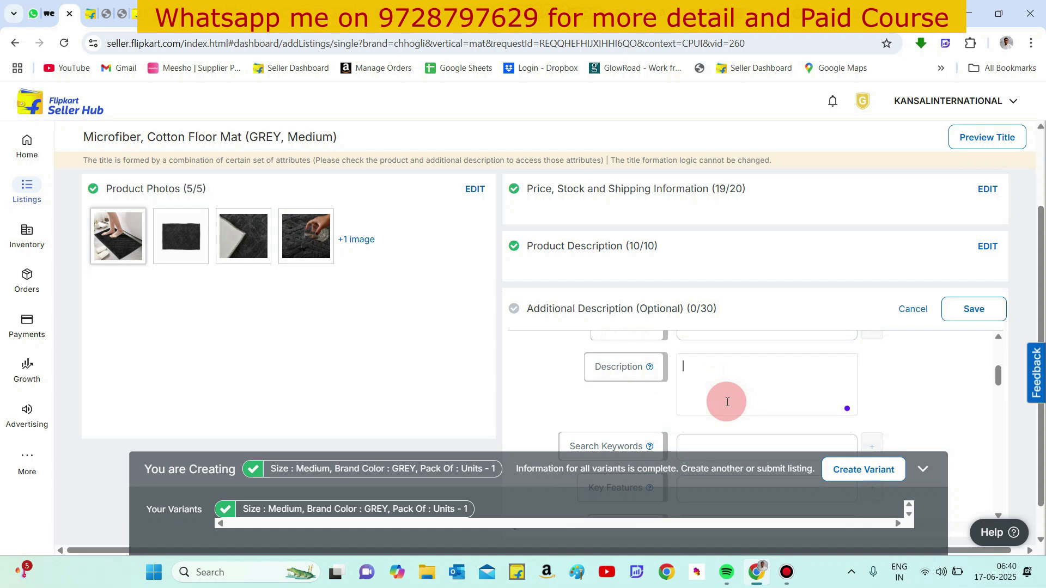
{"action": "type", "text": "Miv"}
{"action": "type", "text": "cro"}
{"action": "type", "text": "fiber b"}
{"action": "type", "text": "athro"}
{"action": "type", "text": "om mat"}
- Open ChatGPT in a new tab and ask for a microfiber floor mat description
{"action": "left_click", "coordinate": [907, 17]}
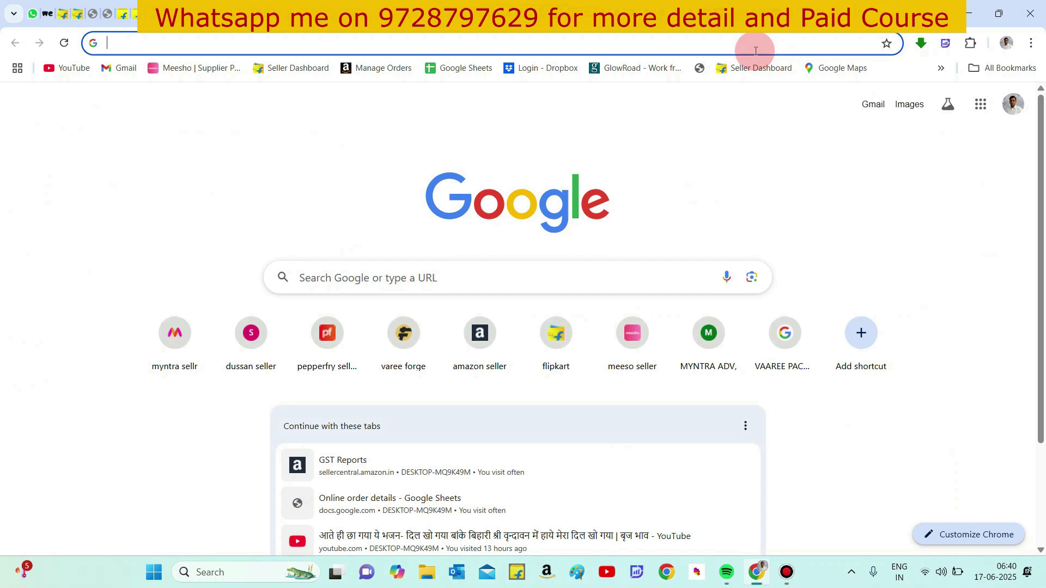
{"action": "type", "text": "chatgpt.com/c/6846cdde-2dc0-800a-beef-36fb5b7b4e87"}
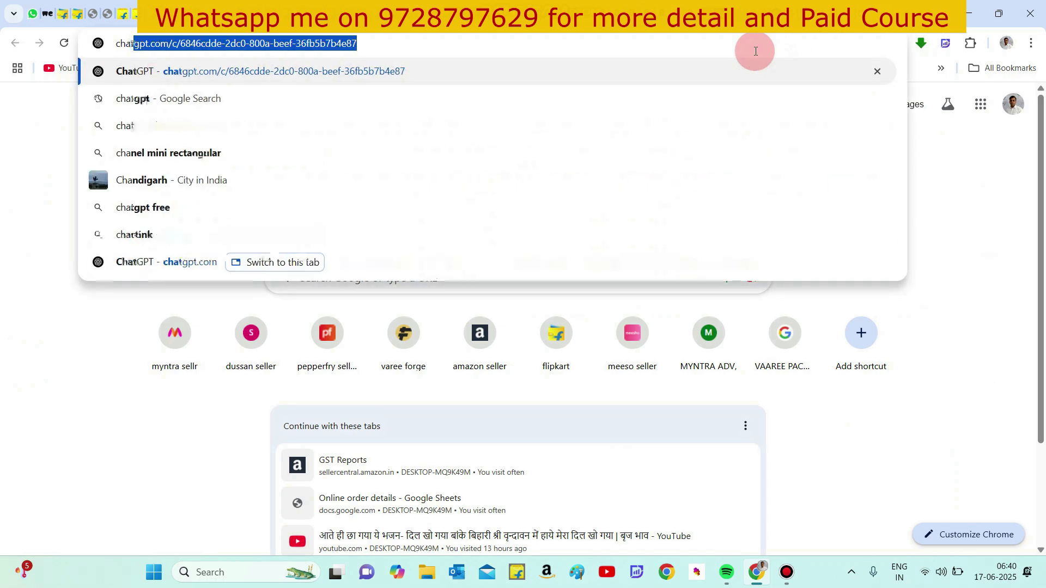
{"action": "key", "text": "Return"}
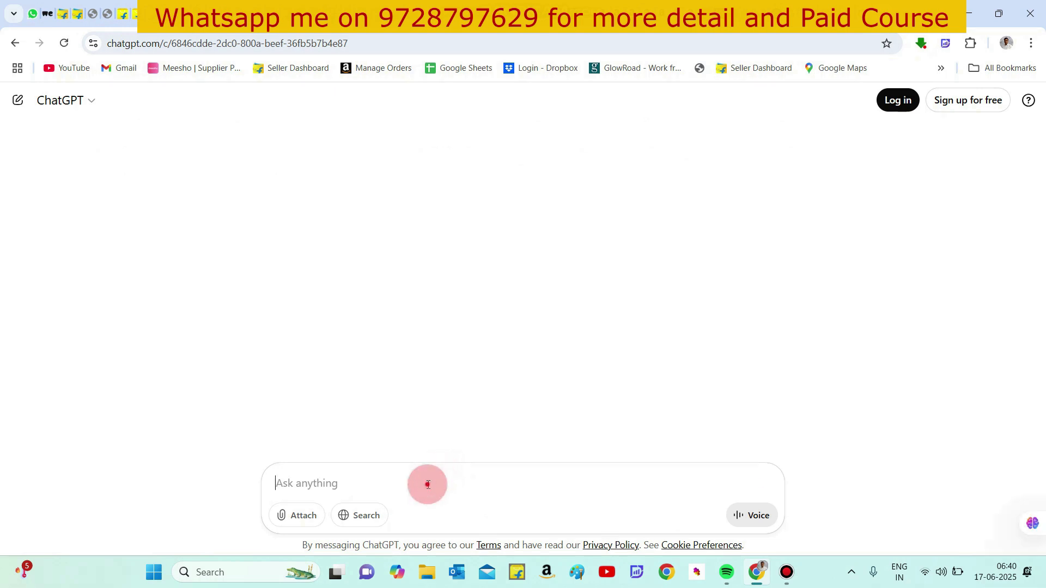
{"action": "type", "text": "miv"}
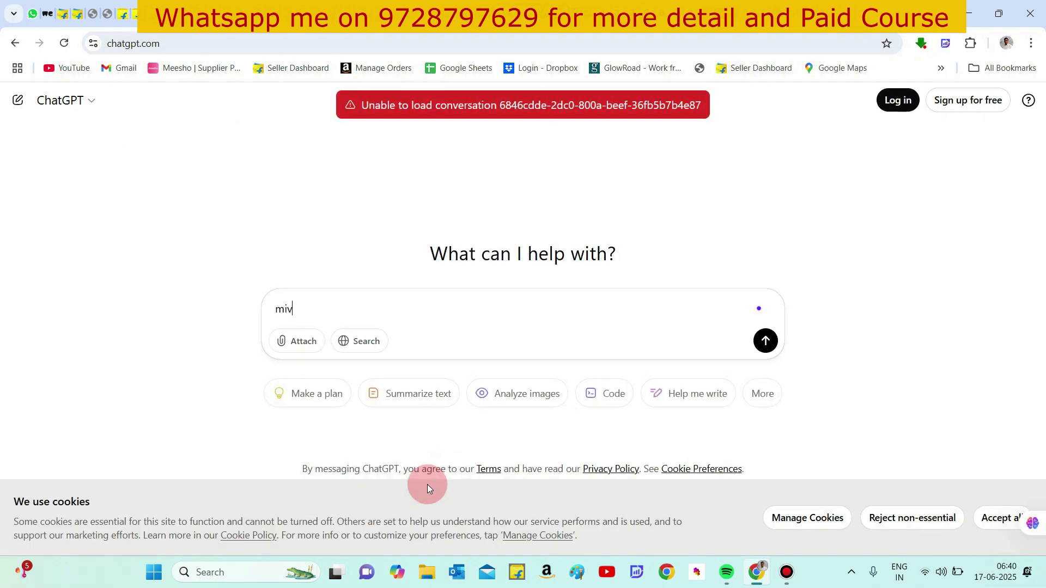
{"action": "type", "text": "crofiber "}
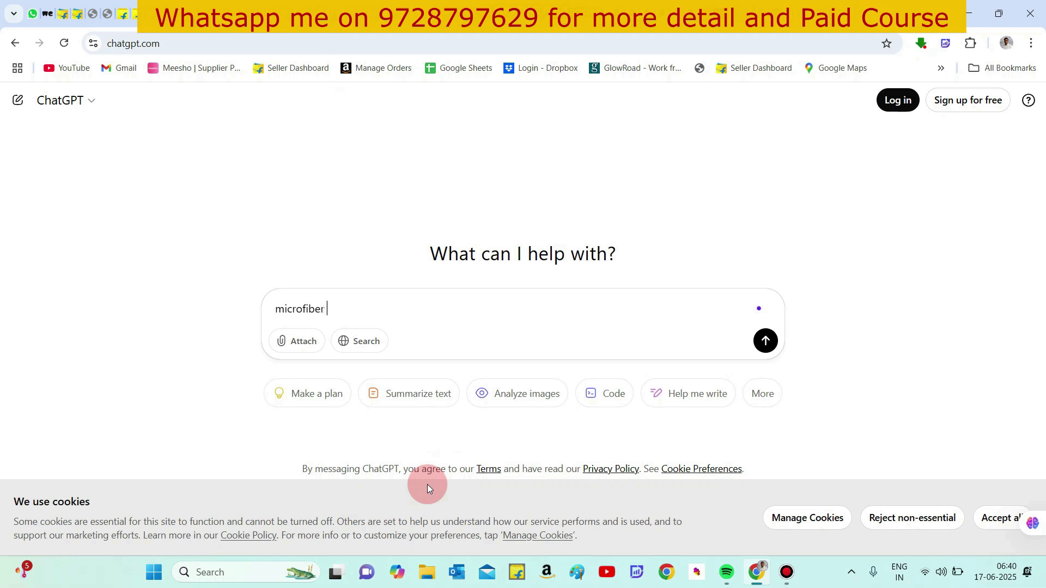
{"action": "type", "text": "floor mat description"}
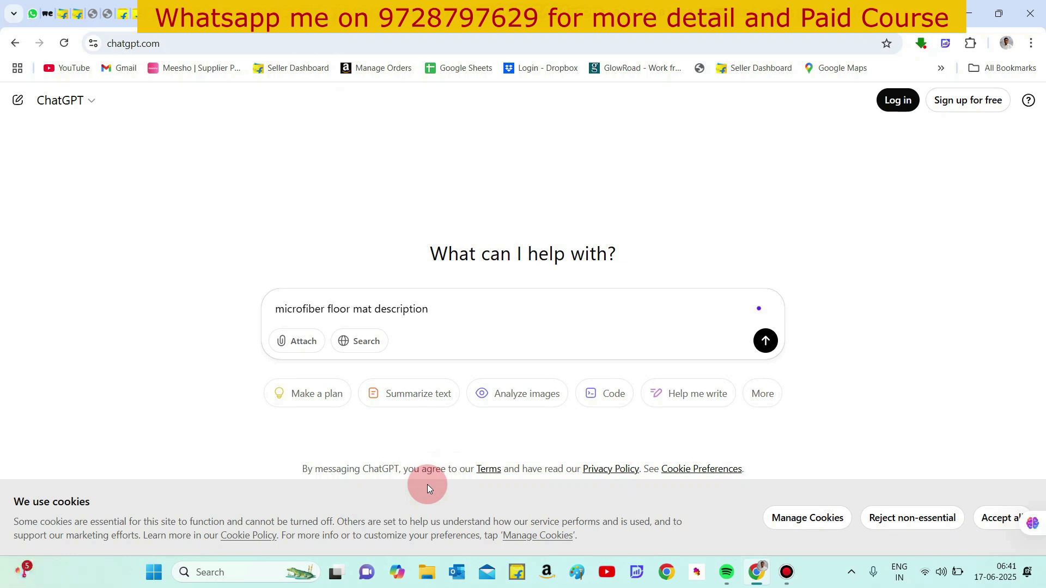
{"action": "left_click", "coordinate": [765, 340]}
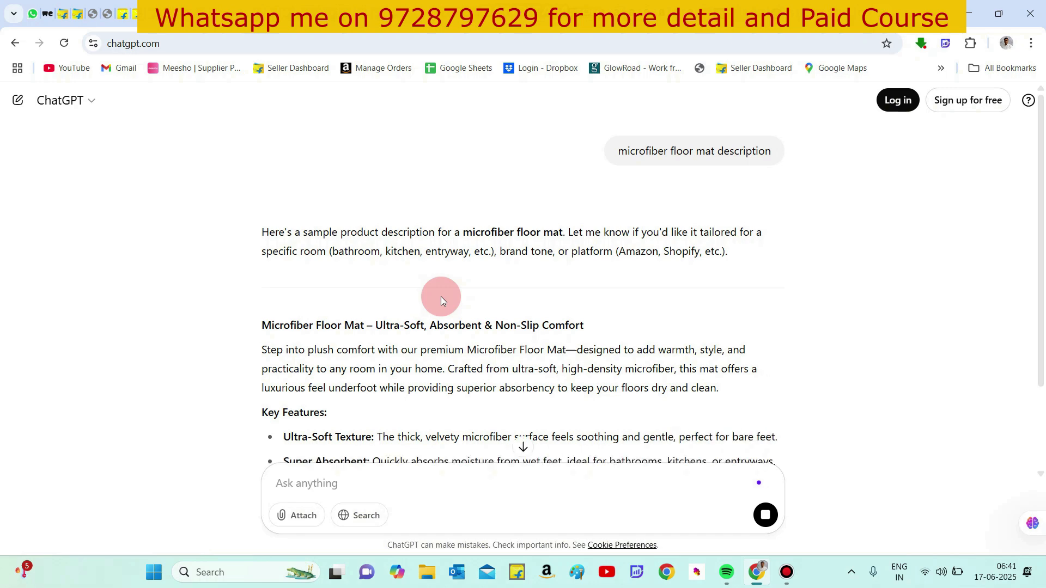
- Select the generated description from its heading through the closing paragraph
{"action": "scroll", "coordinate": [440, 296], "scroll_direction": "down", "scroll_amount": 3}
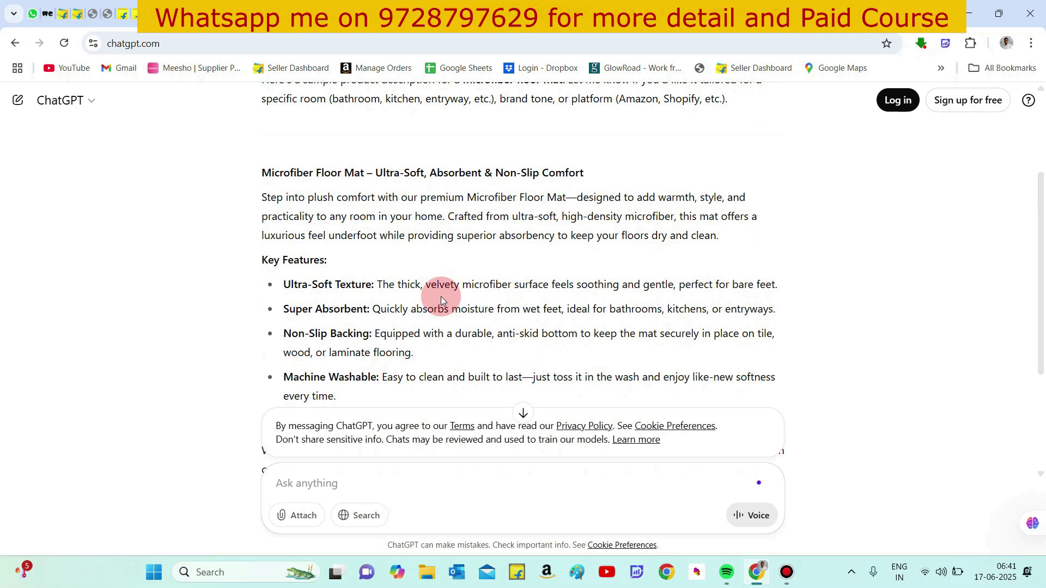
{"action": "scroll", "coordinate": [440, 296], "scroll_direction": "down", "scroll_amount": 3}
{"action": "scroll", "coordinate": [440, 296], "scroll_direction": "up", "scroll_amount": 3}
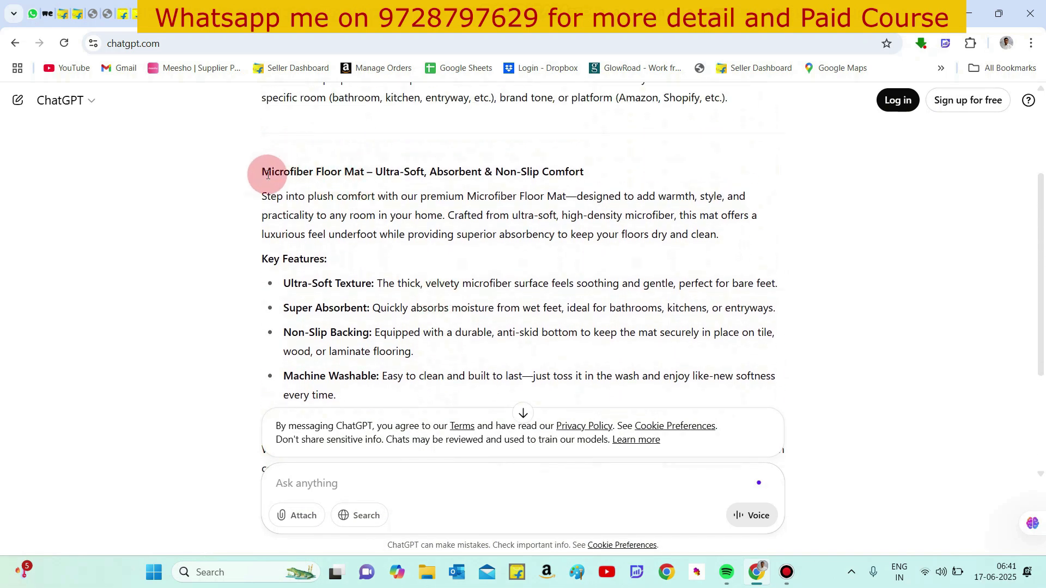
{"action": "left_click_drag", "start_coordinate": [263, 171], "coordinate": [478, 390]}
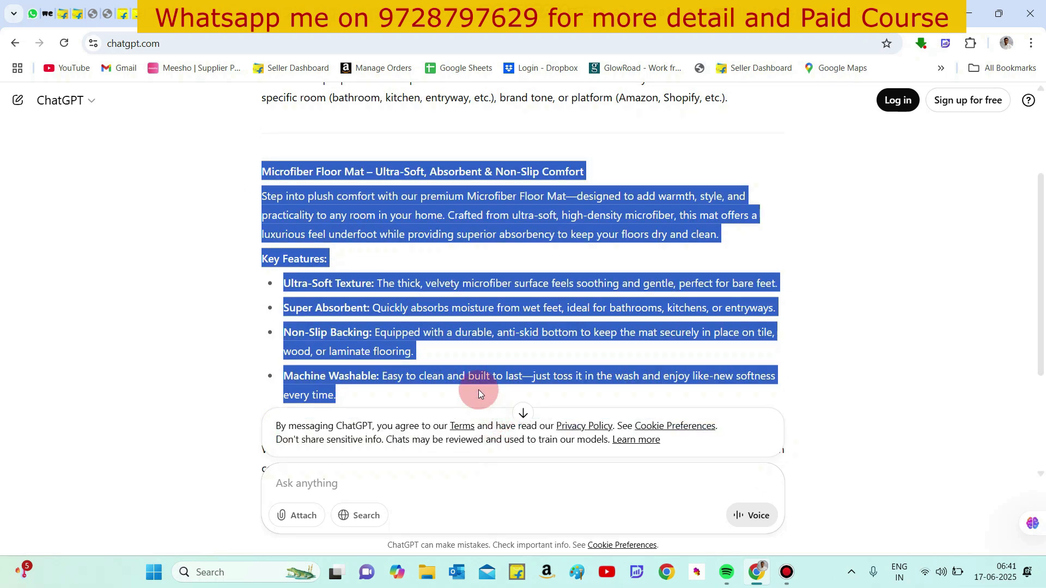
{"action": "scroll", "coordinate": [478, 390], "scroll_direction": "down", "scroll_amount": 3}
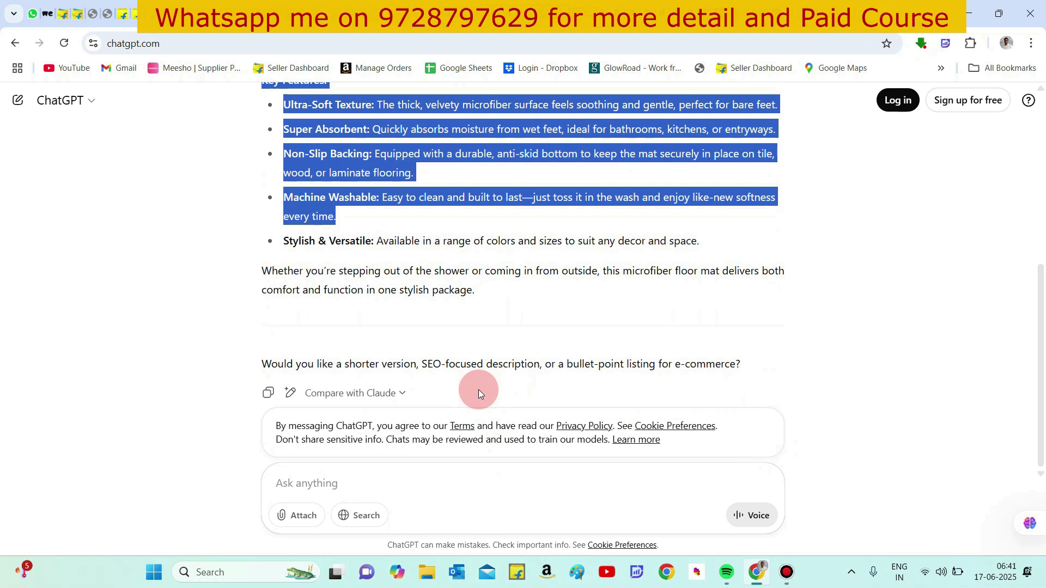
{"action": "key", "text": "shift+Down"}
{"action": "key", "text": "shift+Down"}
{"action": "key", "text": "shift+Down"}
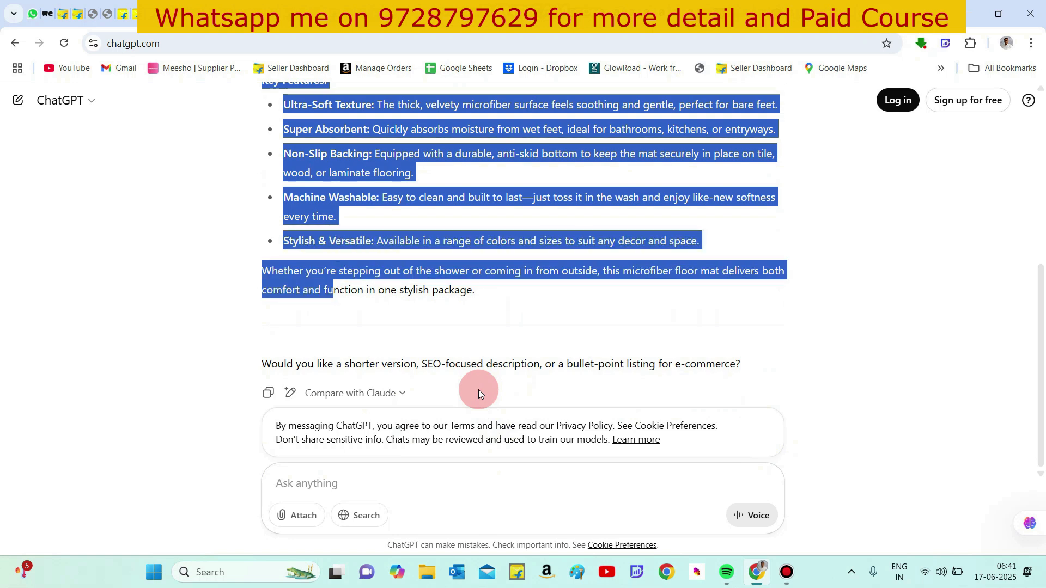
{"action": "key", "text": "shift+Up"}
{"action": "key", "text": "shift+Down"}
{"action": "key", "text": "shift+End"}
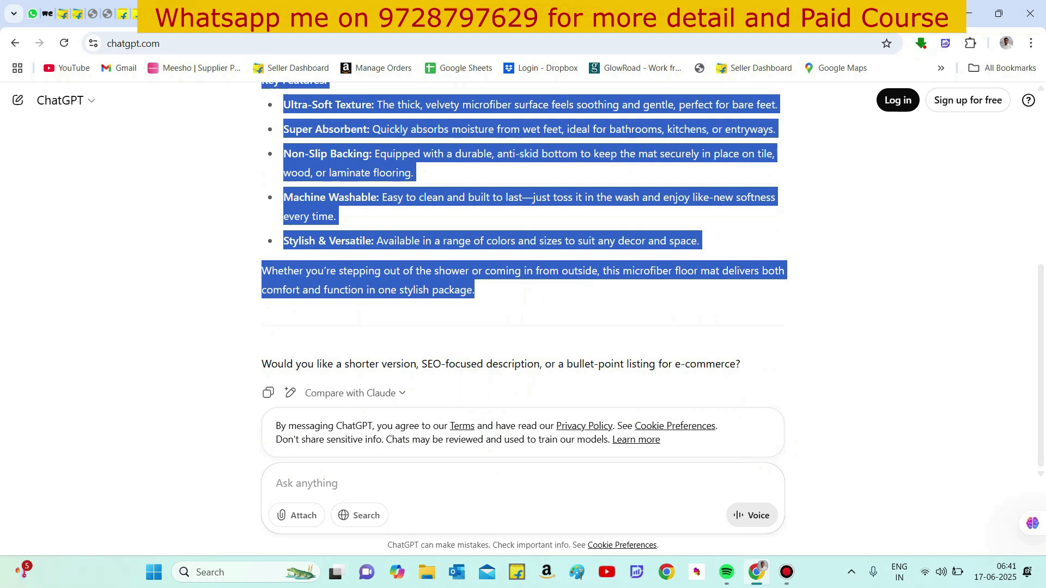
- Return to the listing tab and replace the description text with the copied ChatGPT description
{"action": "left_click", "coordinate": [63, 13]}
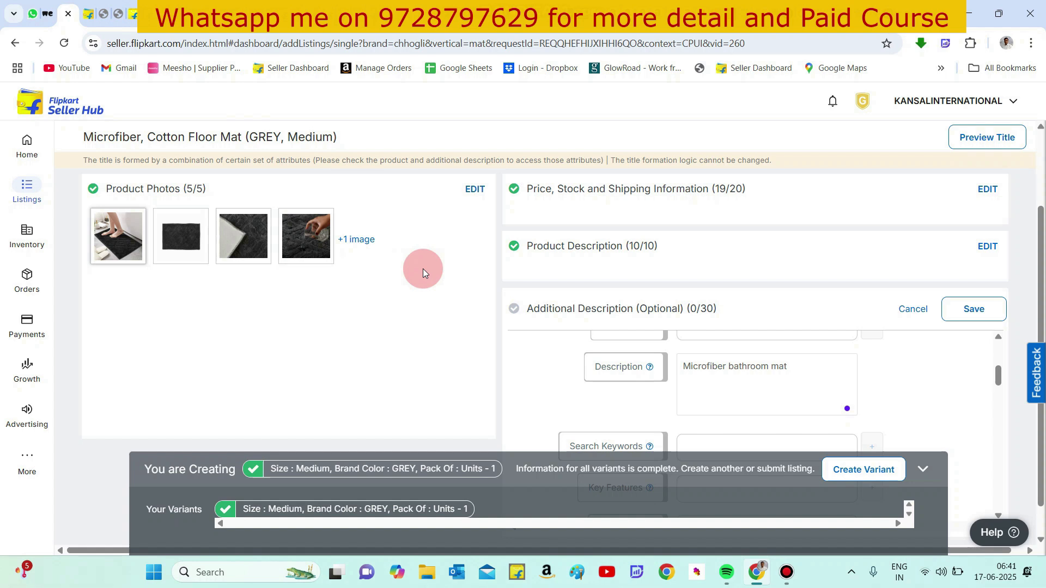
{"action": "triple_click", "coordinate": [718, 374]}
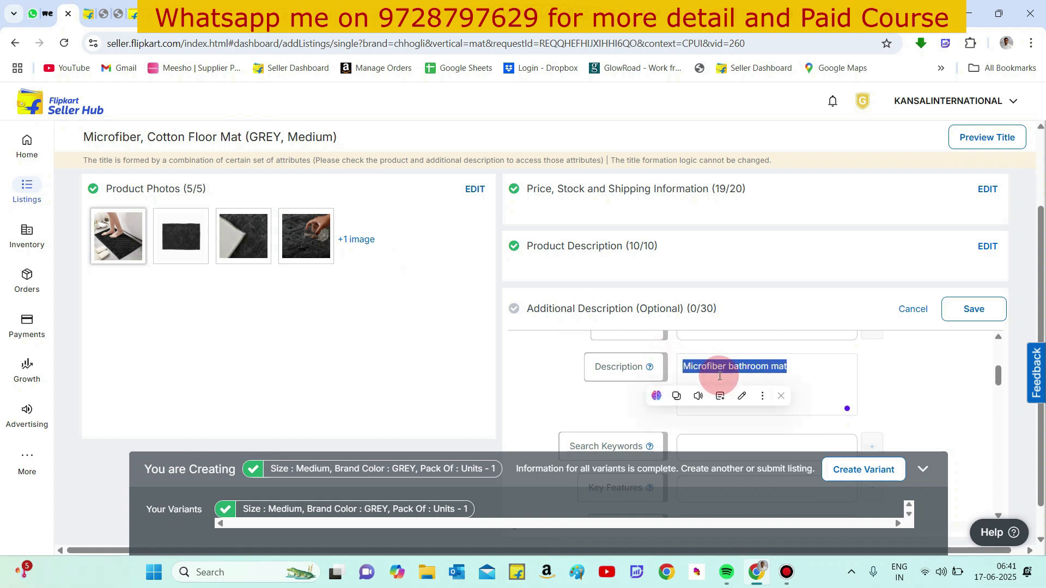
{"action": "key", "text": "ctrl+v"}
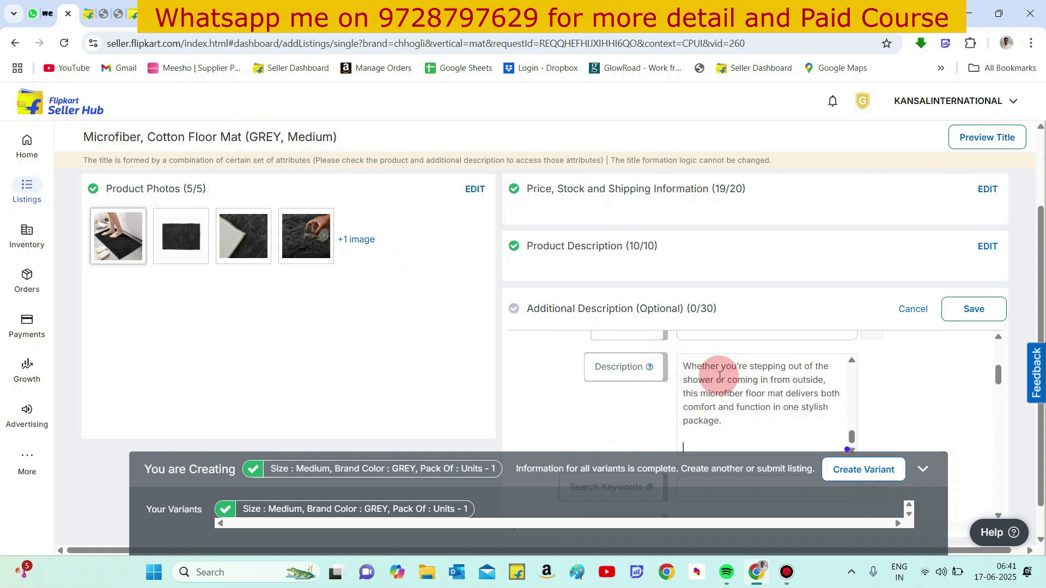
{"action": "left_click", "coordinate": [902, 366]}
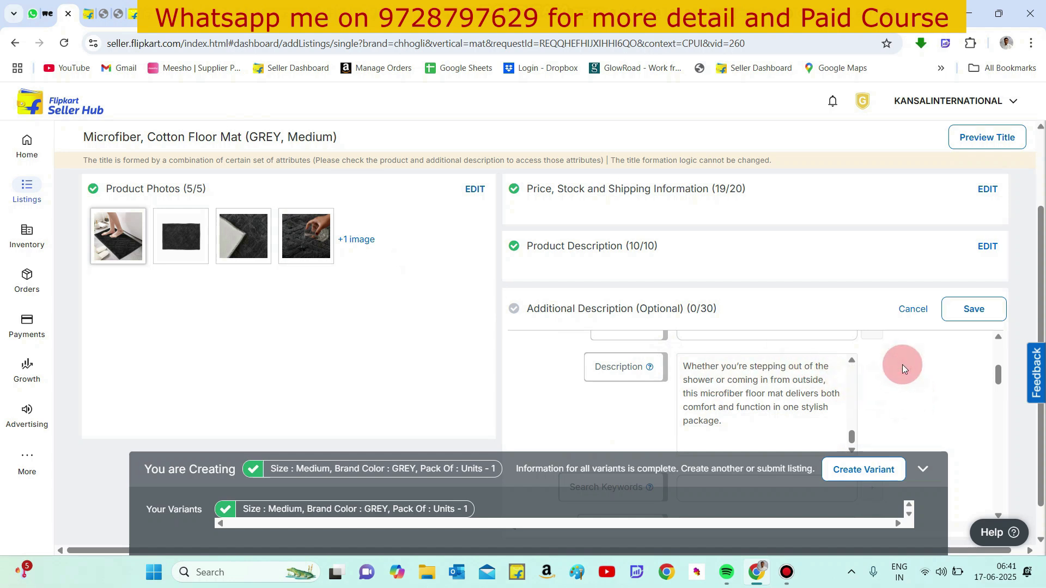
{"action": "scroll", "coordinate": [902, 365], "scroll_direction": "down", "scroll_amount": 2}
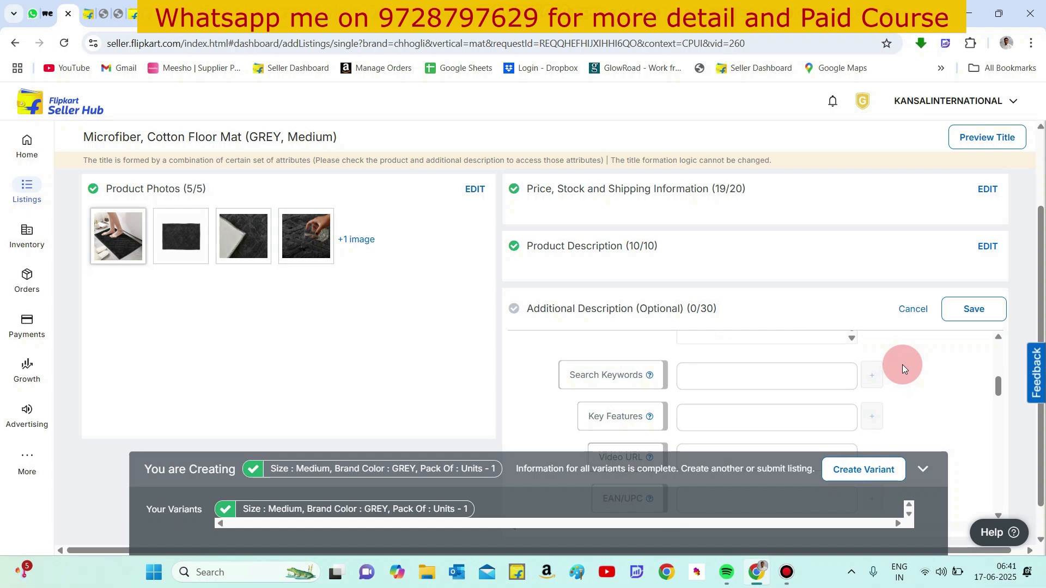
- Add floor mat and doormat as search keywords
{"action": "left_click", "coordinate": [798, 376]}
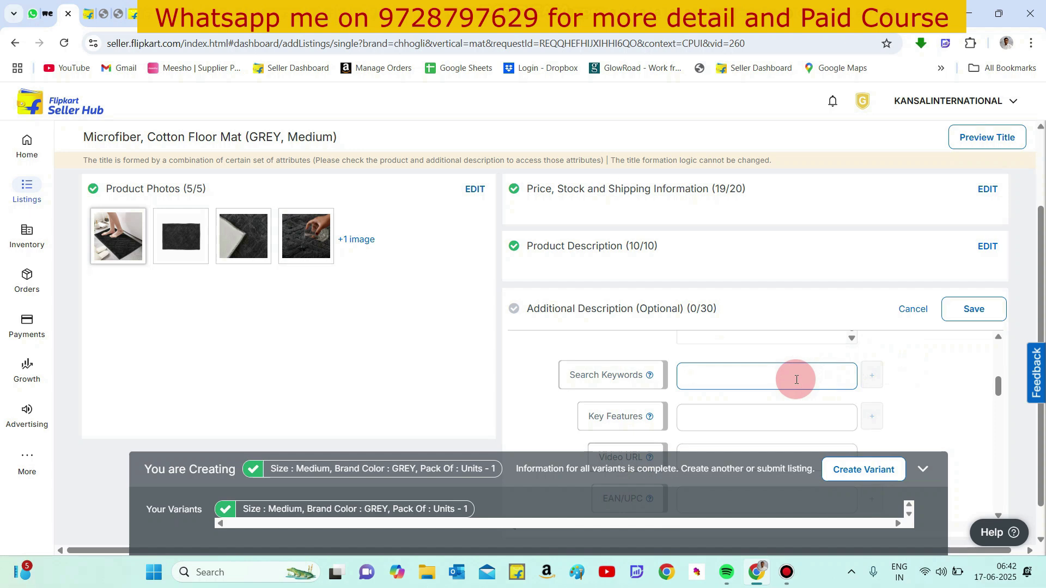
{"action": "type", "text": "flroo"}
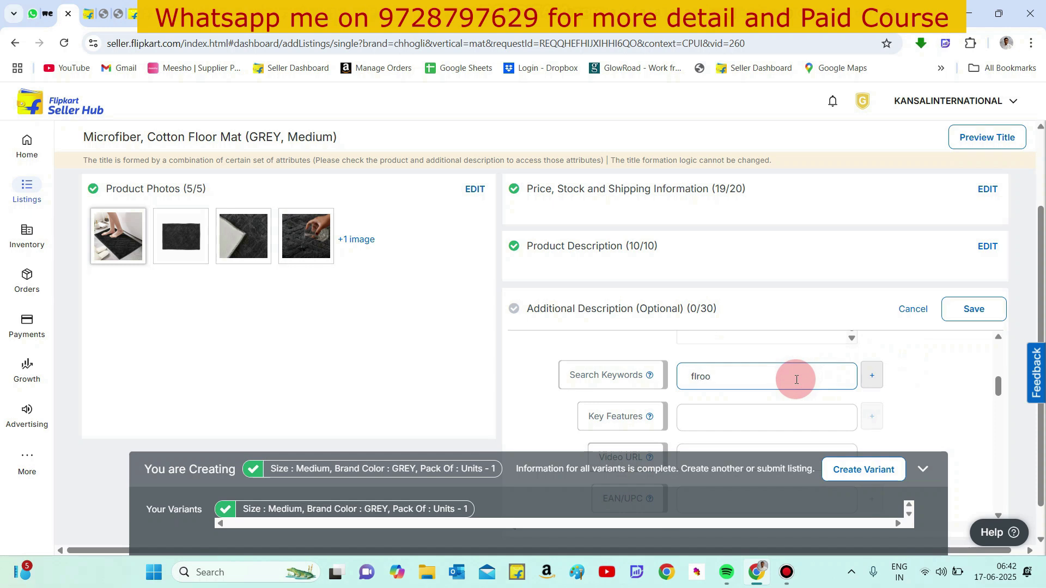
{"action": "key", "text": "BackSpace"}
{"action": "key", "text": "BackSpace"}
{"action": "key", "text": "BackSpace"}
{"action": "type", "text": "oor mat"}
{"action": "left_click", "coordinate": [870, 375]}
{"action": "left_click", "coordinate": [760, 404]}
{"action": "type", "text": "do"}
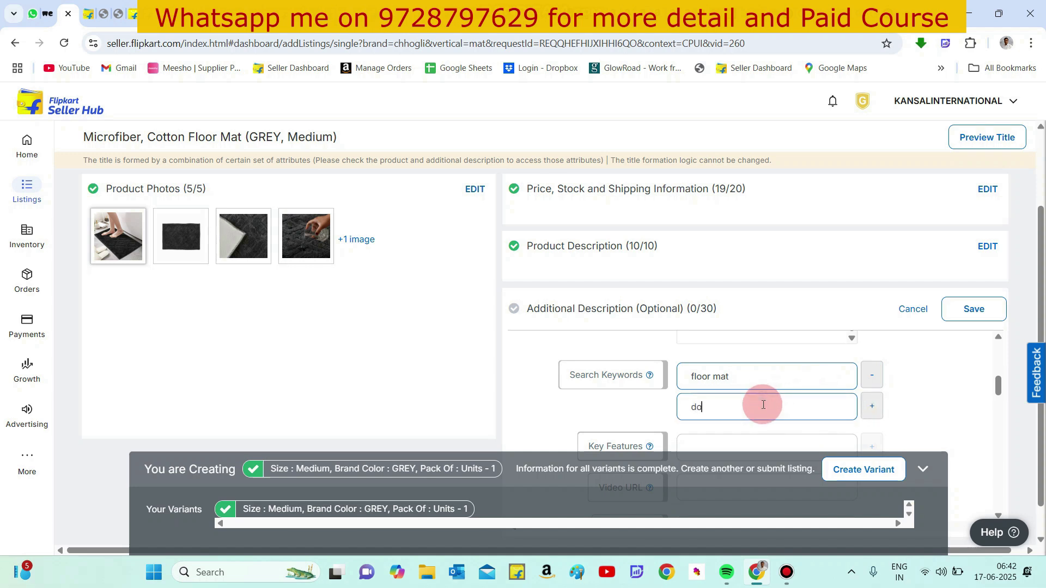
{"action": "type", "text": "ormat"}
{"action": "left_click", "coordinate": [871, 406]}
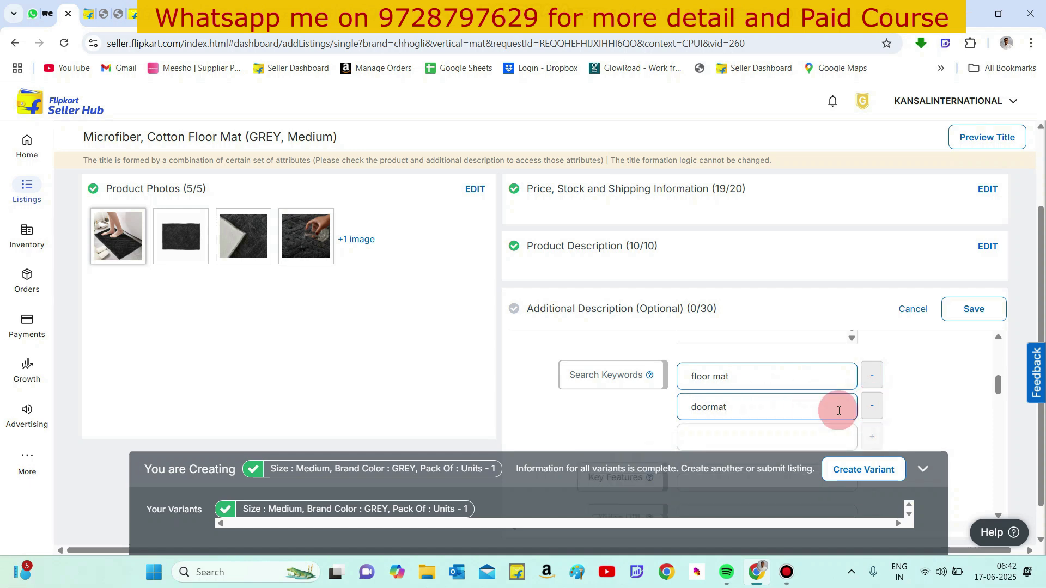
- Add bathroom mat as a third search keyword and open a fourth keyword field
{"action": "left_click", "coordinate": [779, 430]}
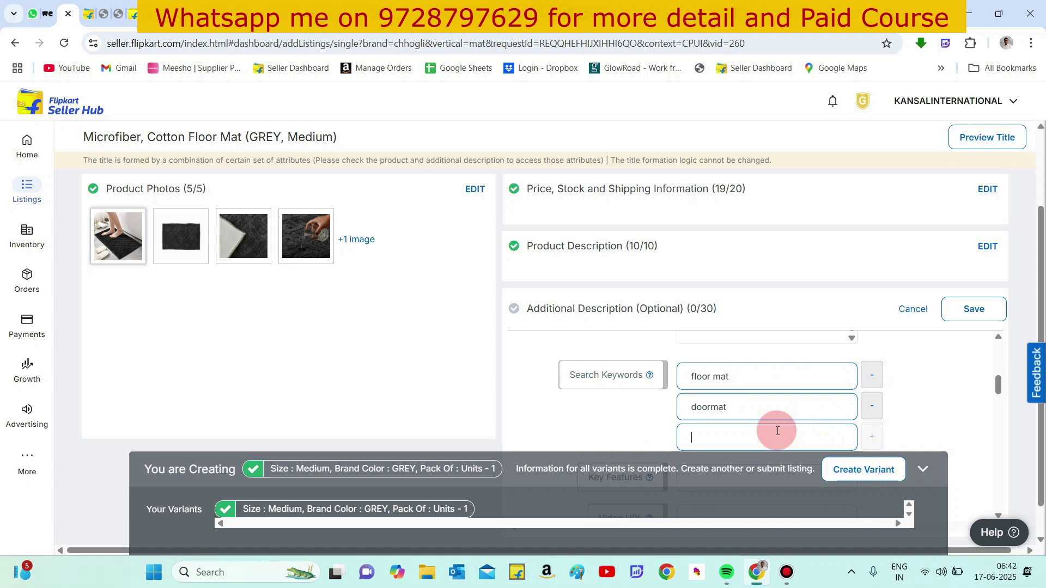
{"action": "type", "text": "bat"}
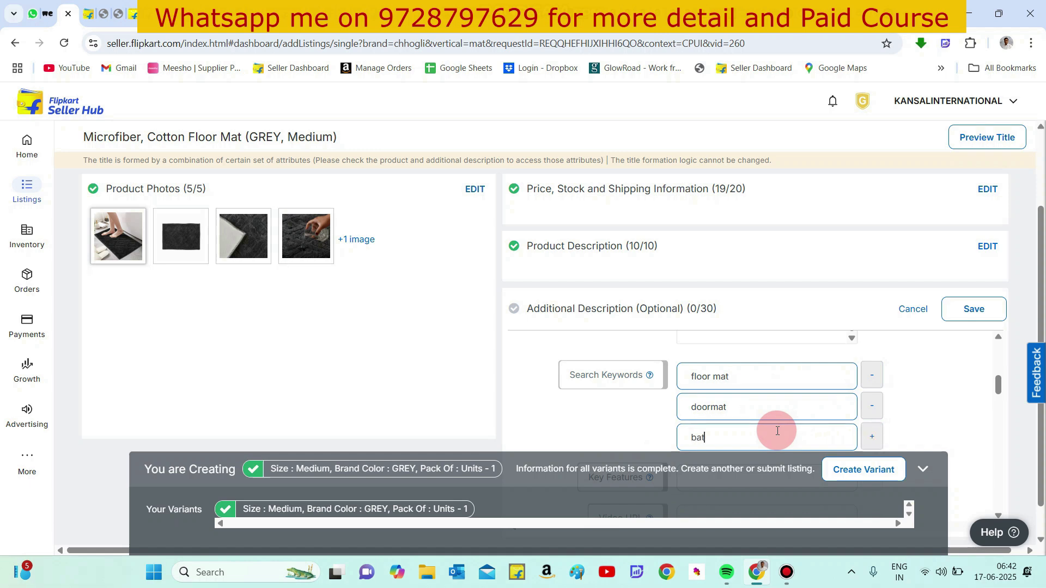
{"action": "type", "text": "hroom mat"}
{"action": "scroll", "coordinate": [778, 430], "scroll_direction": "down", "scroll_amount": 2}
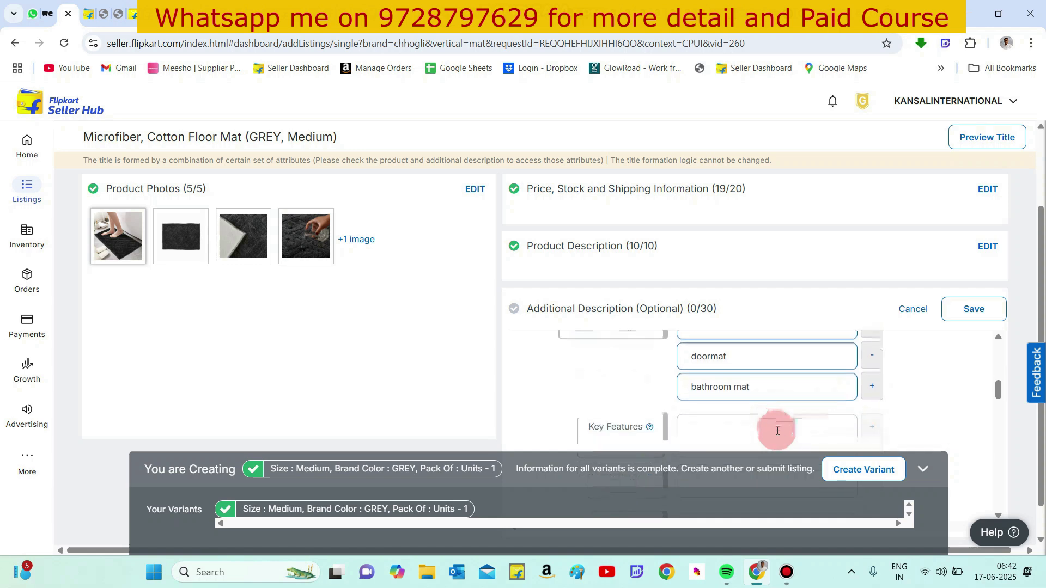
{"action": "left_click", "coordinate": [875, 371]}
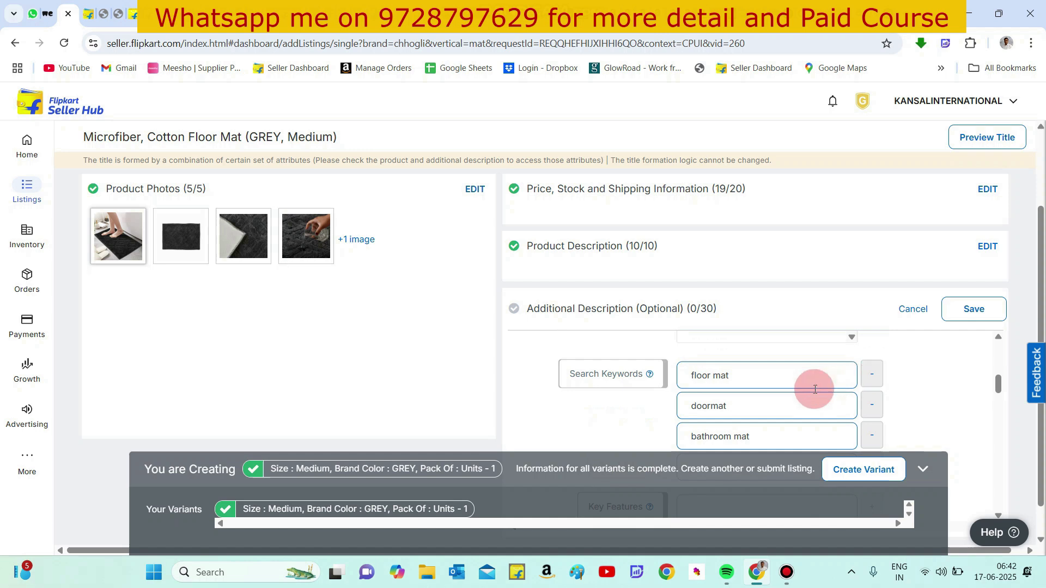
{"action": "scroll", "coordinate": [777, 399], "scroll_direction": "down", "scroll_amount": 2}
{"action": "left_click", "coordinate": [729, 372]}
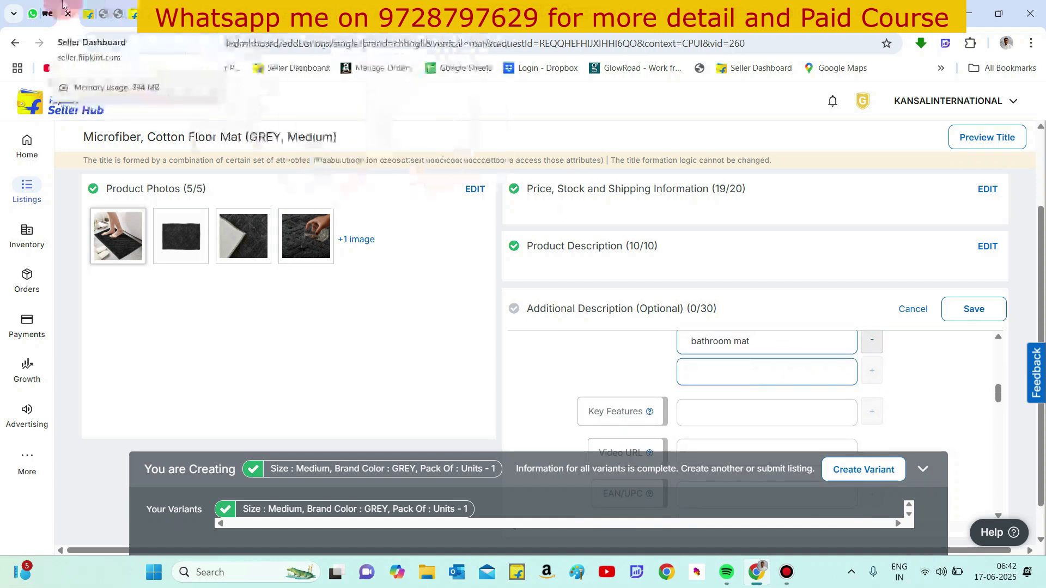
- Switch to the Flipkart store tab and search bathmat to review keyword suggestions
{"action": "left_click", "coordinate": [132, 8]}
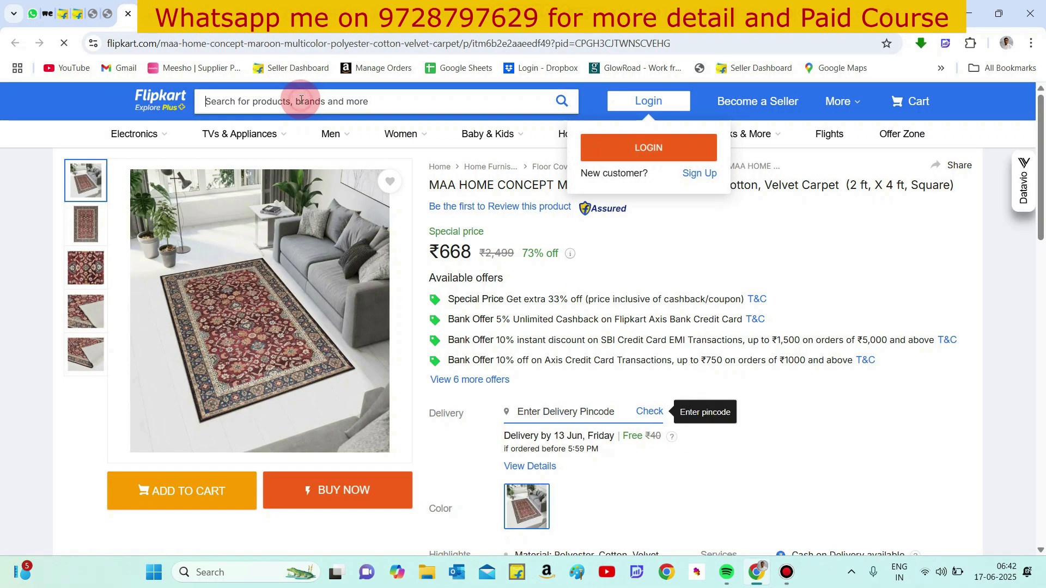
{"action": "left_click", "coordinate": [300, 101]}
{"action": "type", "text": "bath"}
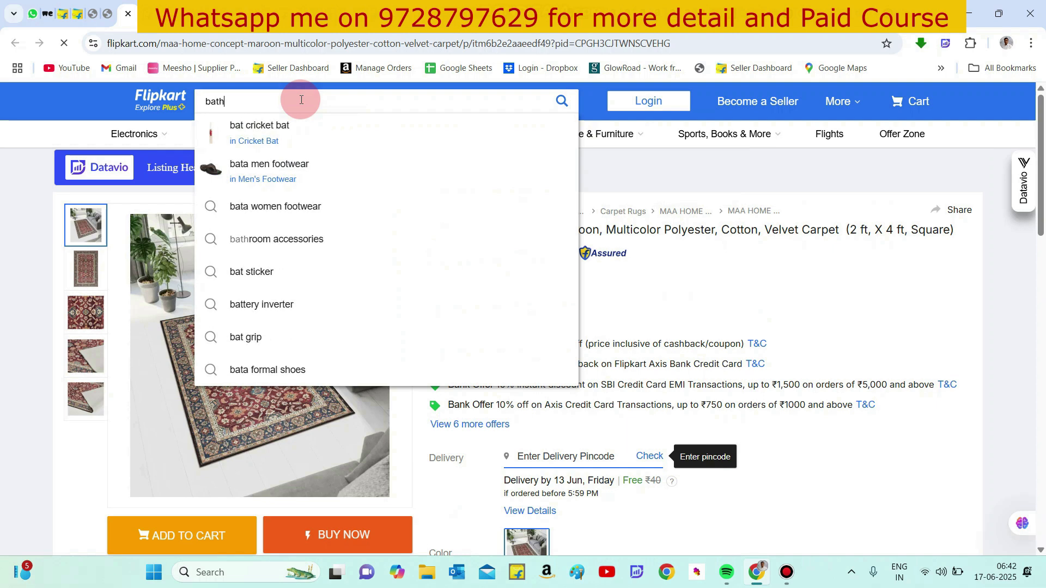
{"action": "type", "text": "mat"}
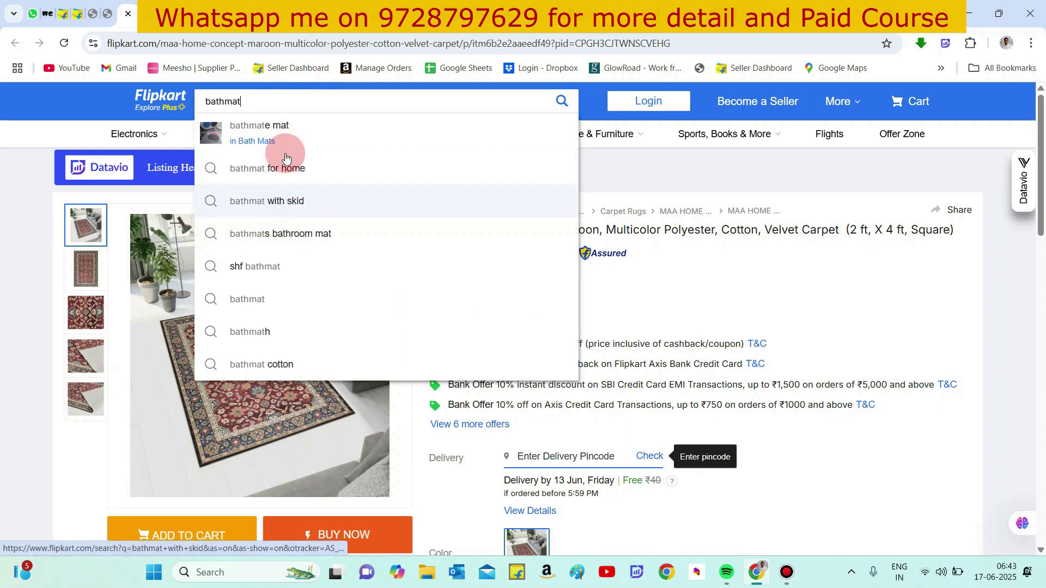
- Pick the anti skid bathmat suggestion in the Flipkart store search and paste it as the fourth search keyword
{"action": "left_click", "coordinate": [282, 201]}
{"action": "left_click", "coordinate": [294, 100]}
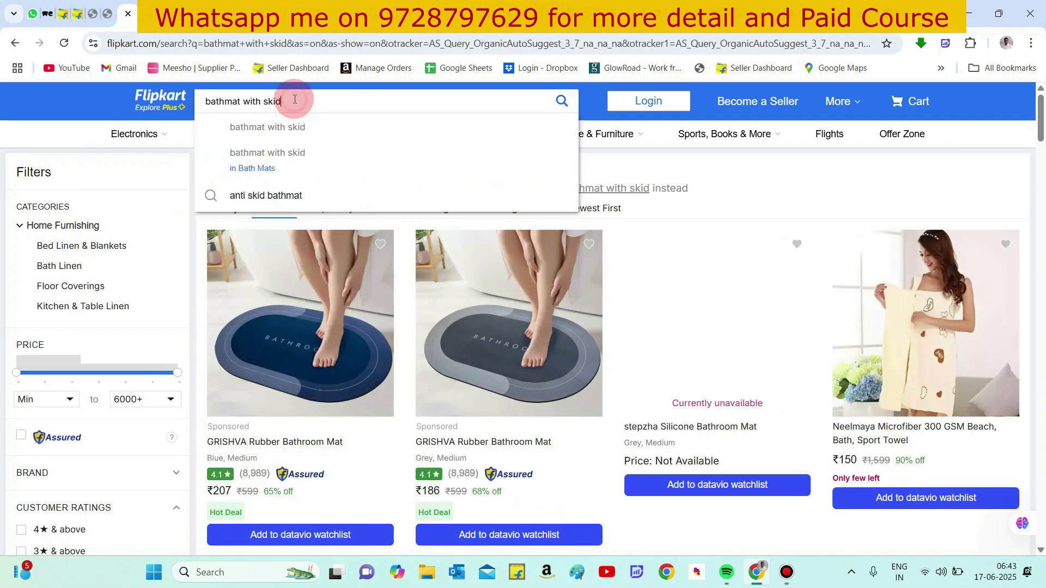
{"action": "triple_click", "coordinate": [295, 101]}
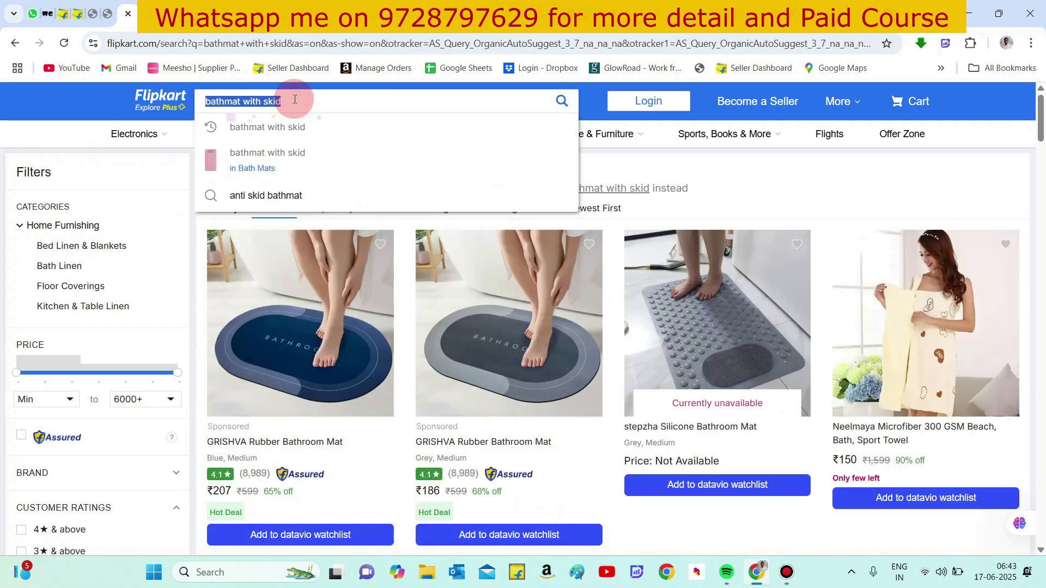
{"action": "left_click", "coordinate": [289, 195]}
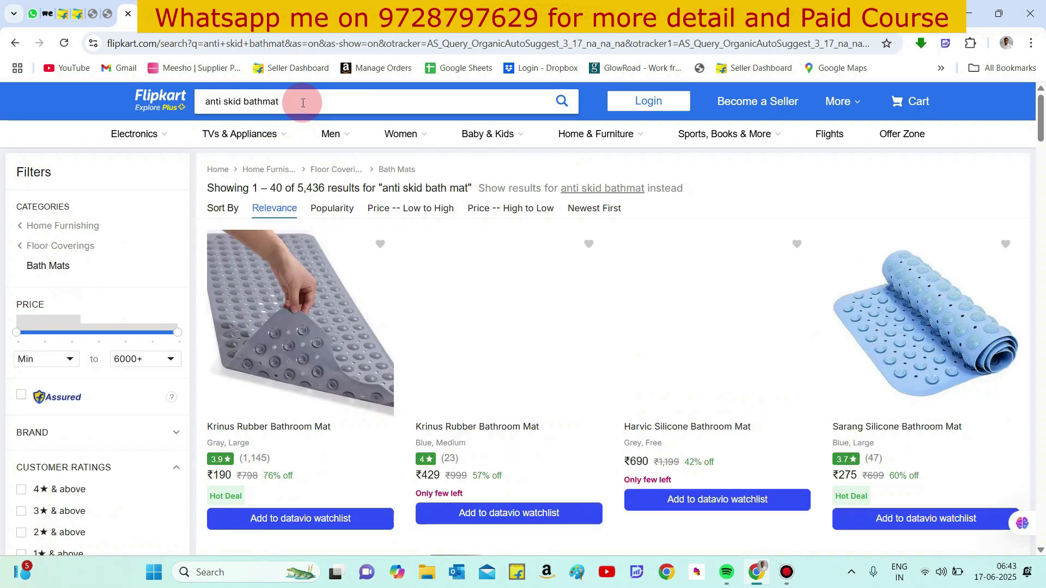
{"action": "left_click", "coordinate": [303, 102]}
{"action": "triple_click", "coordinate": [303, 103]}
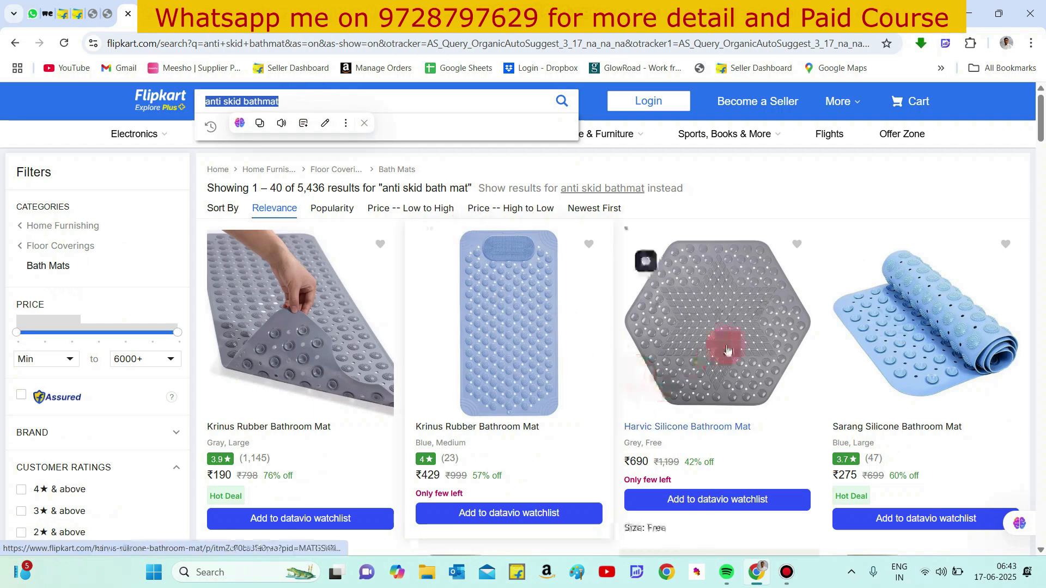
{"action": "left_click", "coordinate": [63, 13]}
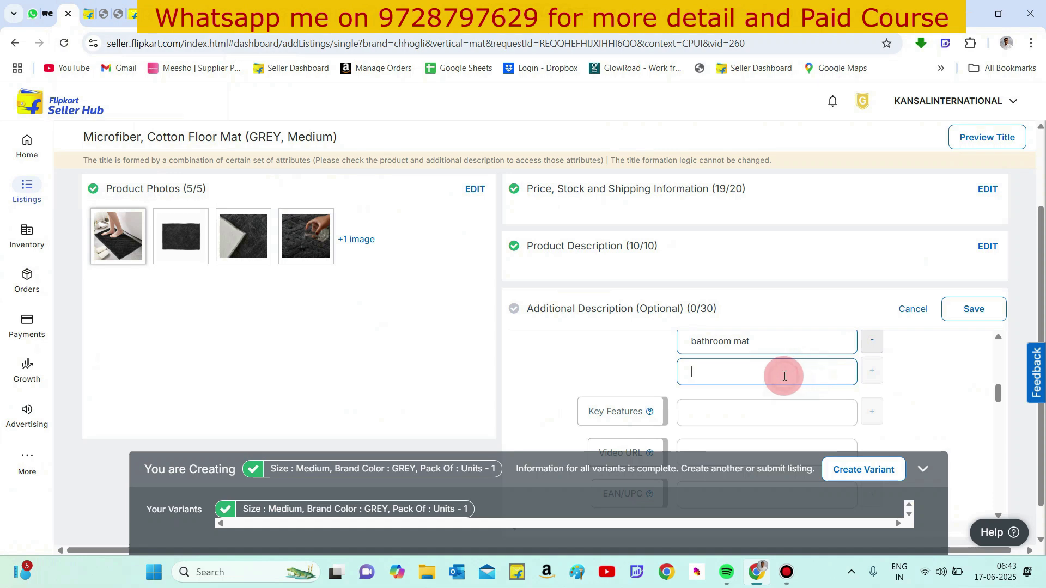
{"action": "type", "text": "anti skid bathmat"}
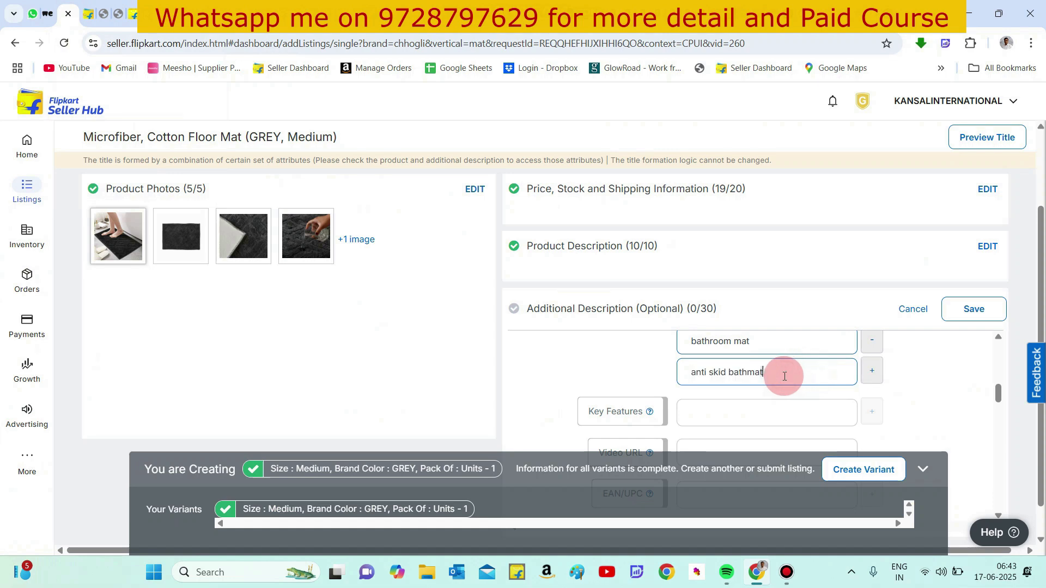
- Add Anti Skid and Machine washable as key features and open a third key feature field
{"action": "scroll", "coordinate": [933, 368], "scroll_direction": "down", "scroll_amount": 1}
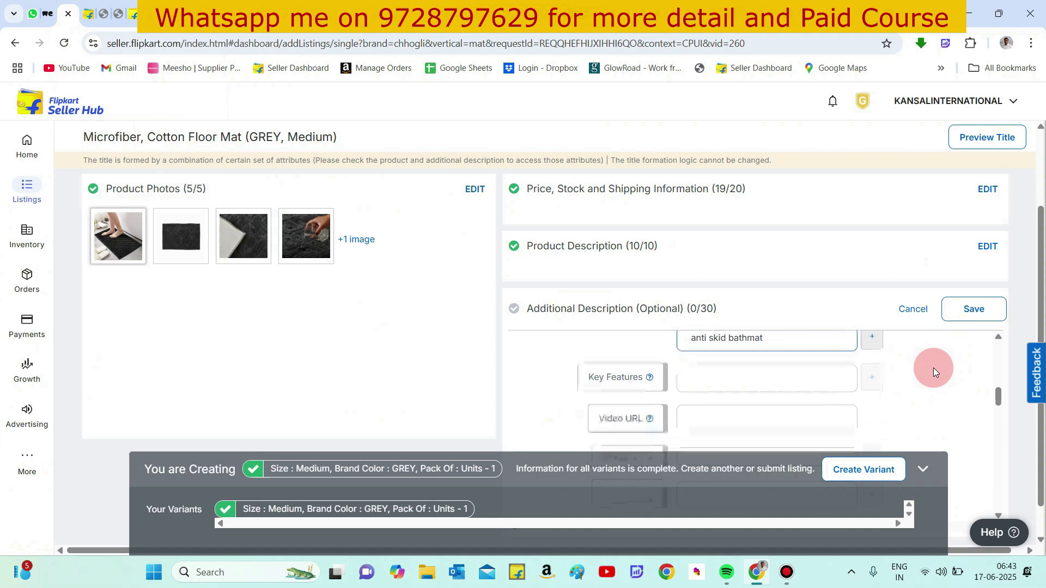
{"action": "left_click", "coordinate": [747, 361]}
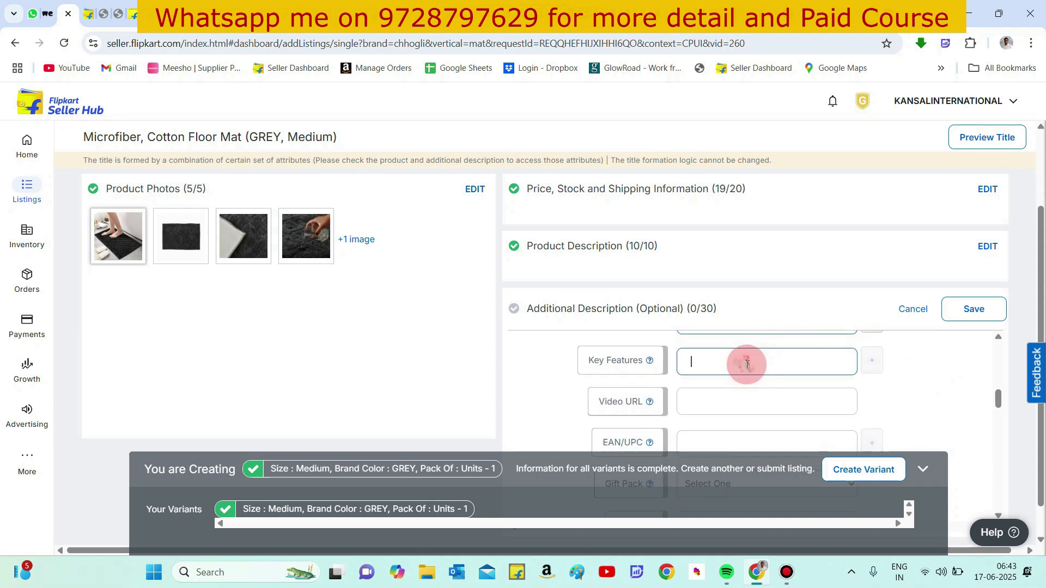
{"action": "type", "text": "Anti"}
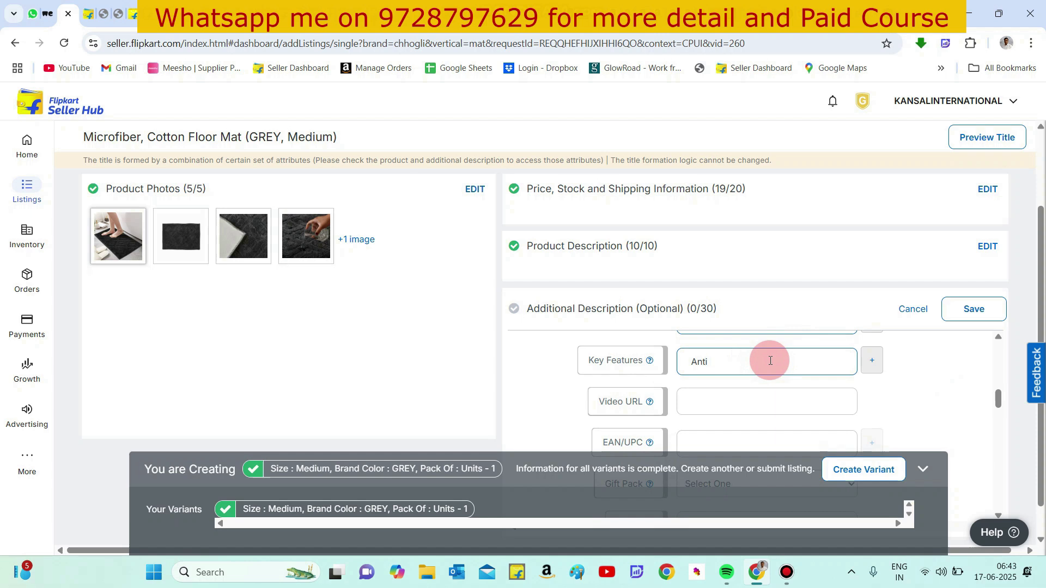
{"action": "type", "text": " Skid"}
{"action": "left_click", "coordinate": [872, 360]}
{"action": "left_click", "coordinate": [753, 399]}
{"action": "type", "text": "Machine"}
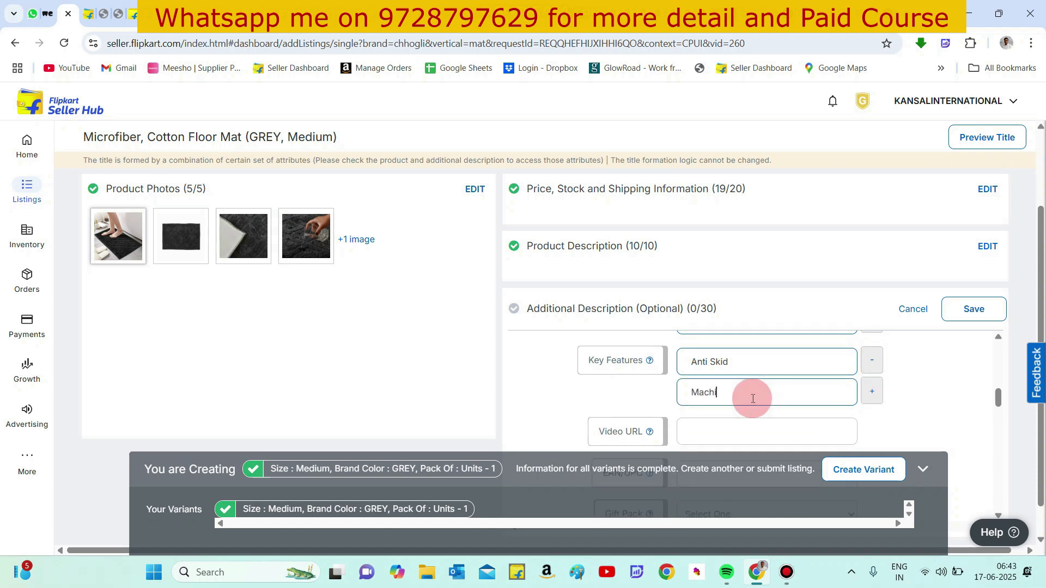
{"action": "type", "text": " washable"}
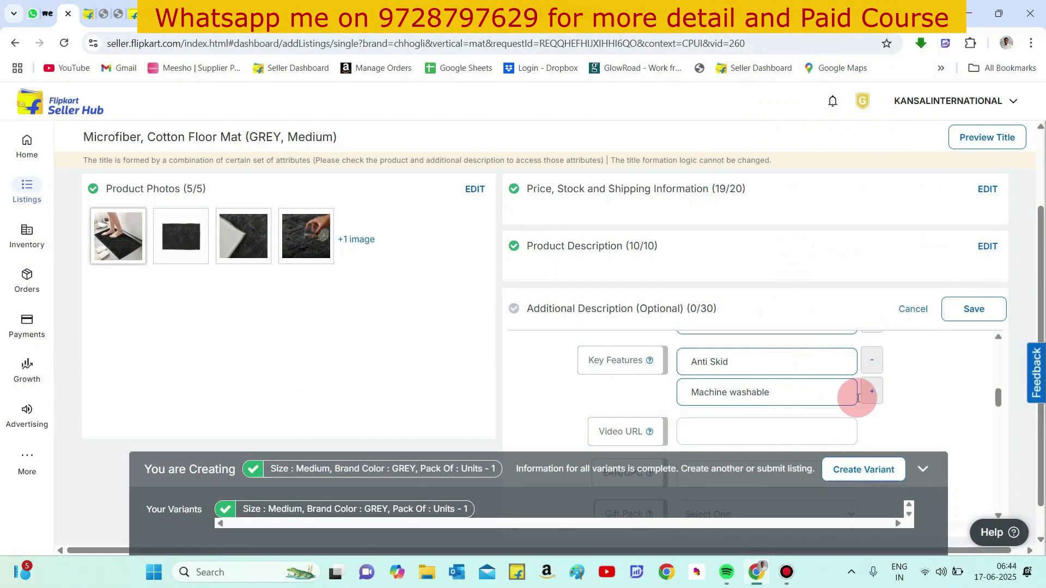
{"action": "left_click", "coordinate": [873, 395]}
- Enter Water Absorbent as the third key feature, correcting its spelling
{"action": "left_click", "coordinate": [766, 426]}
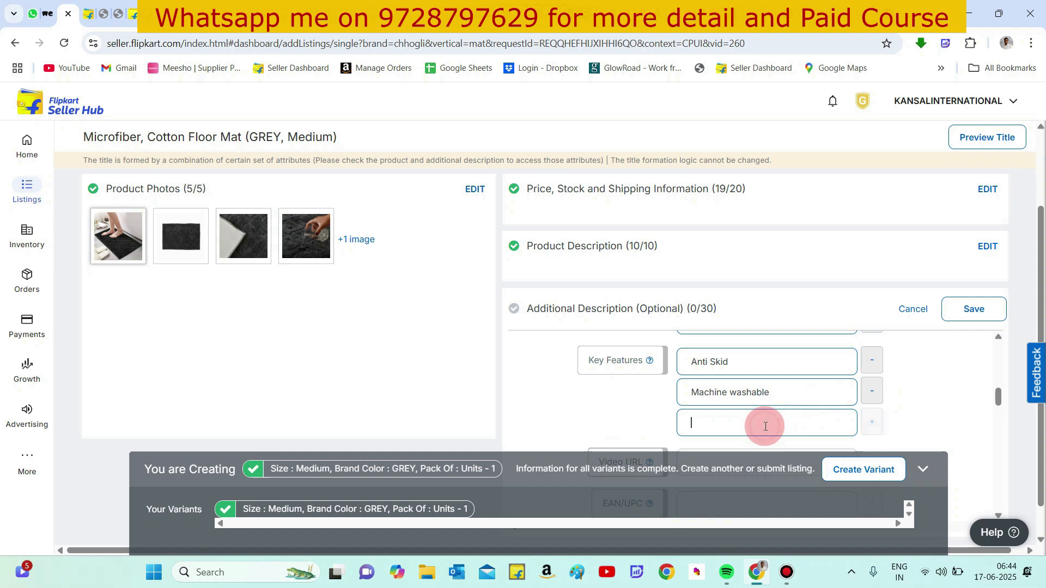
{"action": "type", "text": "Water"}
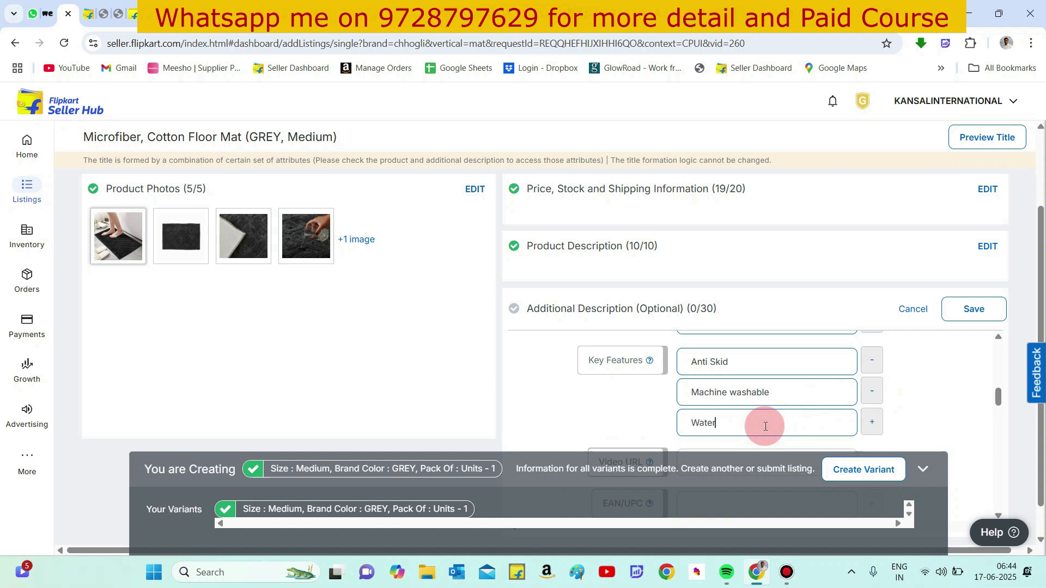
{"action": "type", "text": " Absurment"}
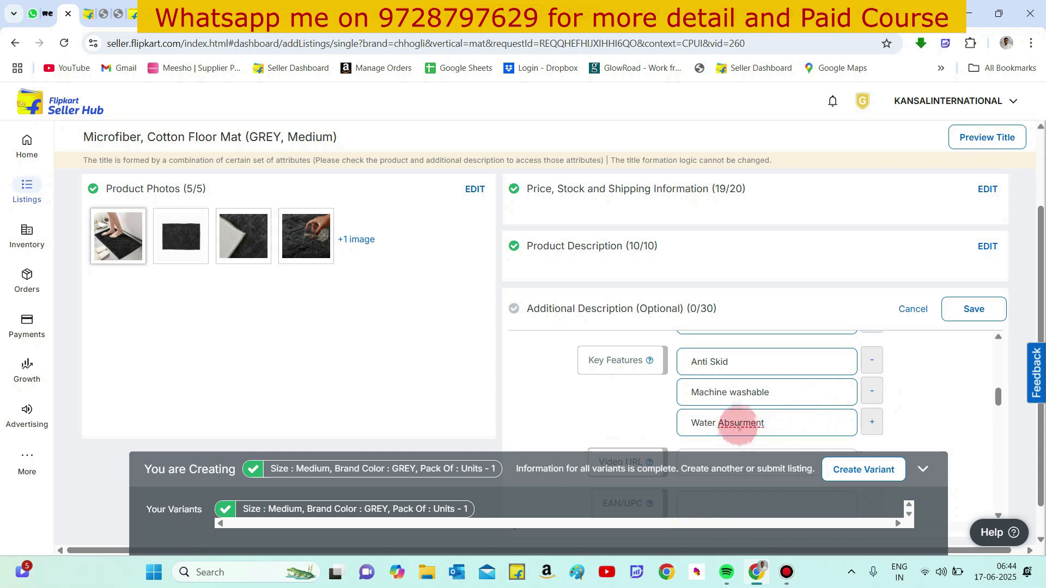
{"action": "right_click", "coordinate": [740, 427]}
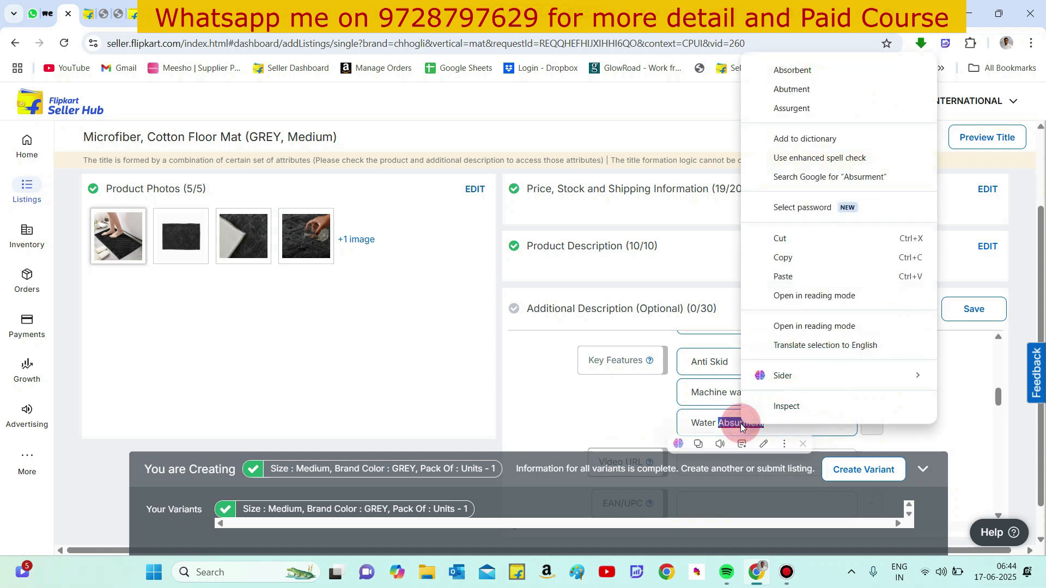
{"action": "left_click", "coordinate": [816, 73]}
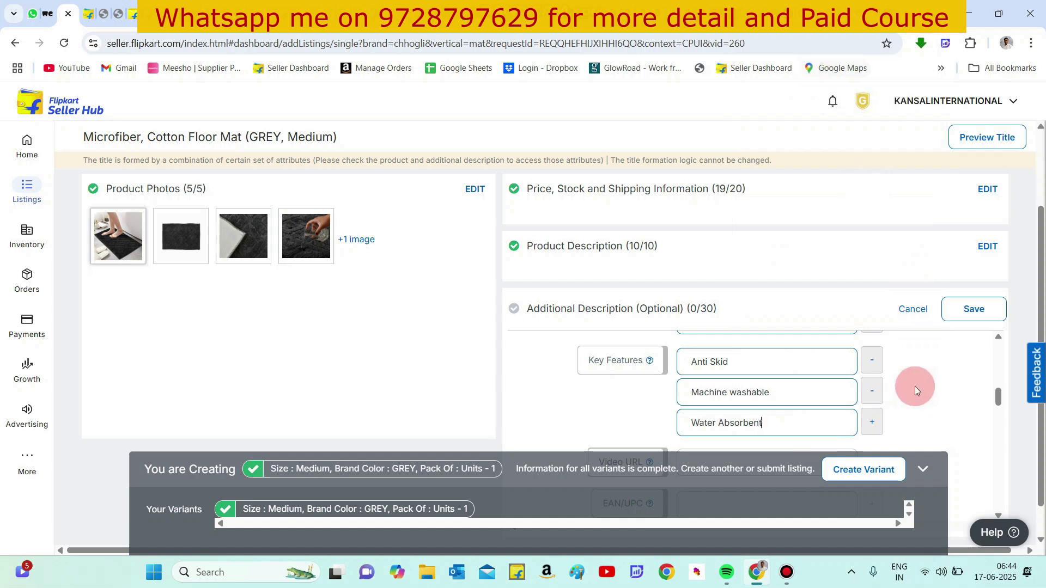
- Set the in-the-box sales package to 1 pc
{"action": "scroll", "coordinate": [801, 375], "scroll_direction": "down", "scroll_amount": 2}
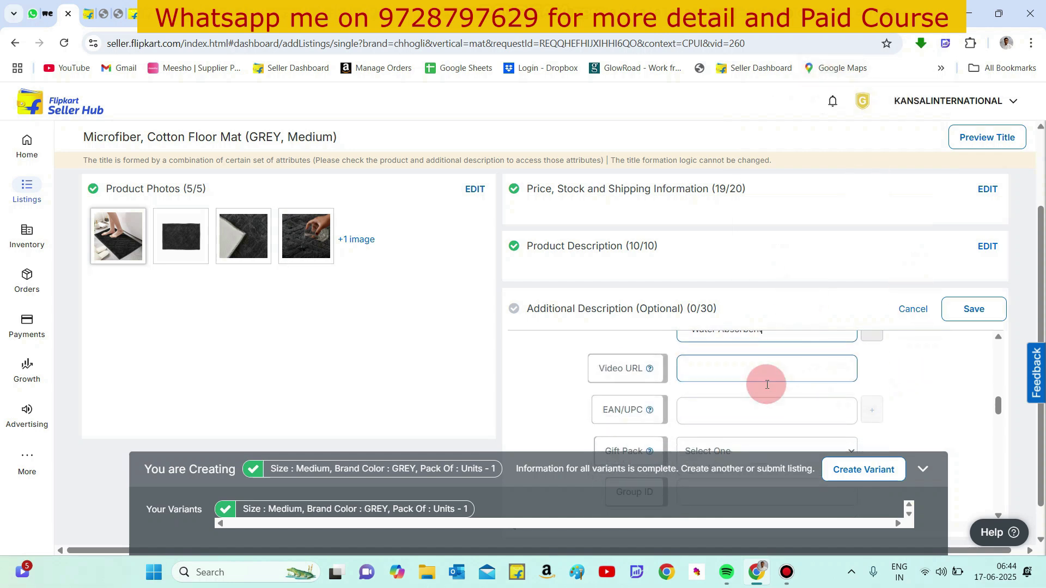
{"action": "left_click", "coordinate": [722, 369]}
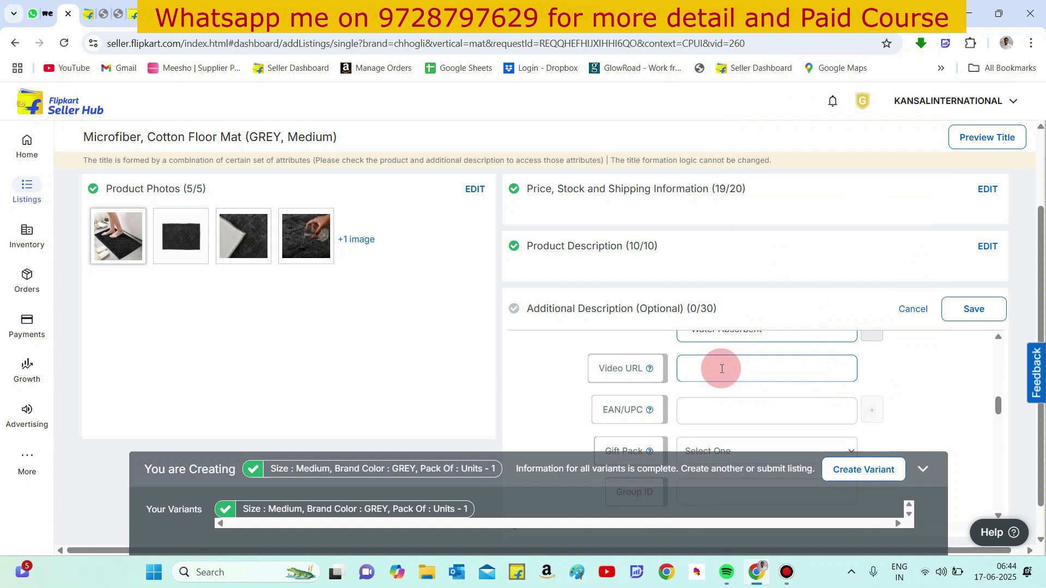
{"action": "scroll", "coordinate": [721, 371], "scroll_direction": "down", "scroll_amount": 4}
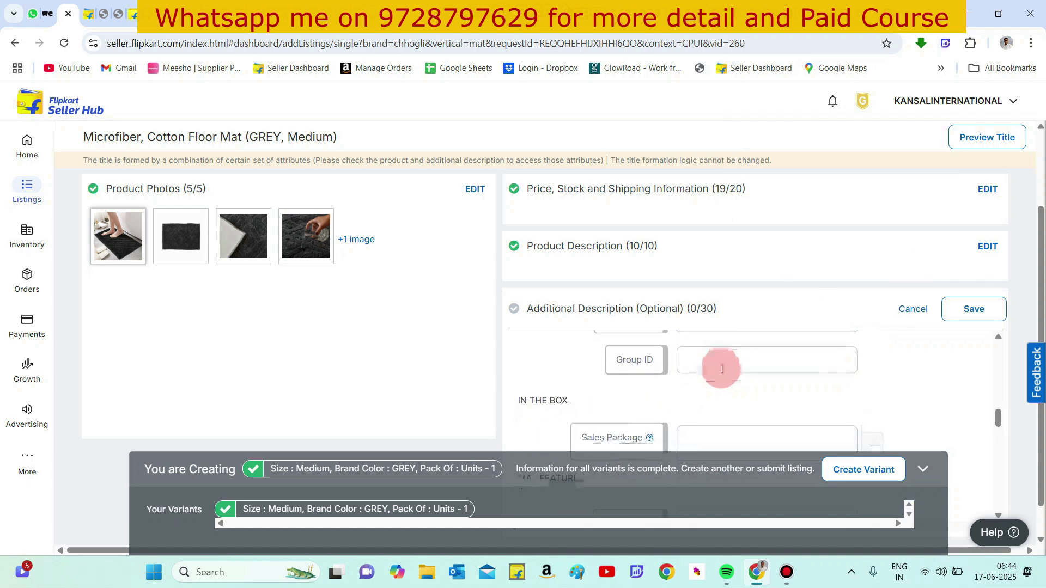
{"action": "left_click", "coordinate": [722, 370]}
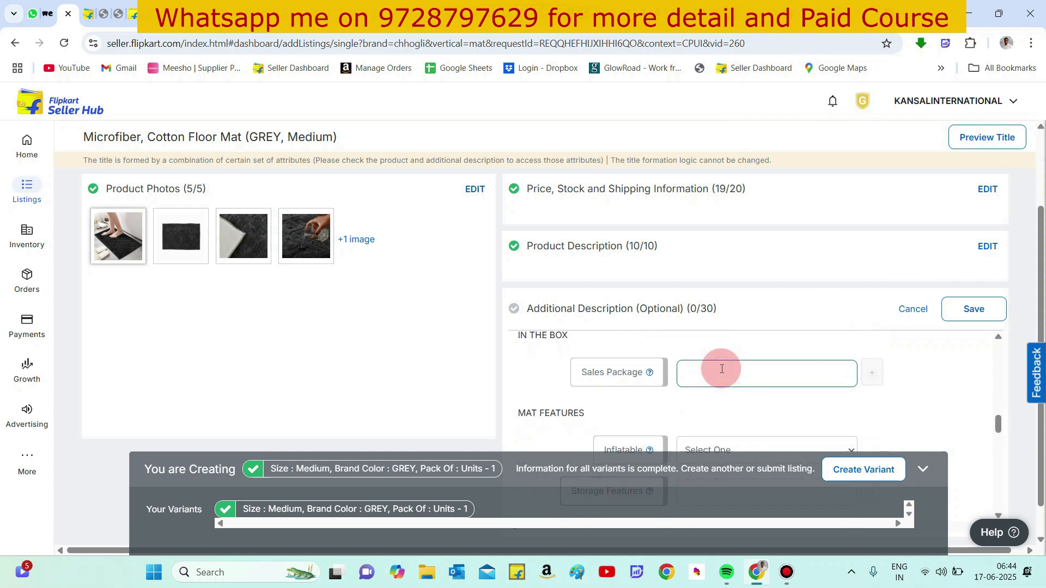
{"action": "type", "text": "1"}
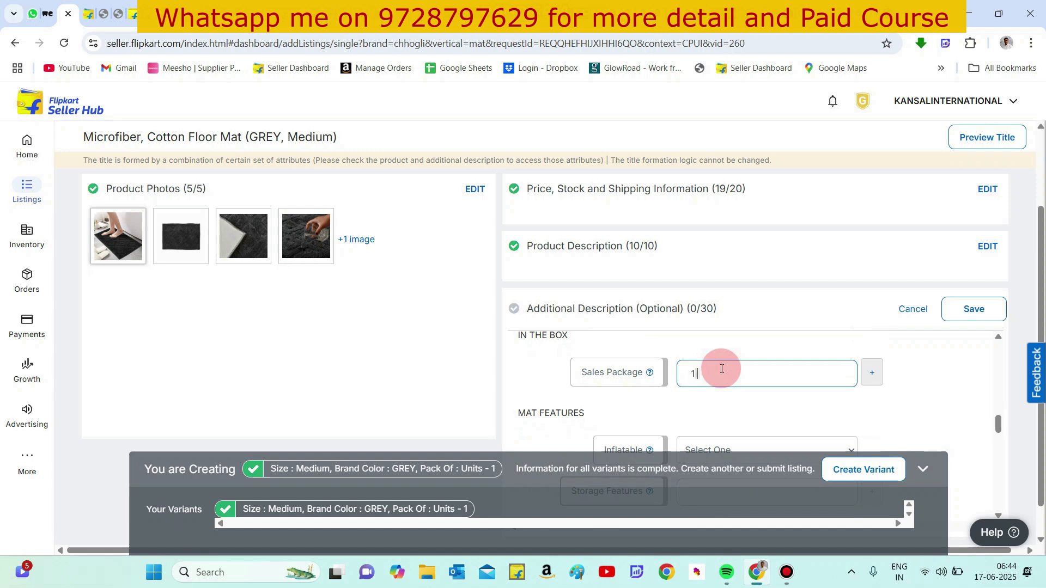
{"action": "type", "text": " pc"}
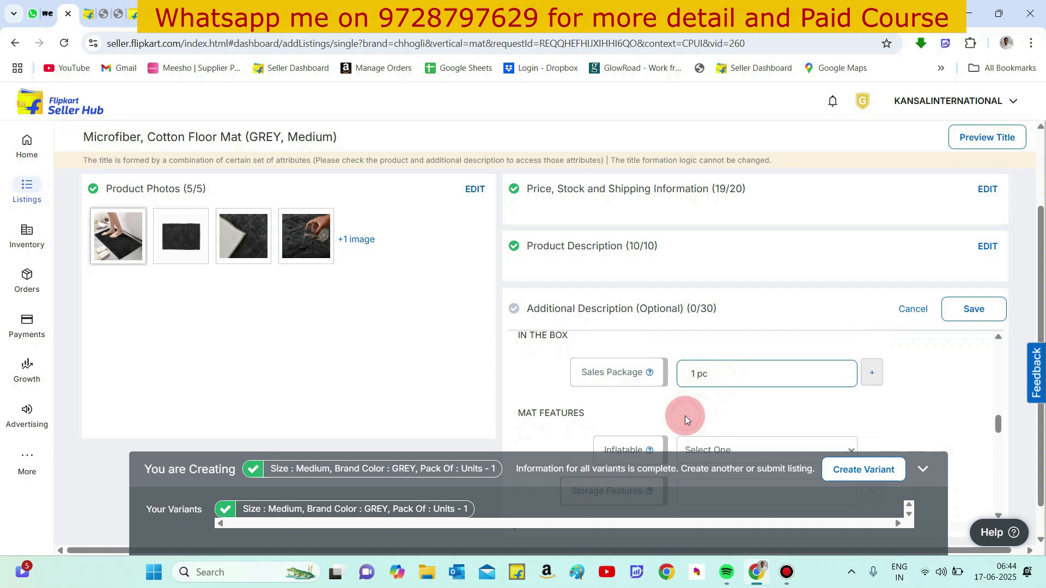
- Set the Cushioned bath mat feature to Yes
{"action": "scroll", "coordinate": [684, 417], "scroll_direction": "down", "scroll_amount": 2}
{"action": "left_click", "coordinate": [703, 402]}
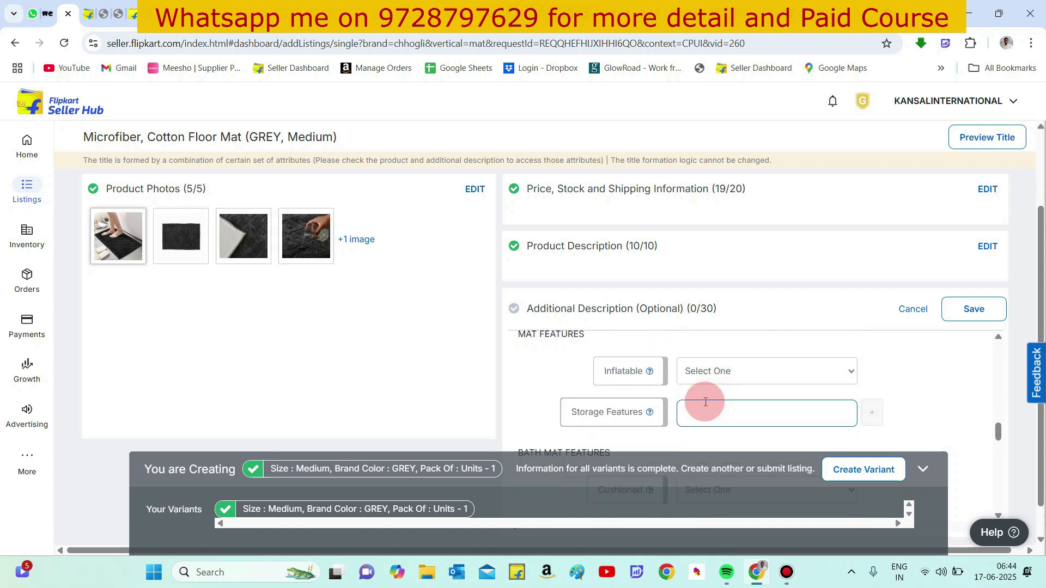
{"action": "left_click", "coordinate": [705, 402]}
{"action": "scroll", "coordinate": [705, 403], "scroll_direction": "down", "scroll_amount": 1}
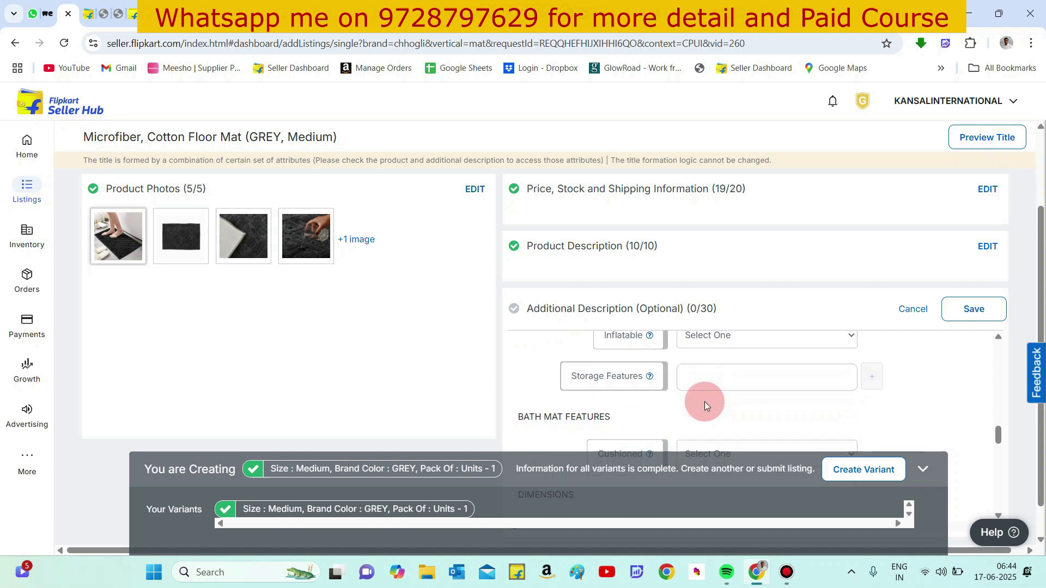
{"action": "scroll", "coordinate": [705, 401], "scroll_direction": "down", "scroll_amount": 2}
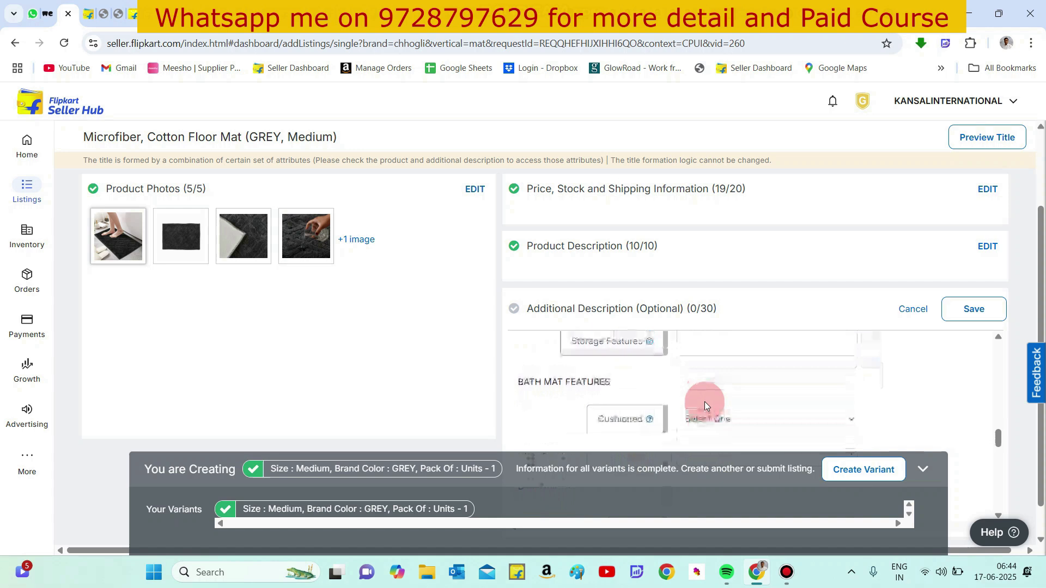
{"action": "scroll", "coordinate": [705, 401], "scroll_direction": "down", "scroll_amount": 1}
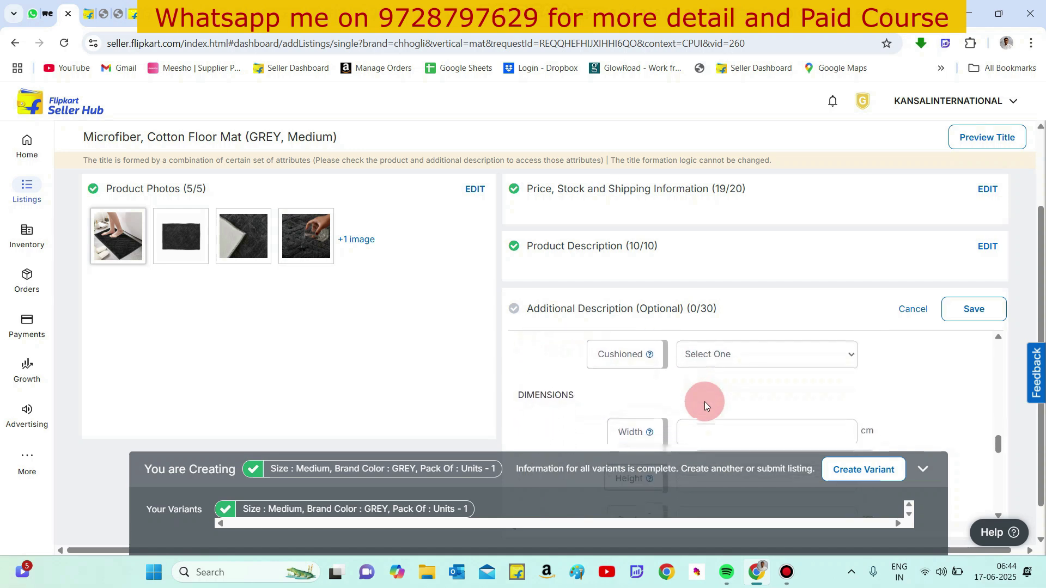
{"action": "left_click", "coordinate": [731, 353]}
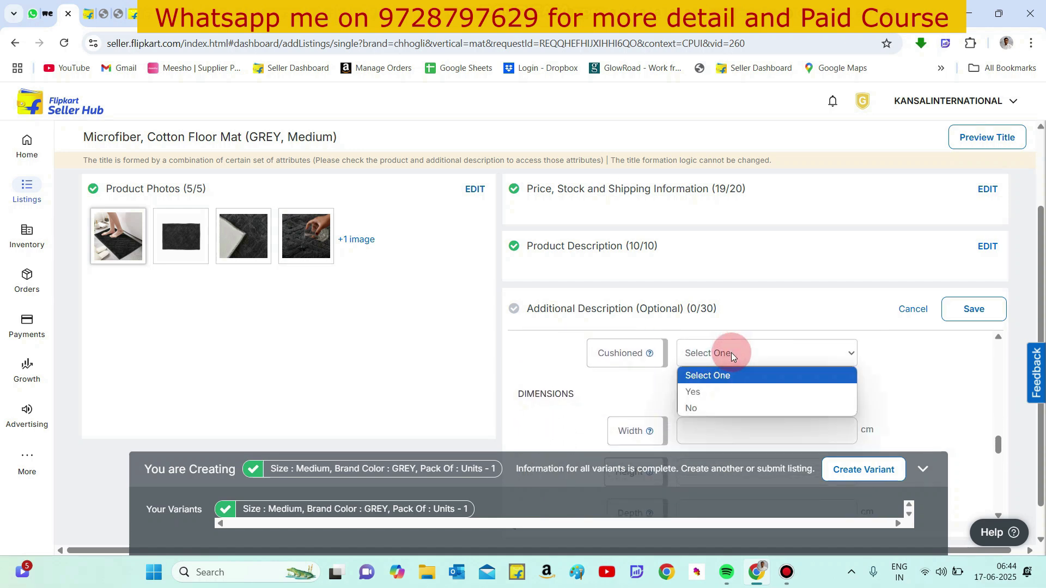
{"action": "left_click", "coordinate": [707, 392]}
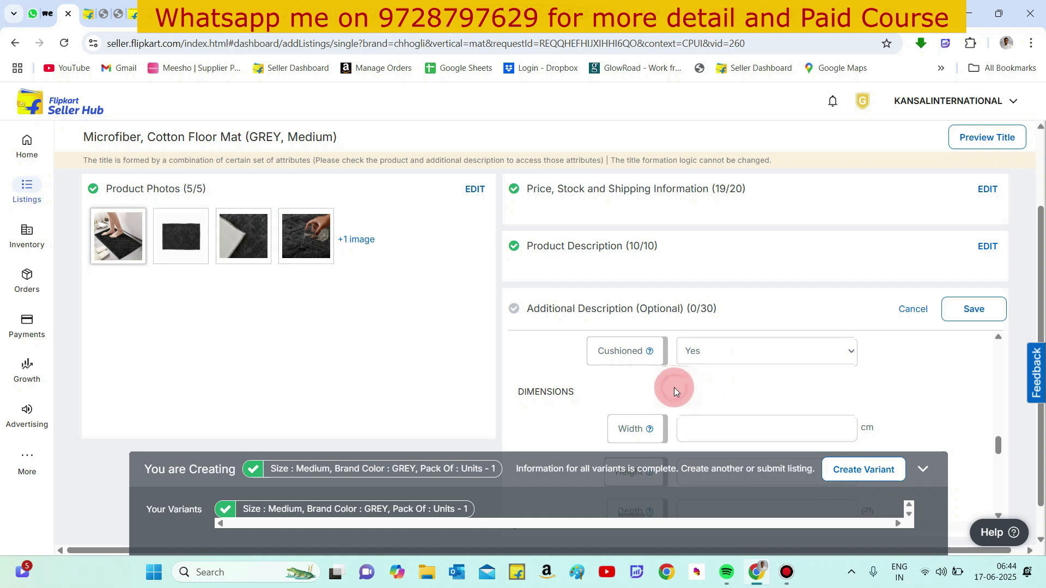
- Enter the mat dimensions as width 40 cm, height 60 cm and depth 2 cm
{"action": "scroll", "coordinate": [674, 387], "scroll_direction": "down", "scroll_amount": 2}
{"action": "left_click", "coordinate": [698, 362]}
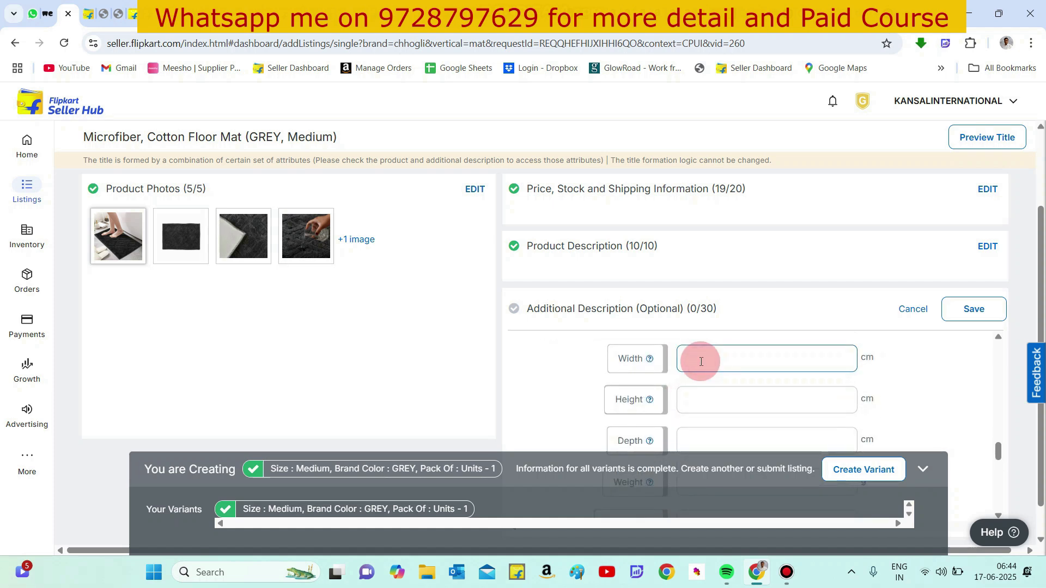
{"action": "type", "text": "40"}
{"action": "left_click", "coordinate": [698, 397]}
{"action": "type", "text": "60"}
{"action": "left_click", "coordinate": [691, 443]}
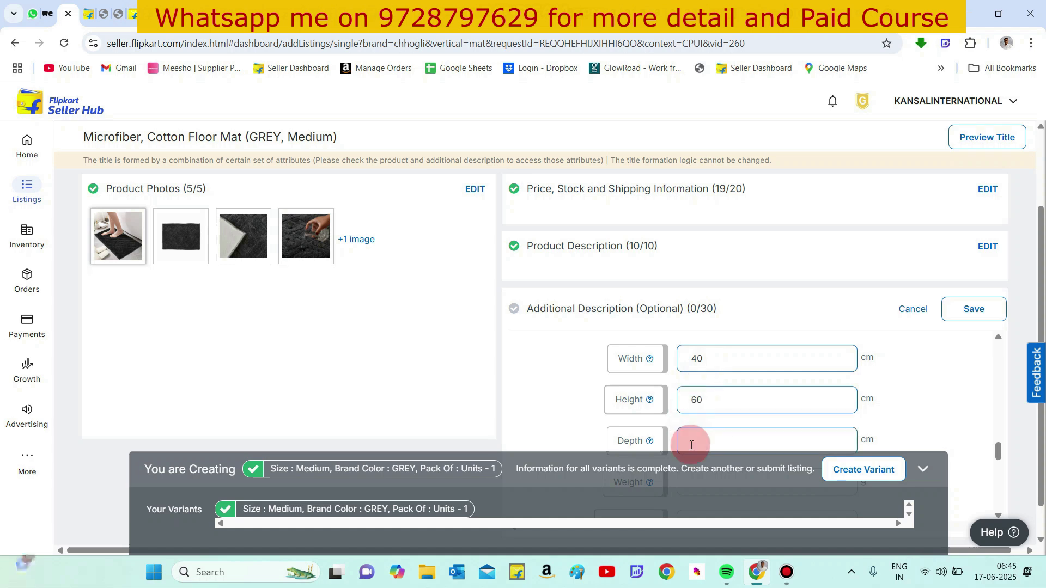
{"action": "type", "text": "2"}
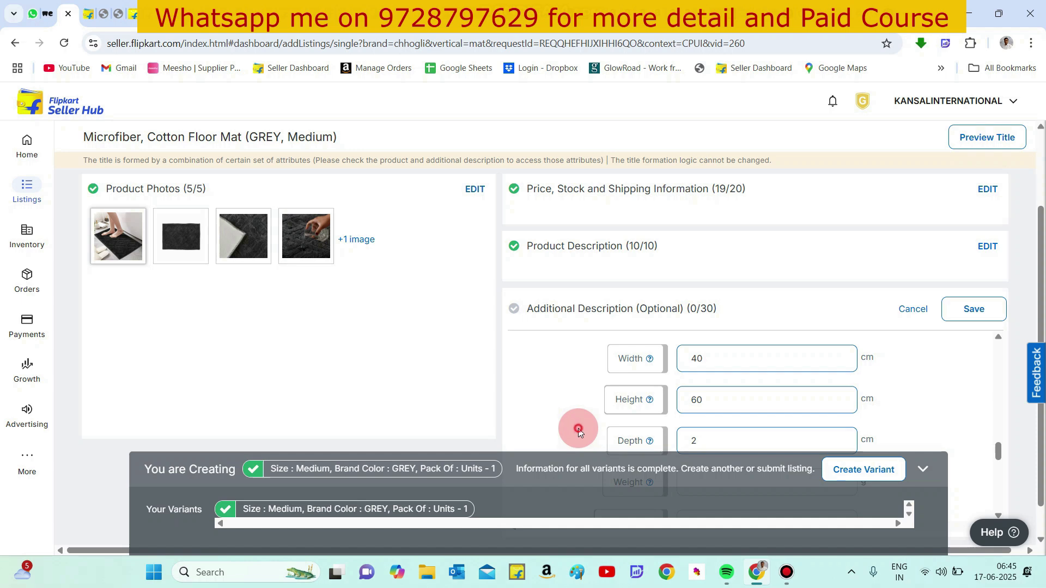
- Set the mat weight to 400 g
{"action": "scroll", "coordinate": [577, 428], "scroll_direction": "down", "scroll_amount": 1}
{"action": "scroll", "coordinate": [578, 428], "scroll_direction": "up", "scroll_amount": 2}
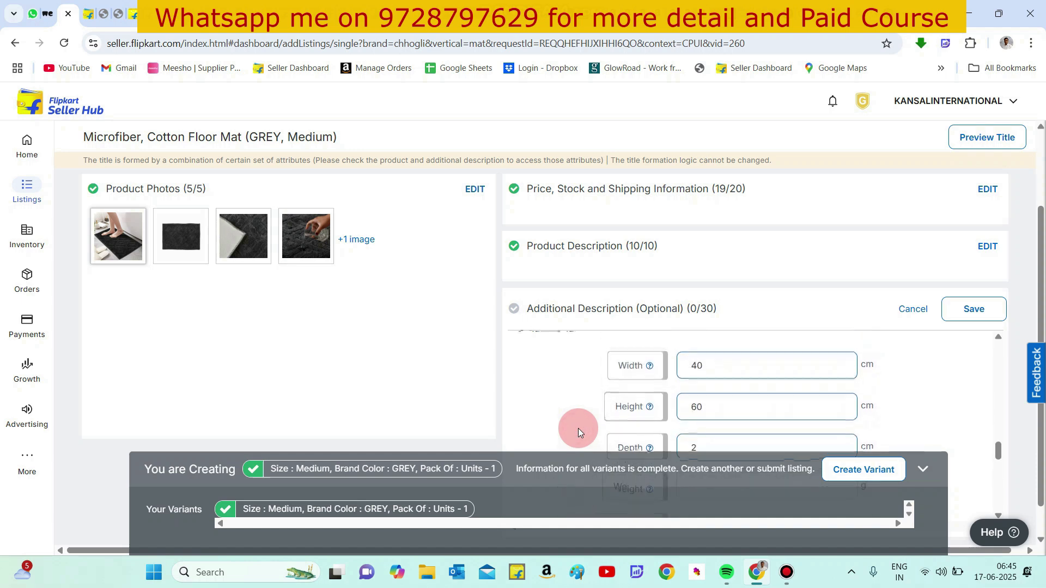
{"action": "scroll", "coordinate": [577, 428], "scroll_direction": "down", "scroll_amount": 1}
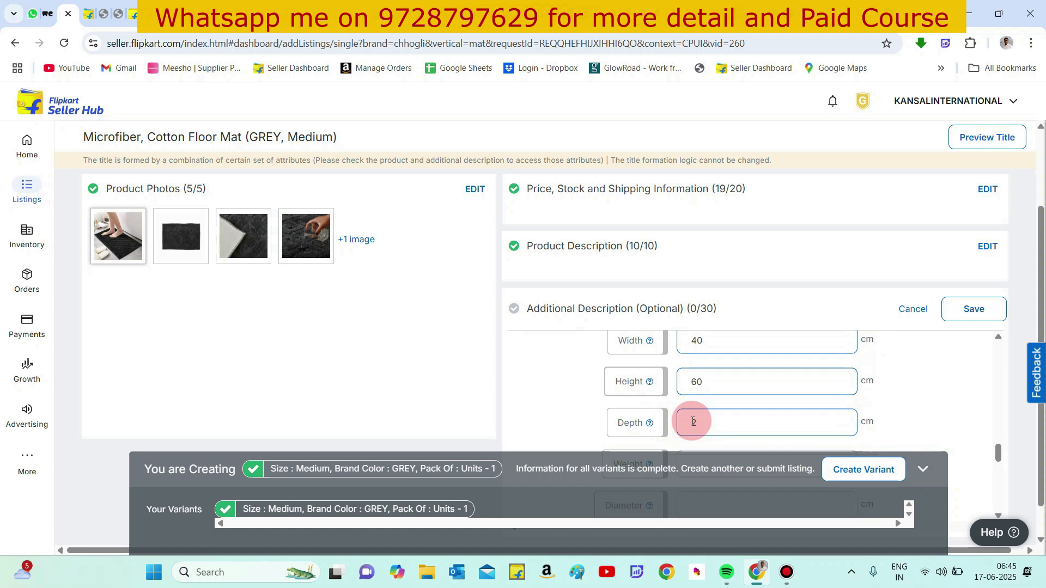
{"action": "scroll", "coordinate": [554, 420], "scroll_direction": "down", "scroll_amount": 2}
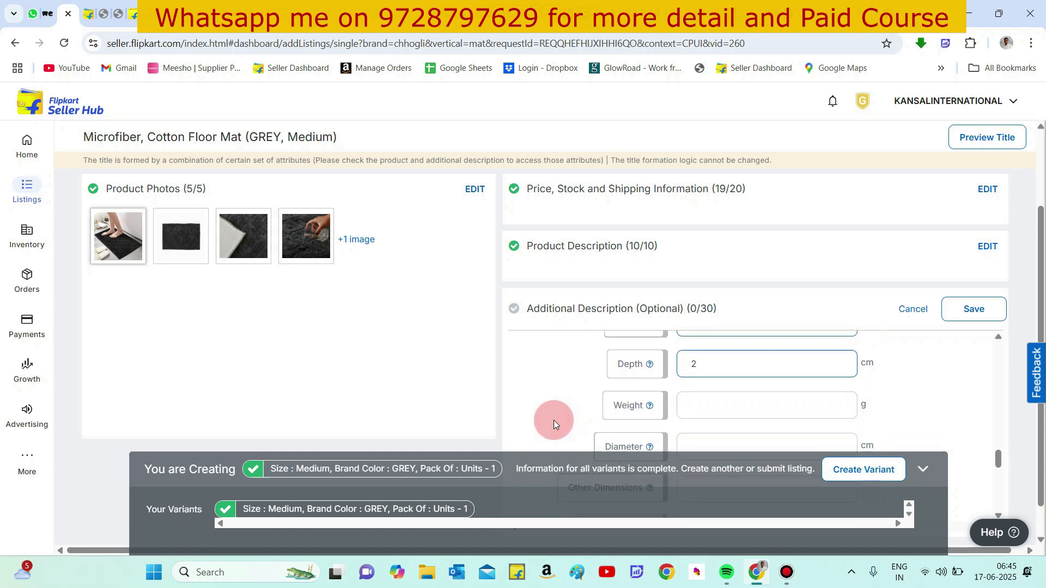
{"action": "left_click", "coordinate": [701, 385]}
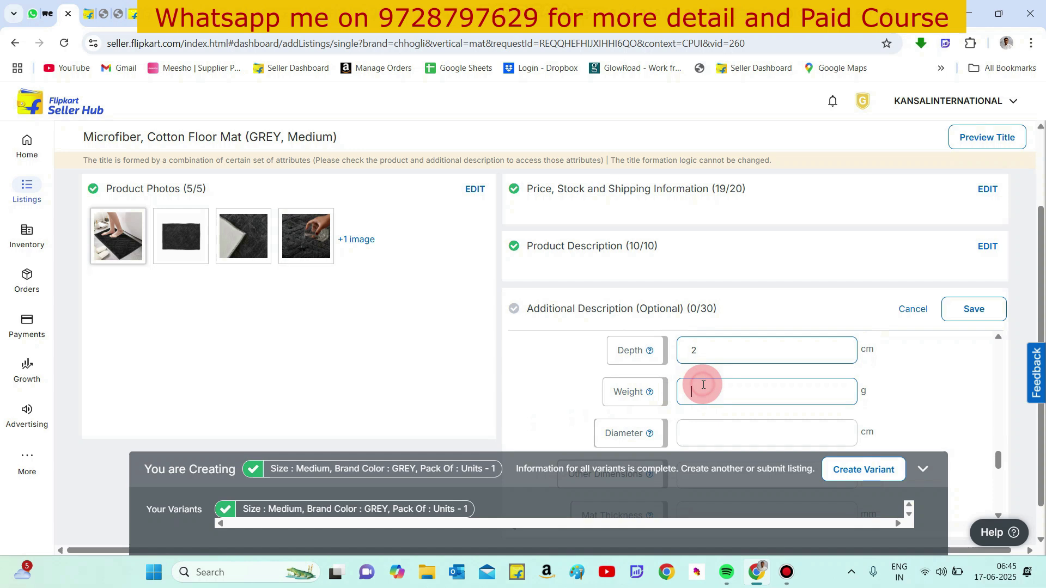
{"action": "type", "text": "400"}
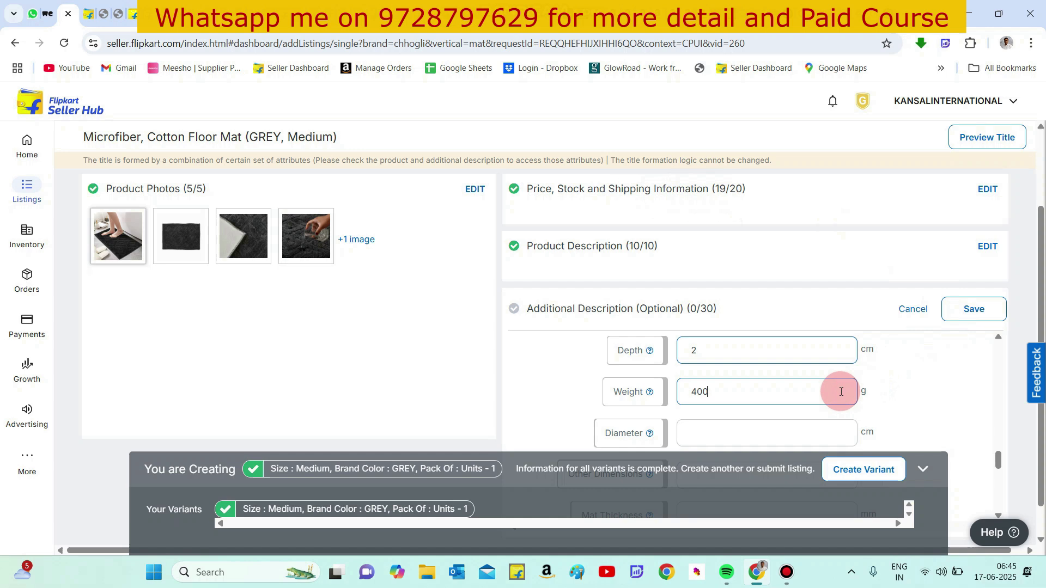
- Set the mat thickness to 20 mm
{"action": "scroll", "coordinate": [817, 396], "scroll_direction": "down", "scroll_amount": 1}
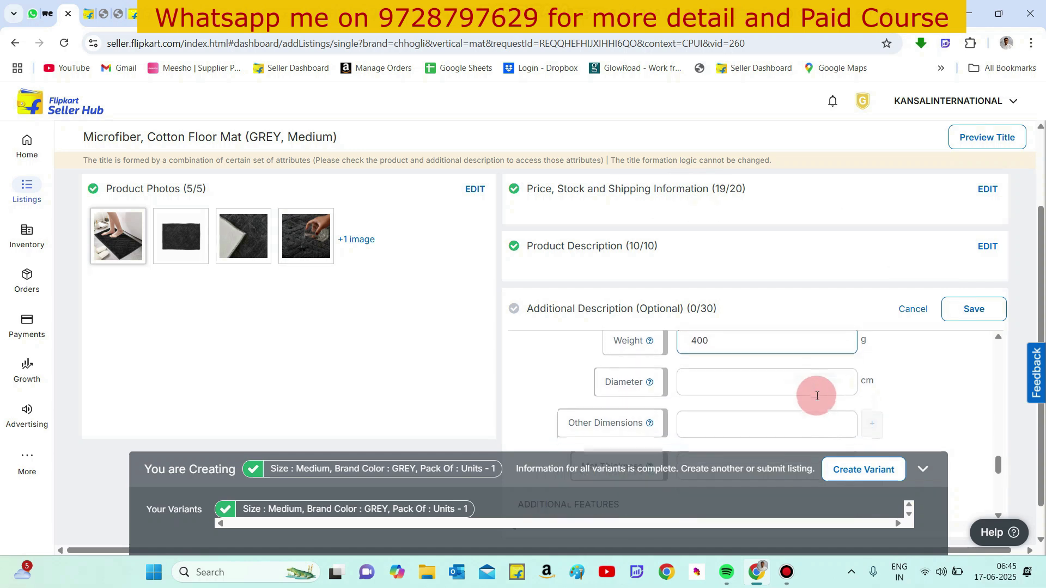
{"action": "left_click", "coordinate": [744, 388]}
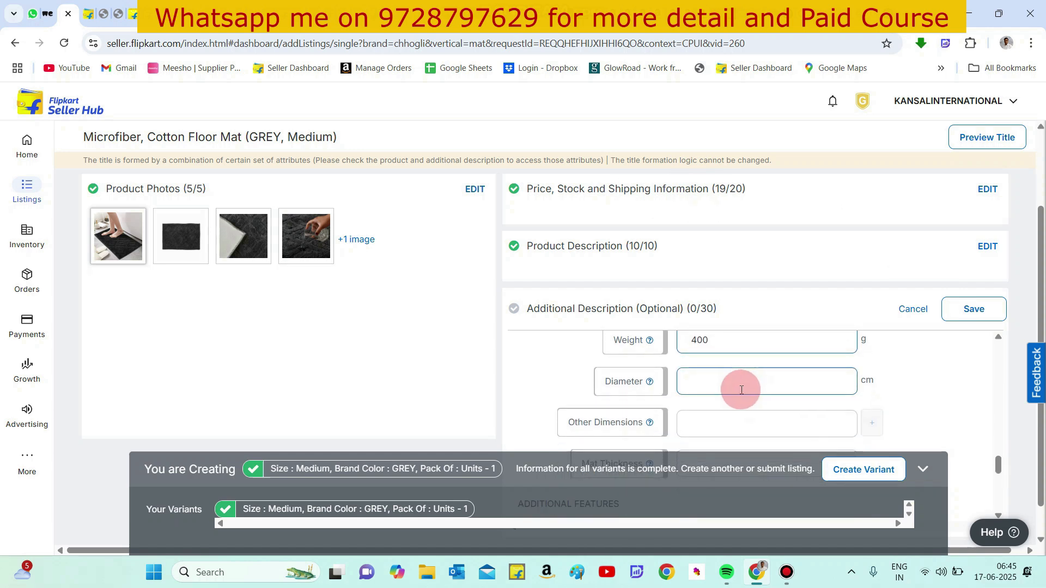
{"action": "scroll", "coordinate": [742, 390], "scroll_direction": "down", "scroll_amount": 2}
{"action": "left_click", "coordinate": [741, 390]}
{"action": "type", "text": "20"}
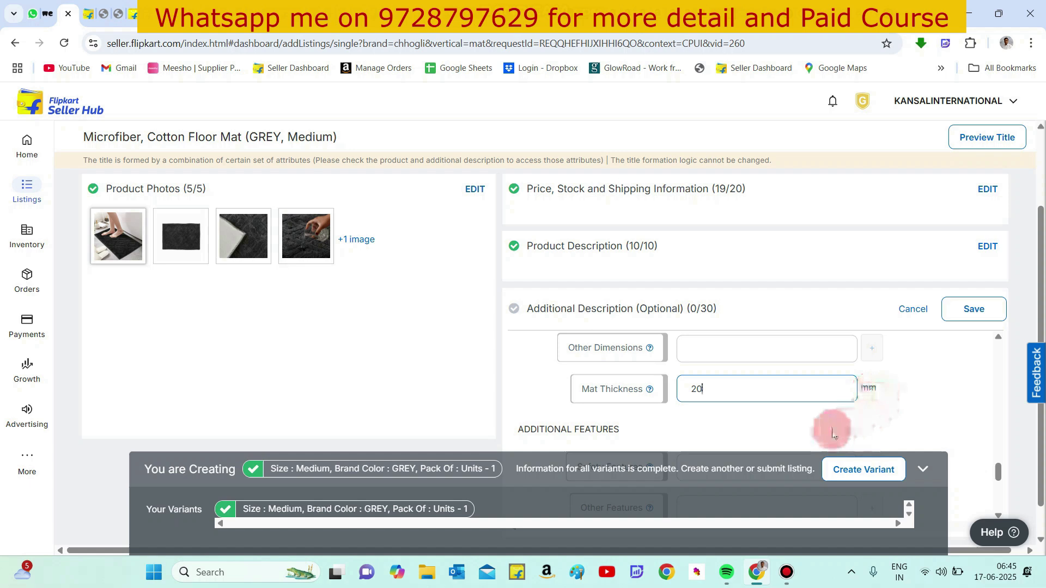
- Enter Anti Skid as the safety feature
{"action": "scroll", "coordinate": [819, 432], "scroll_direction": "down", "scroll_amount": 3}
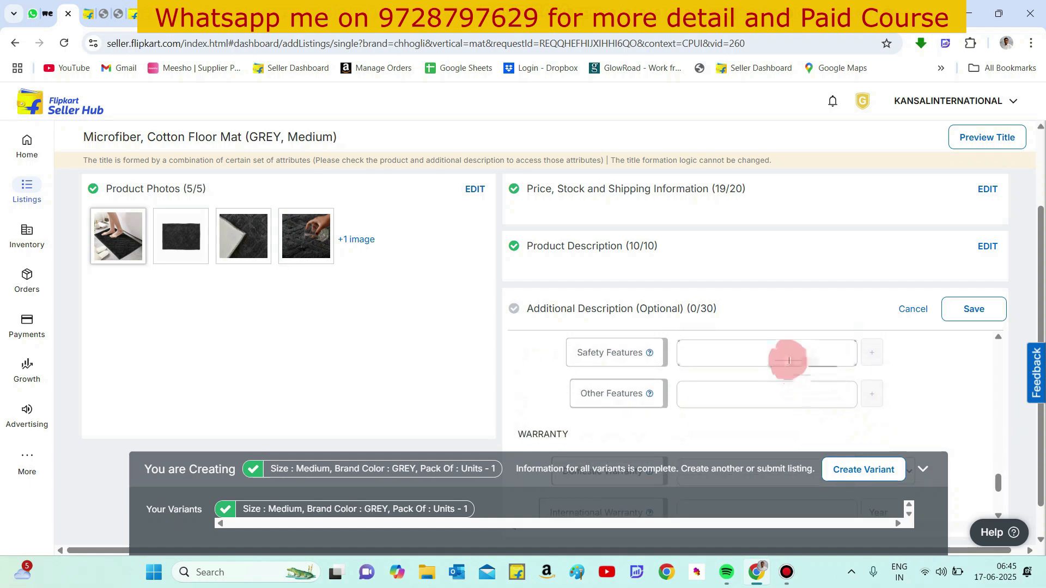
{"action": "left_click", "coordinate": [774, 349]}
{"action": "type", "text": "Anti"}
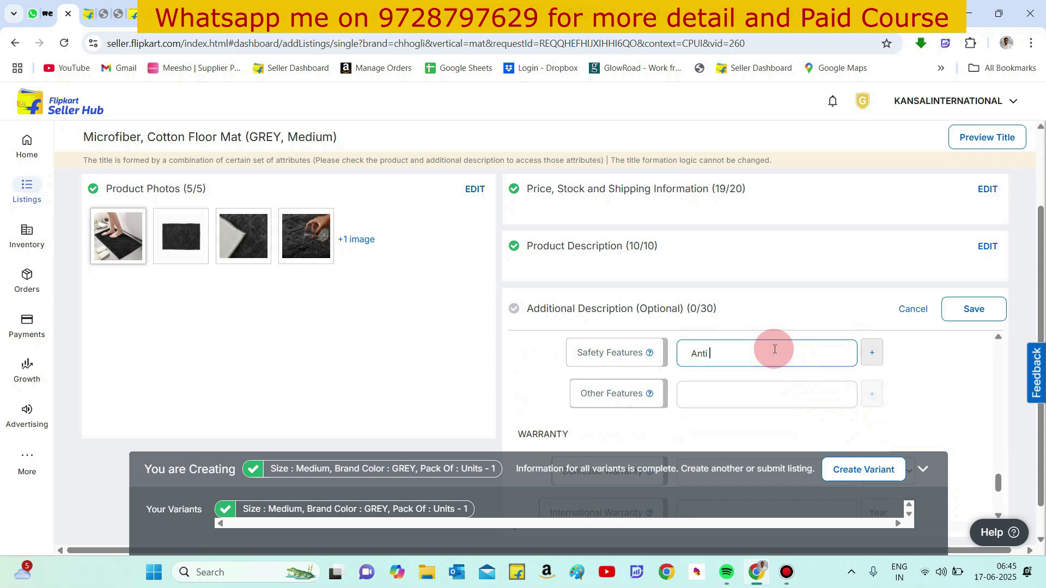
{"action": "type", "text": " Skid"}
- Enter Machine washable as the other feature, correcting its spelling with the suggested word
{"action": "left_click", "coordinate": [726, 391]}
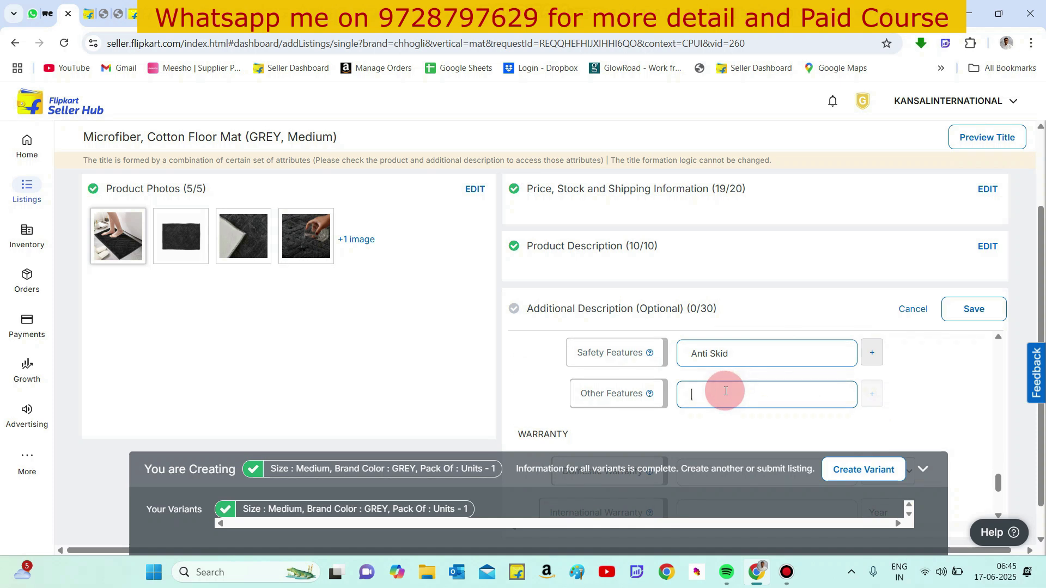
{"action": "type", "text": "Machine w"}
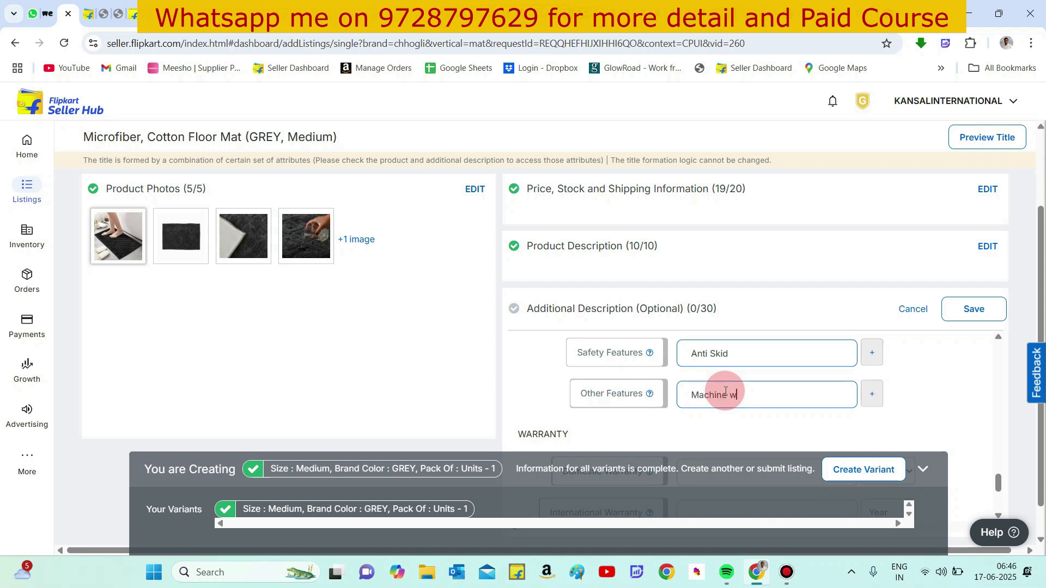
{"action": "type", "text": "asable"}
{"action": "right_click", "coordinate": [747, 398]}
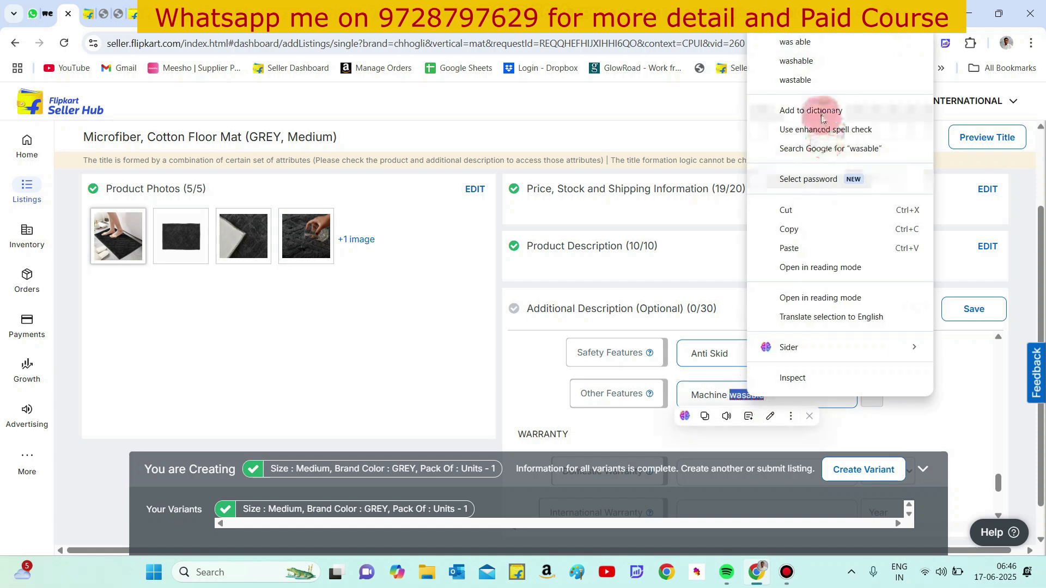
{"action": "left_click", "coordinate": [809, 62]}
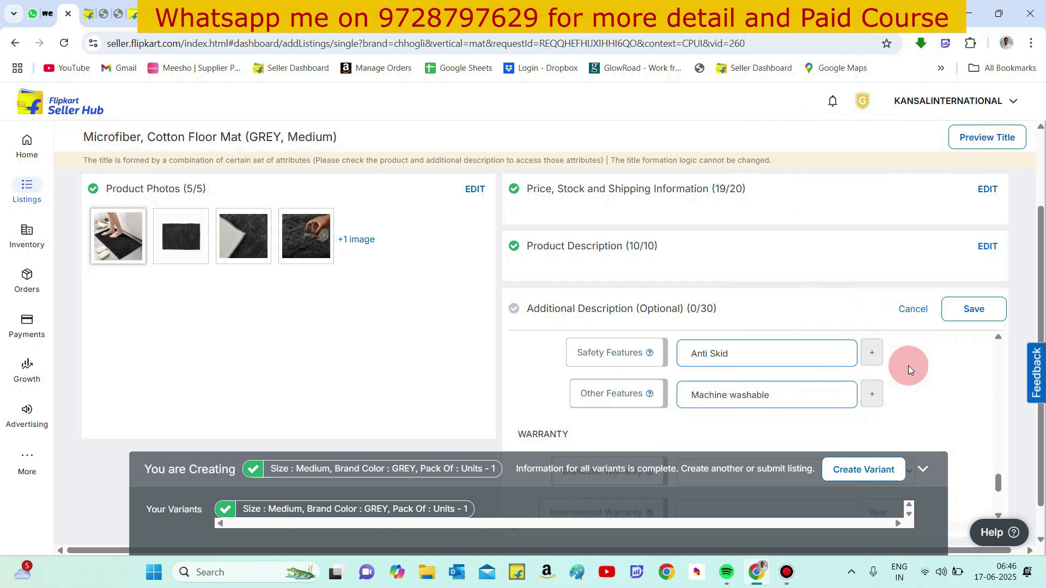
- Save the additional description and send the listing to QC
{"action": "scroll", "coordinate": [907, 365], "scroll_direction": "down", "scroll_amount": 3}
{"action": "scroll", "coordinate": [907, 365], "scroll_direction": "down", "scroll_amount": 1}
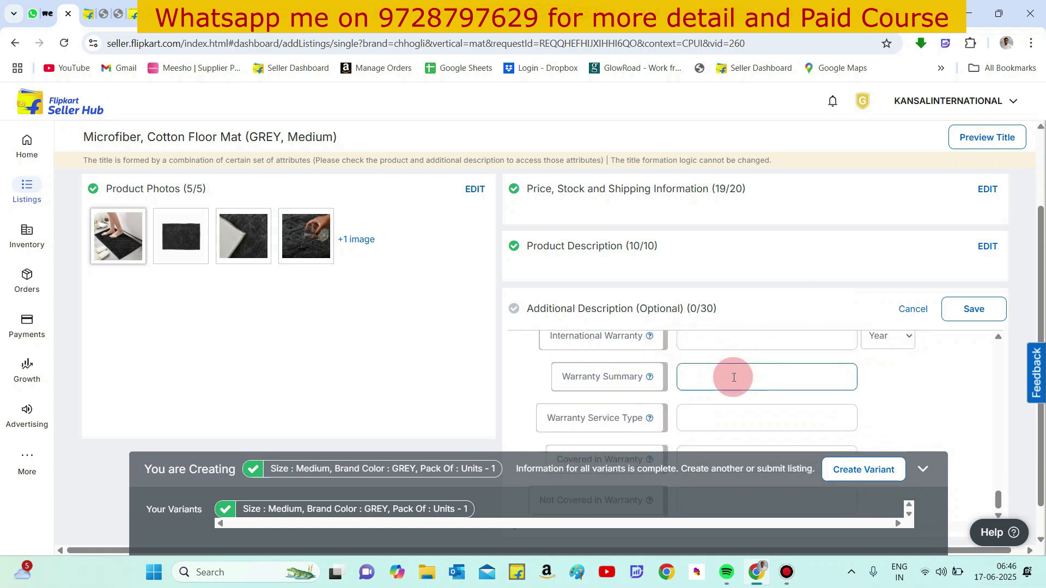
{"action": "scroll", "coordinate": [731, 374], "scroll_direction": "up", "scroll_amount": 3}
{"action": "left_click", "coordinate": [961, 310]}
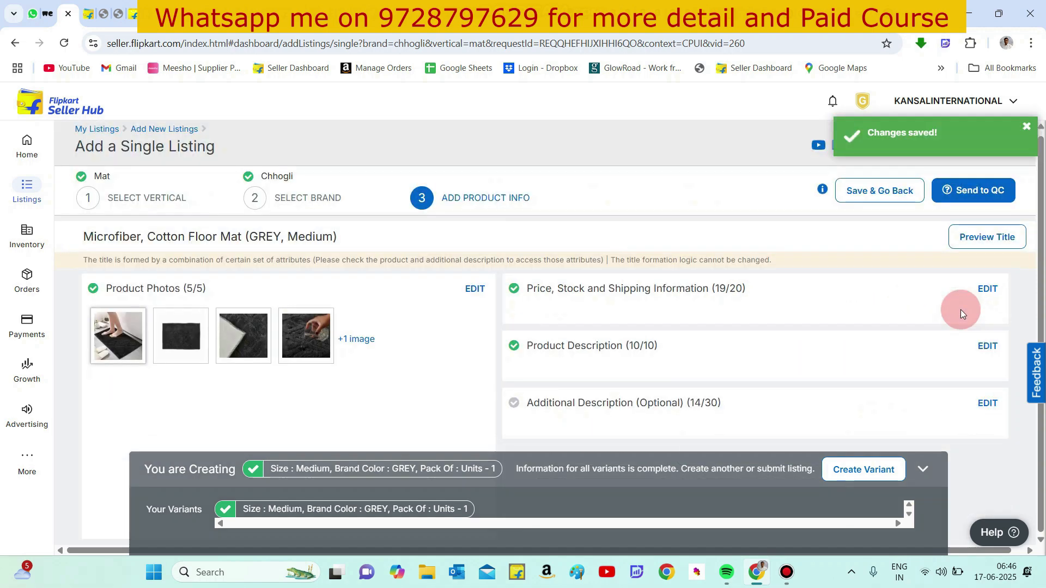
{"action": "mouse_move", "coordinate": [946, 188]}
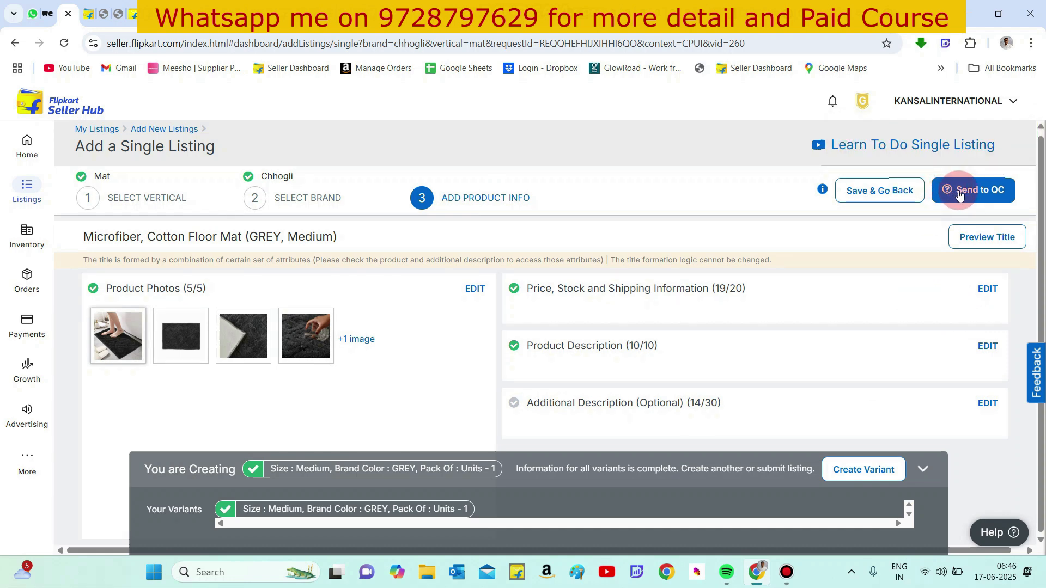
{"action": "left_click", "coordinate": [959, 195]}
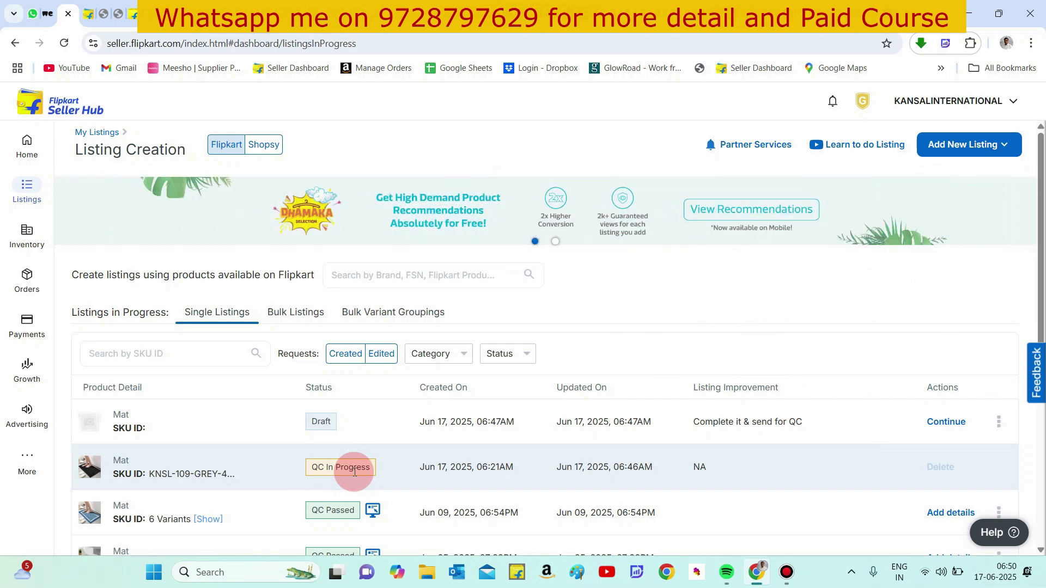
- Open the My Listings management page
{"action": "mouse_move", "coordinate": [28, 188]}
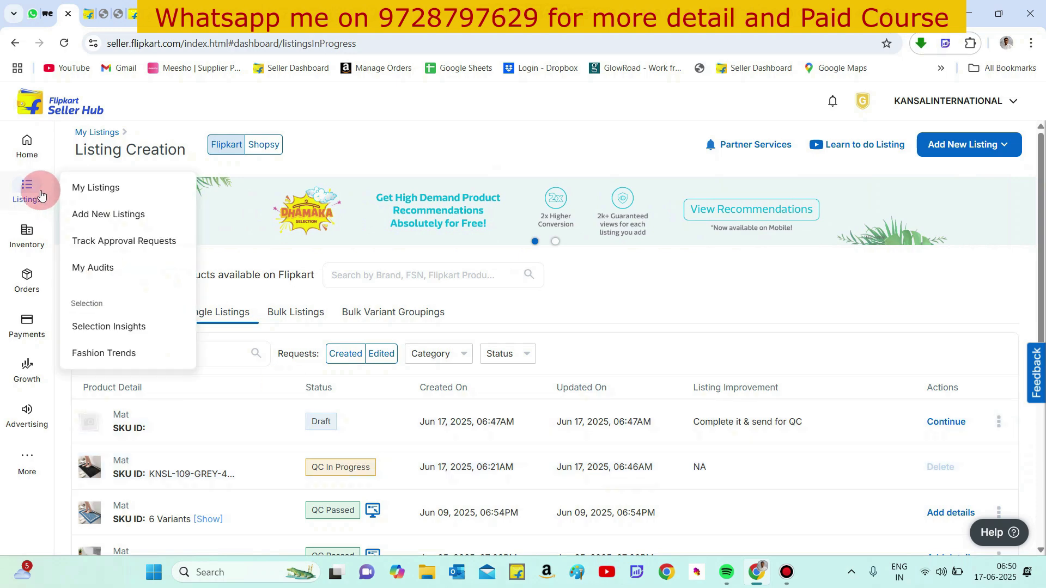
{"action": "left_click", "coordinate": [98, 197]}
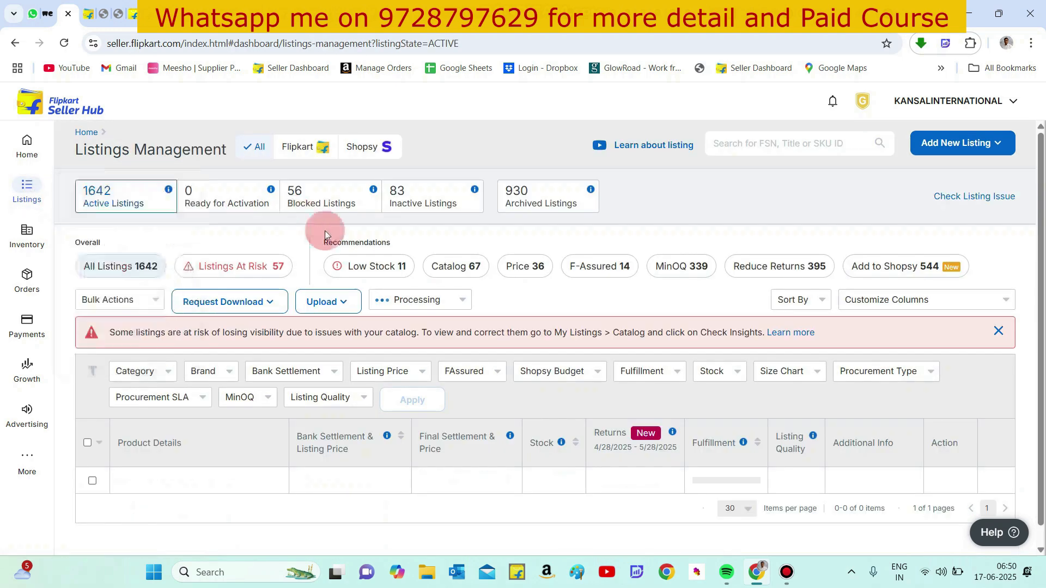